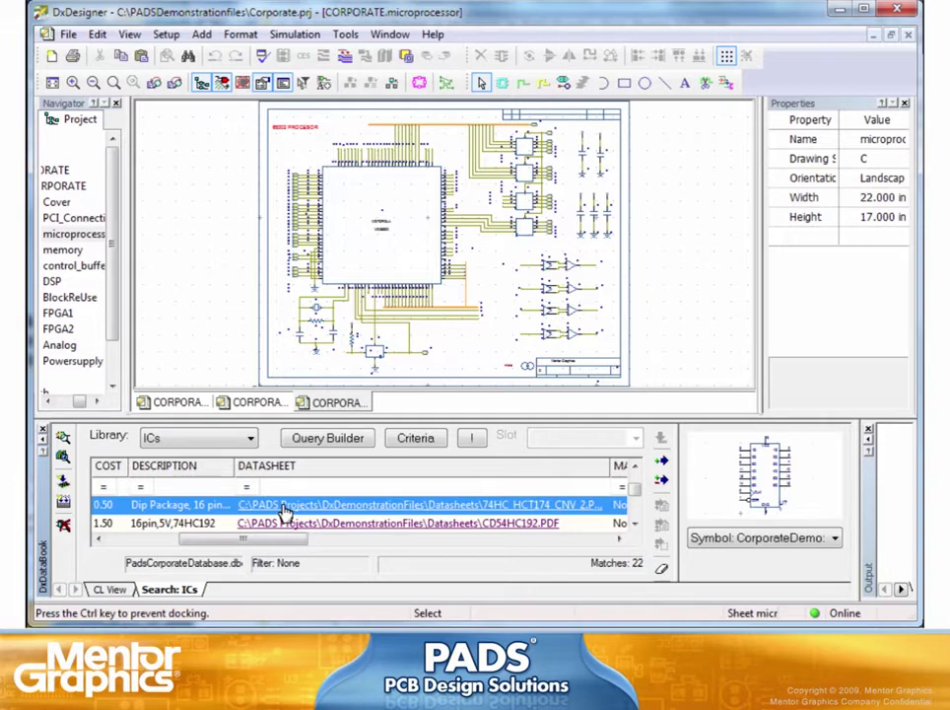
Step: Open the CD54HC192 datasheet from the ICs search results, examine its truth table, switching specifications and waveforms, and close it
{"action": "left_click", "coordinate": [396, 525]}
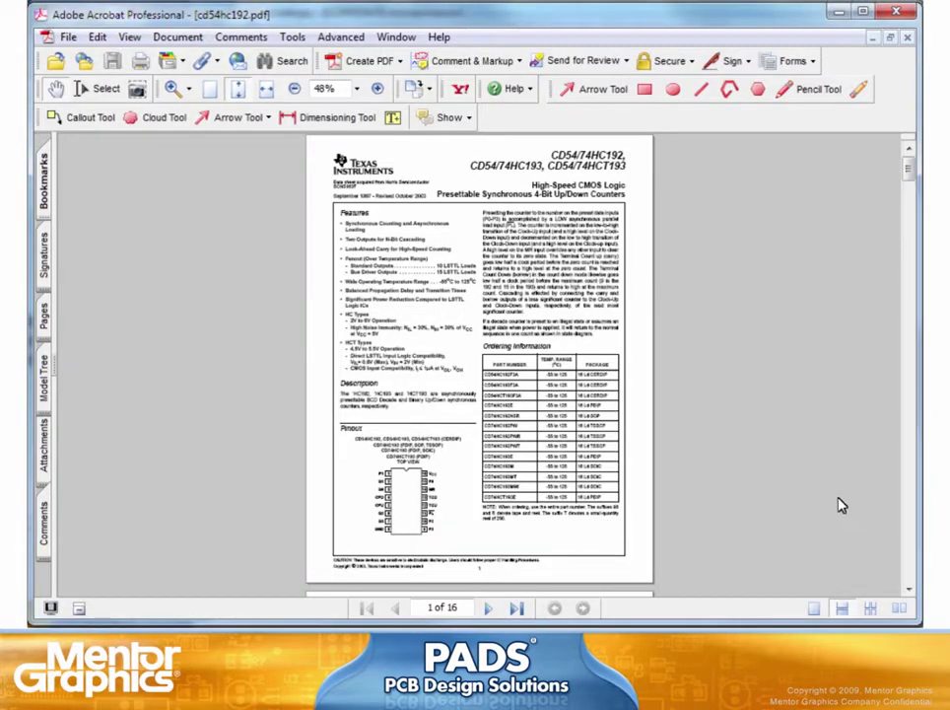
{"action": "left_click", "coordinate": [909, 476]}
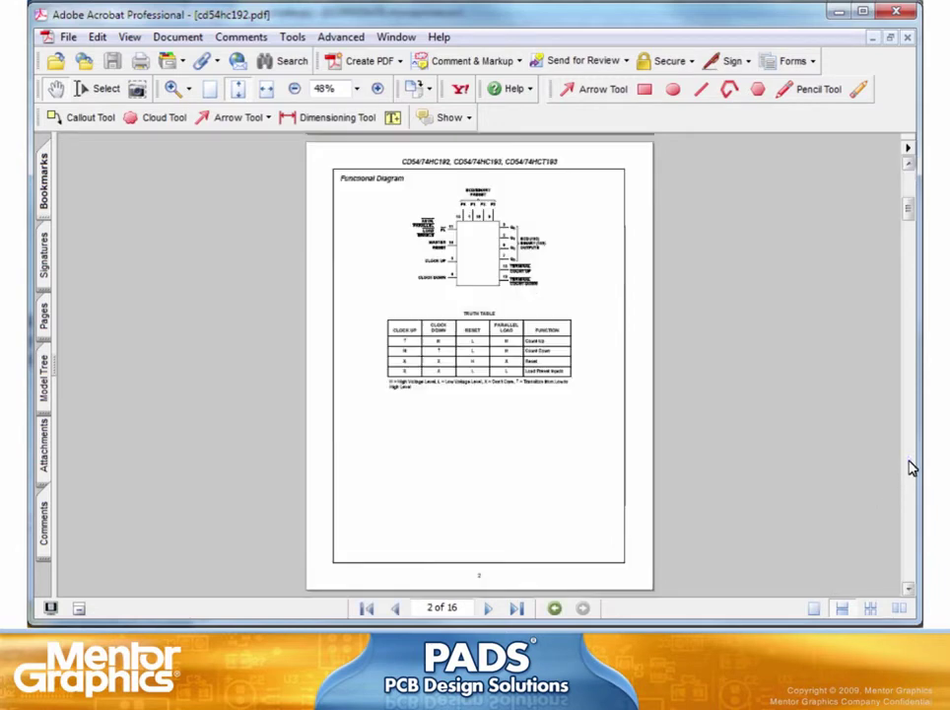
{"action": "left_click", "coordinate": [909, 471]}
{"action": "left_click", "coordinate": [909, 471]}
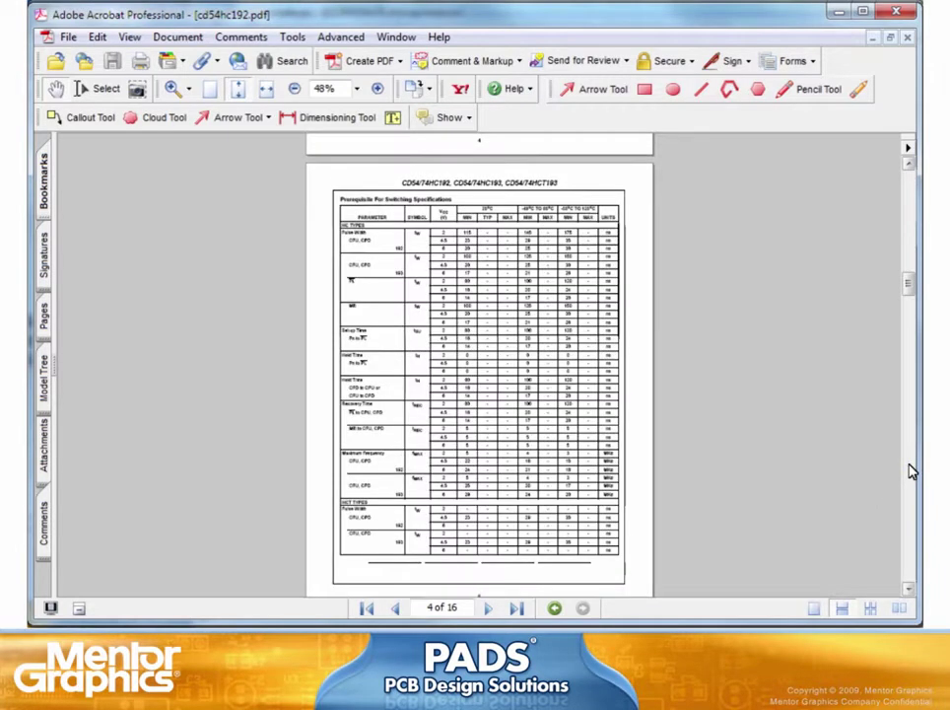
{"action": "left_click", "coordinate": [378, 89]}
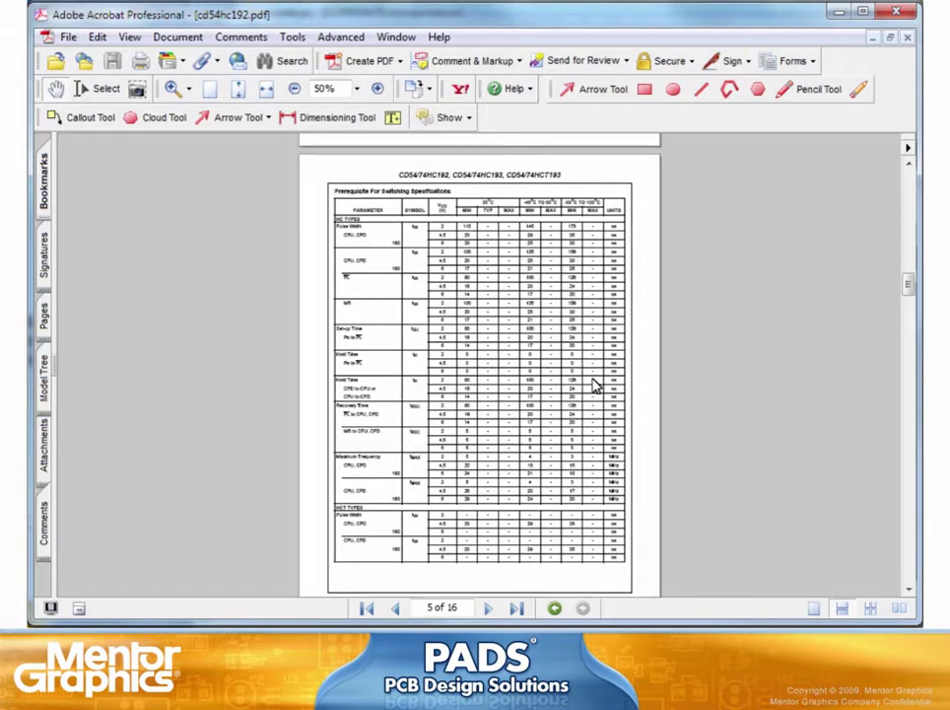
{"action": "scroll", "coordinate": [595, 387], "scroll_direction": "down", "scroll_amount": 15}
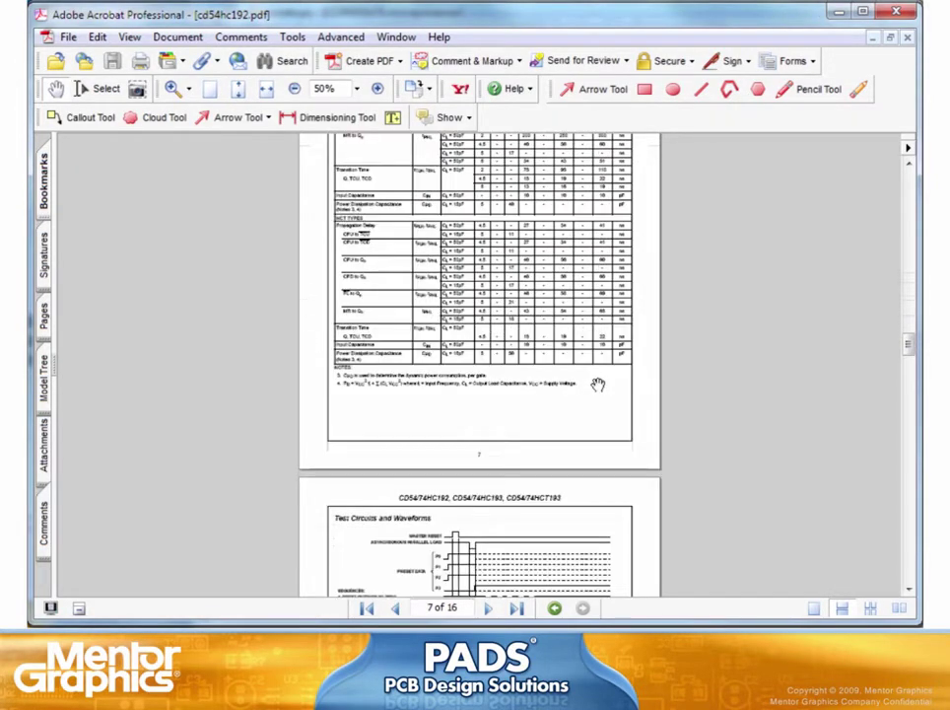
{"action": "scroll", "coordinate": [484, 414], "scroll_direction": "down", "scroll_amount": 2}
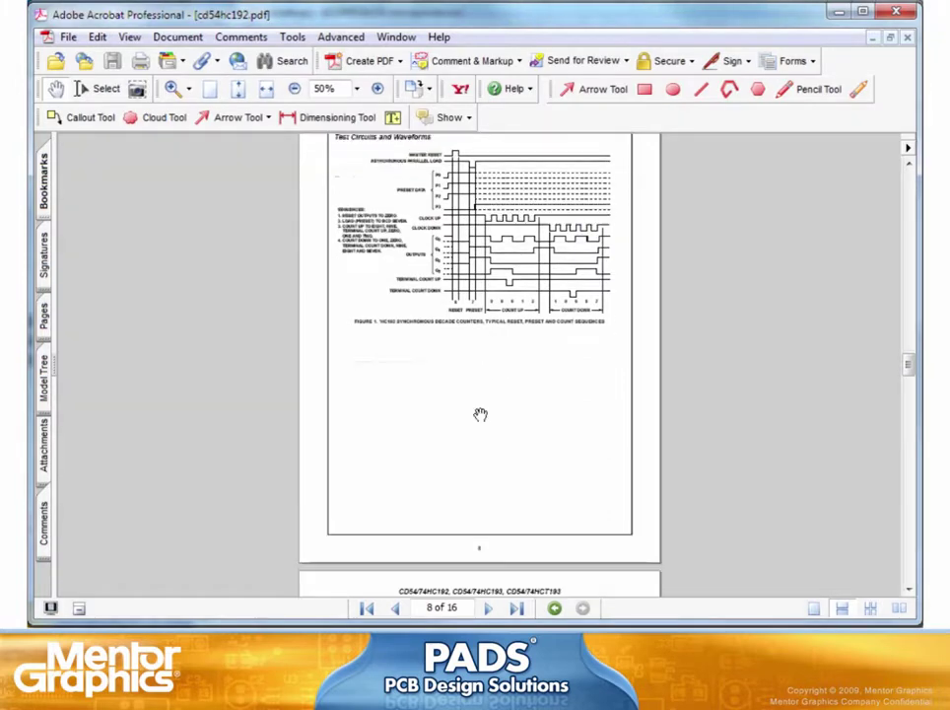
{"action": "left_click", "coordinate": [895, 12]}
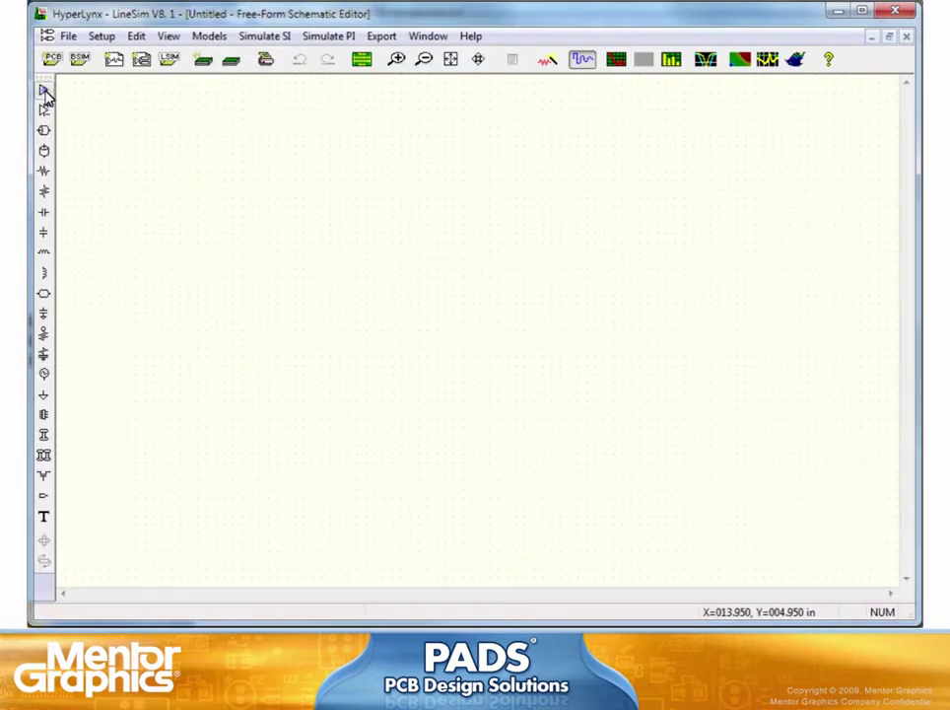
Step: Place two IC buffer symbols, U1.1 and U2.1, apart from each other on the empty free-form schematic
{"action": "left_click", "coordinate": [42, 89]}
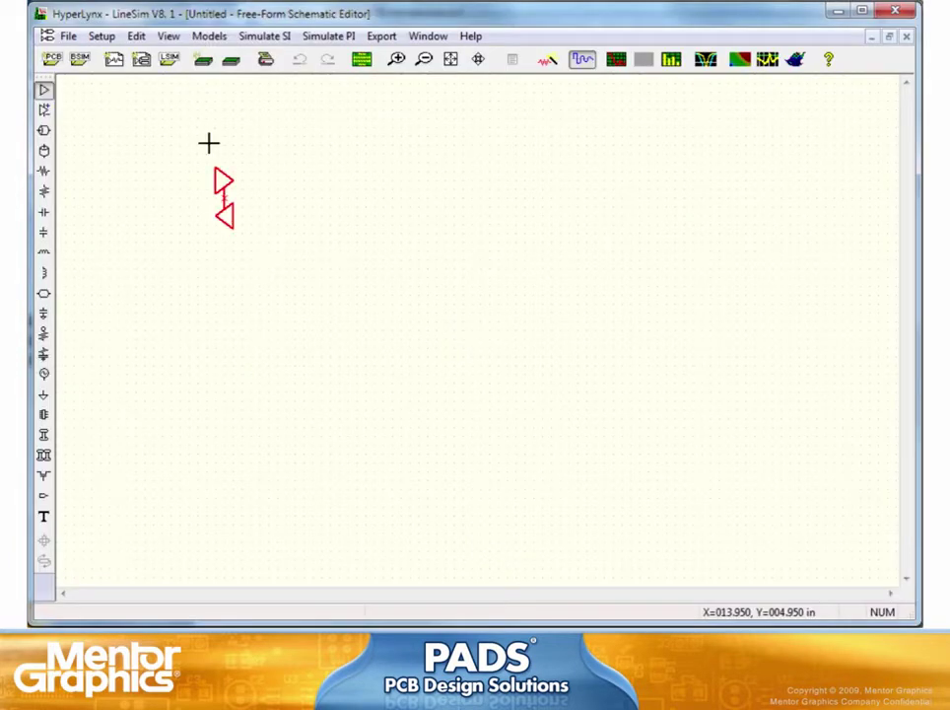
{"action": "left_click", "coordinate": [225, 197]}
{"action": "left_click", "coordinate": [224, 185]}
{"action": "left_click", "coordinate": [225, 187]}
{"action": "left_click", "coordinate": [466, 160]}
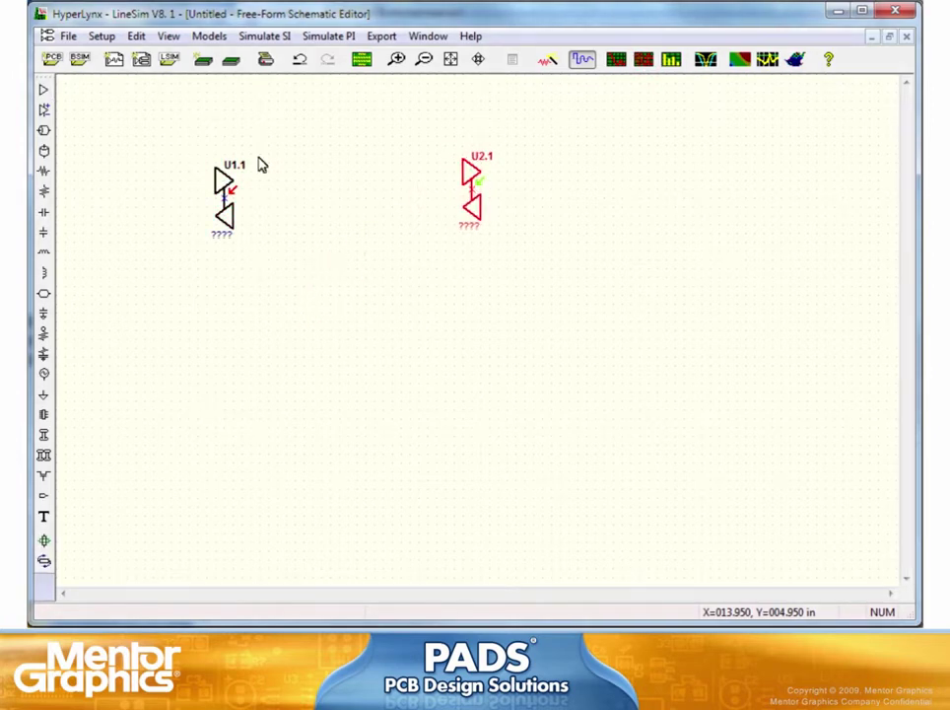
Step: Add a transmission line between U1.1 and U2.1, connect it to both buffers, and align U2.1 with the line
{"action": "left_click", "coordinate": [44, 130]}
{"action": "mouse_move", "coordinate": [286, 199]}
{"action": "left_mouse_down"}
{"action": "mouse_move", "coordinate": [445, 196]}
{"action": "mouse_move", "coordinate": [304, 200]}
{"action": "left_mouse_up"}
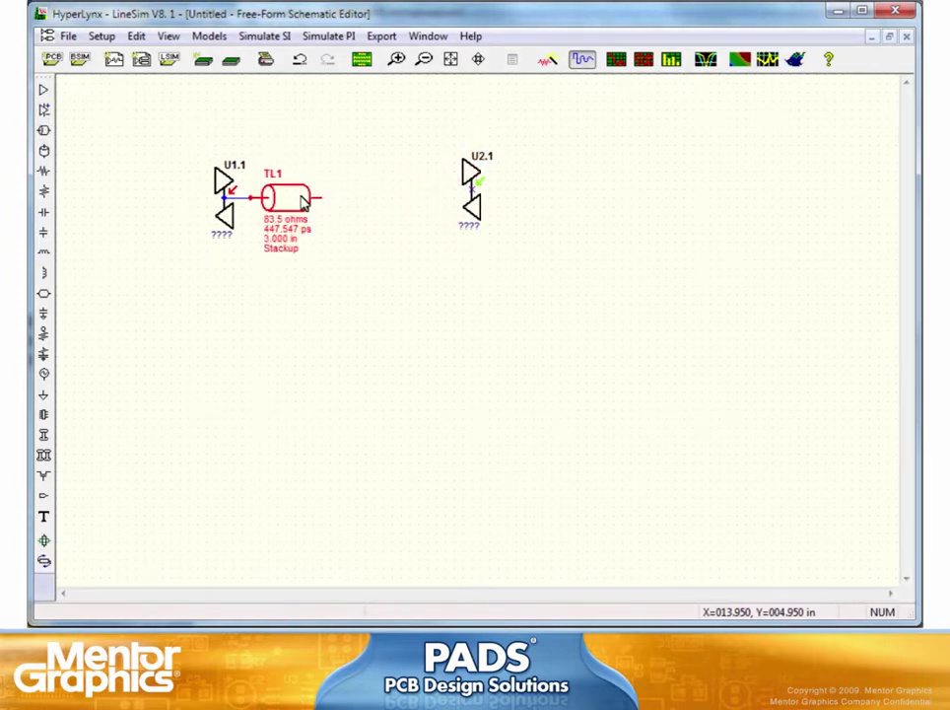
{"action": "left_click", "coordinate": [443, 197]}
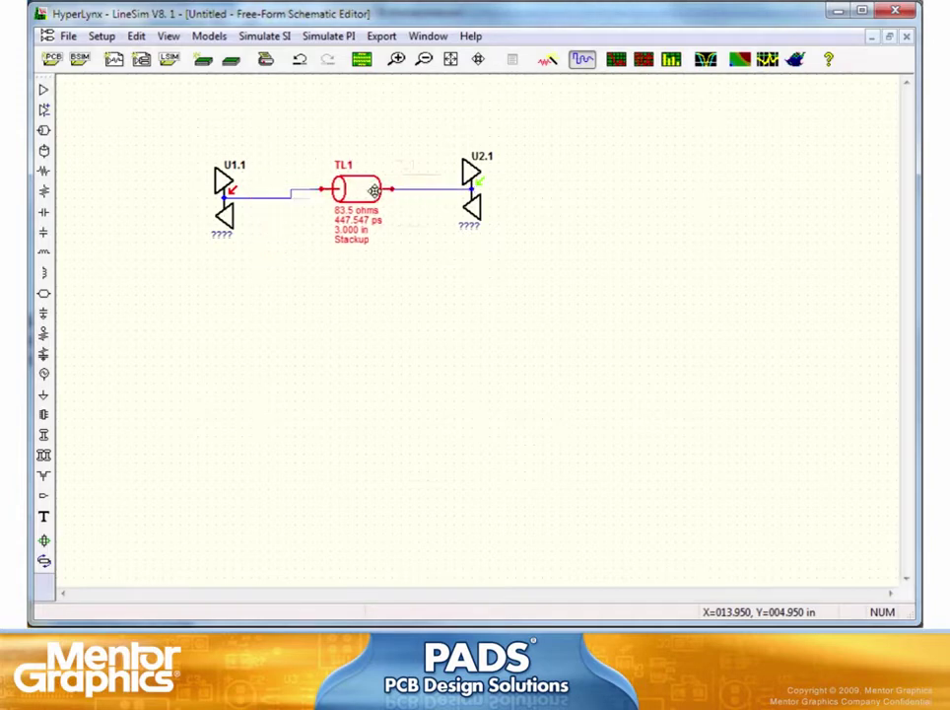
{"action": "left_click_drag", "start_coordinate": [472, 182], "coordinate": [471, 192]}
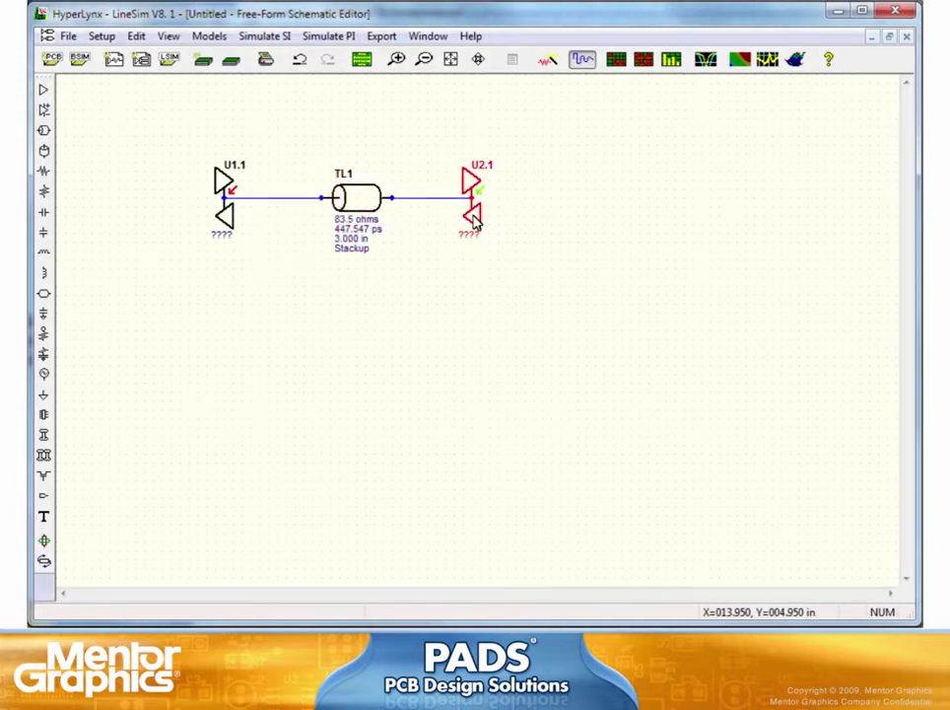
Step: Review the board's layer order, types and thicknesses in the Stackup Editor and close it
{"action": "left_click", "coordinate": [395, 59]}
{"action": "left_click_drag", "start_coordinate": [145, 313], "coordinate": [576, 145]}
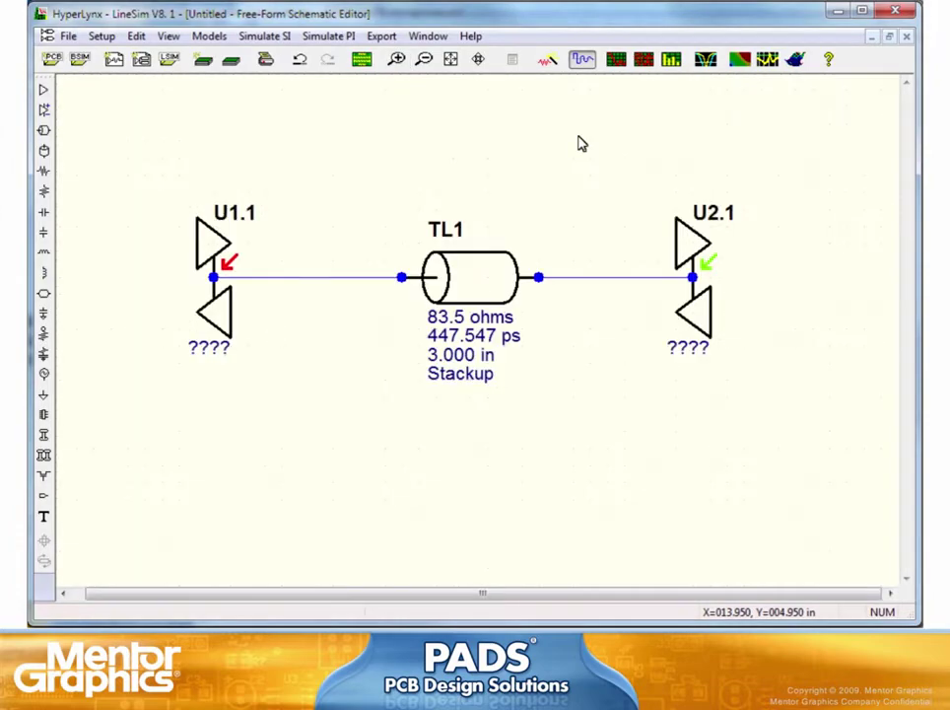
{"action": "left_click", "coordinate": [362, 59]}
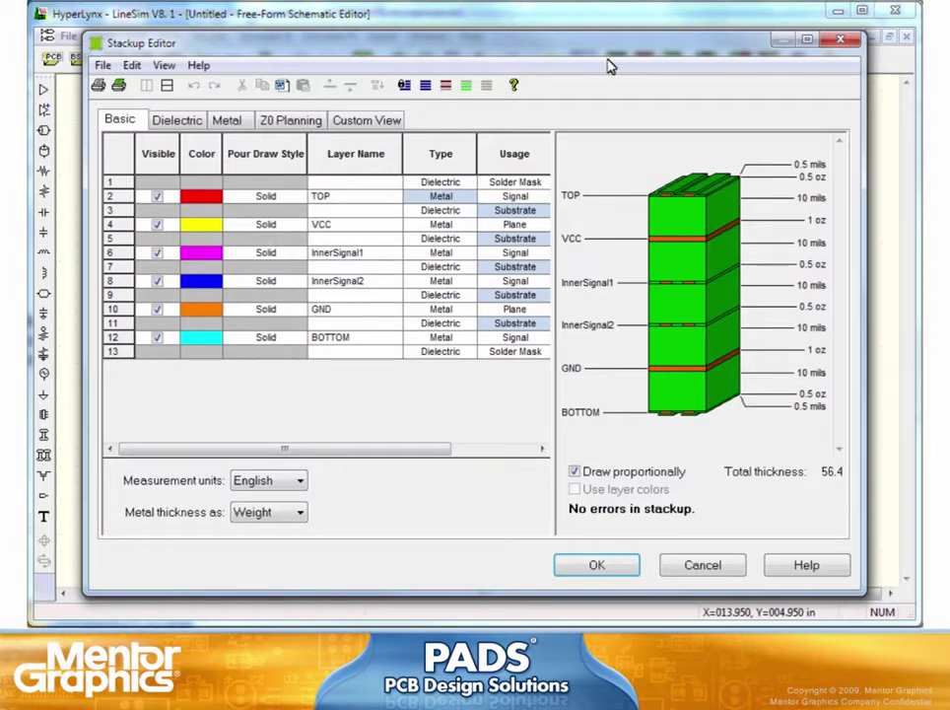
{"action": "left_click", "coordinate": [840, 40]}
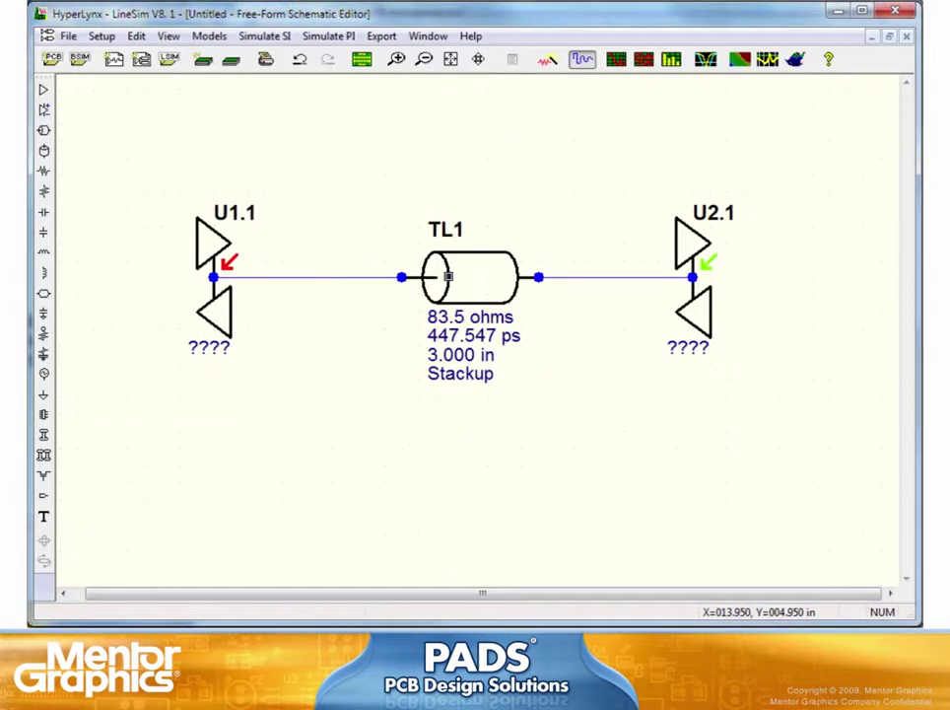
Step: Try a 4 in length and 5 mil width on the TOP layer for transmission line TL1, and close its editor without saving
{"action": "right_click", "coordinate": [449, 278]}
{"action": "left_click", "coordinate": [484, 291]}
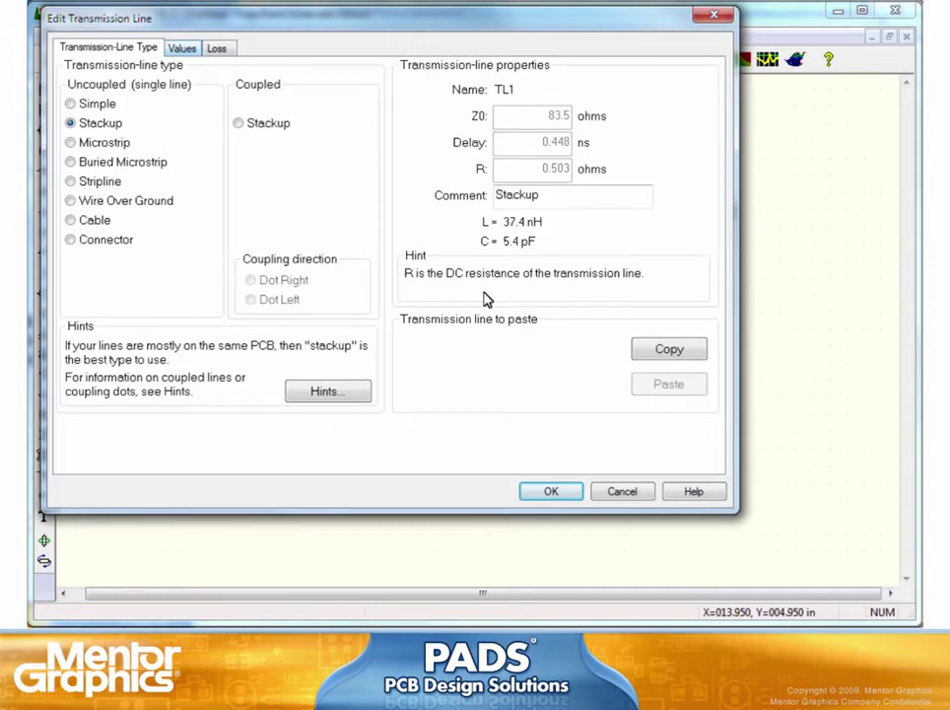
{"action": "left_click", "coordinate": [183, 48]}
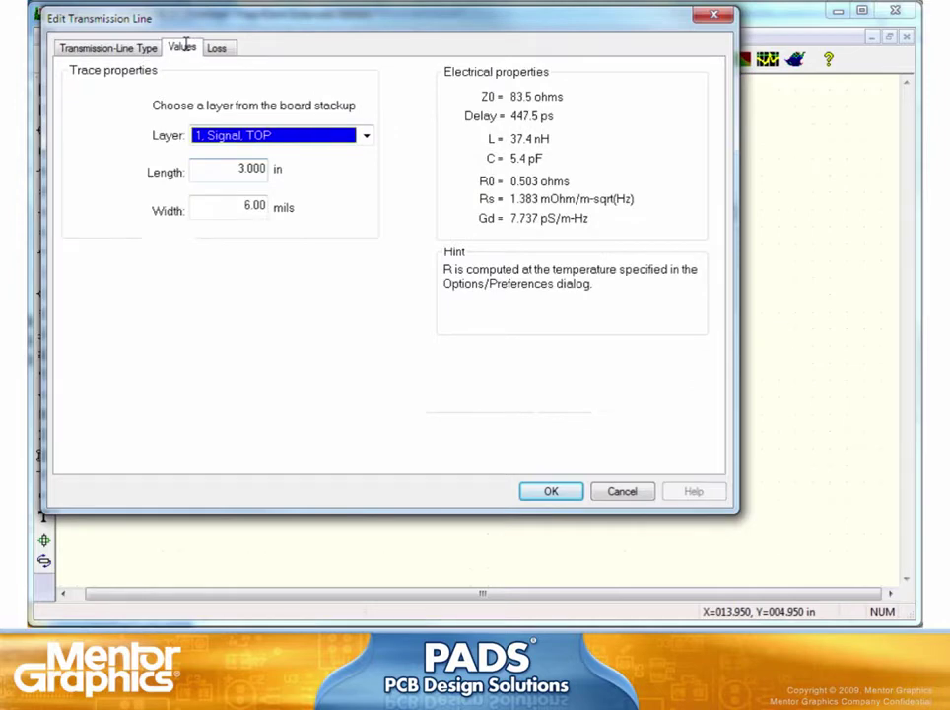
{"action": "left_click", "coordinate": [241, 169]}
{"action": "key", "text": "BackSpace"}
{"action": "type", "text": "4"}
{"action": "left_click", "coordinate": [248, 207]}
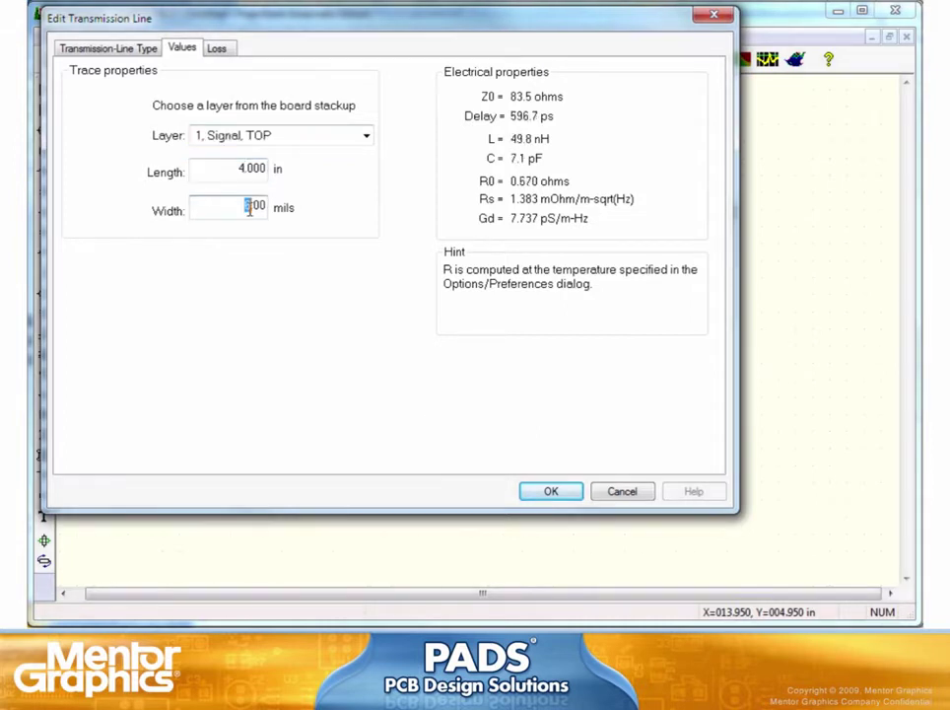
{"action": "type", "text": "5"}
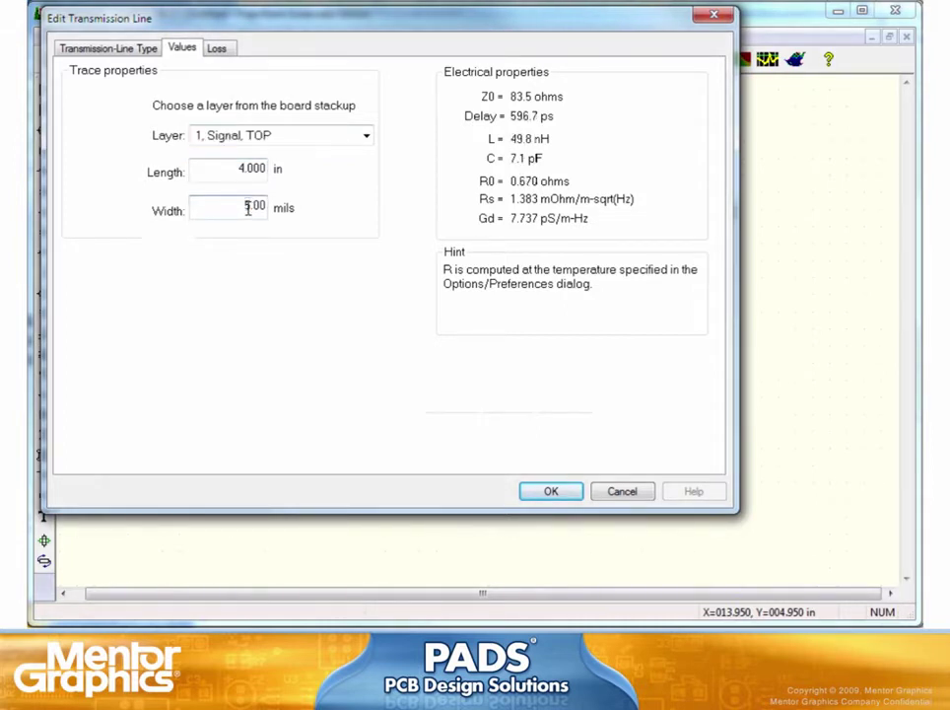
{"action": "left_click", "coordinate": [221, 172]}
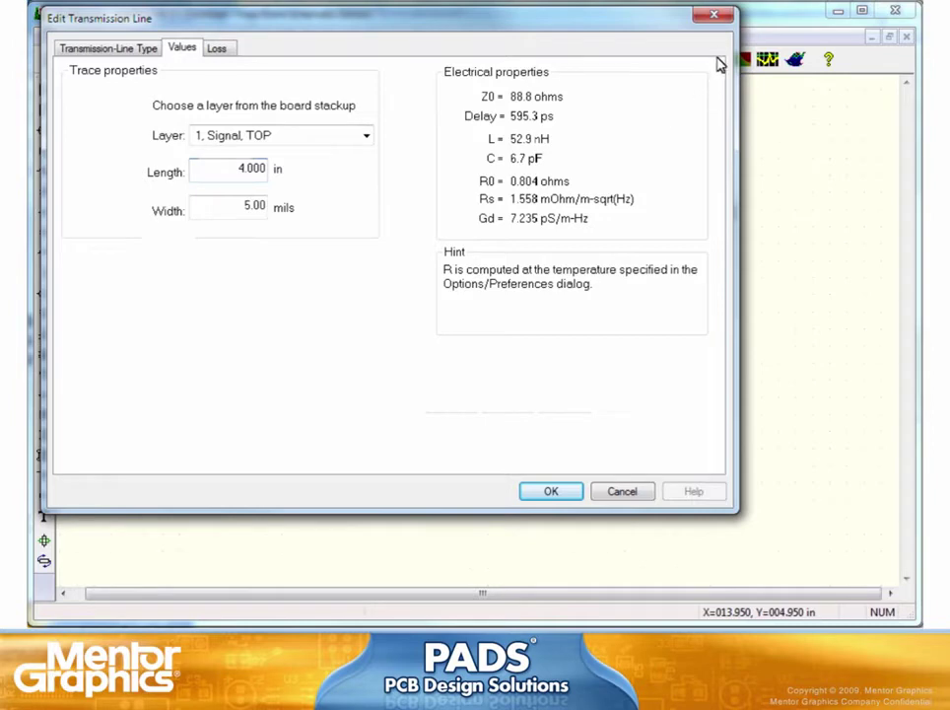
{"action": "left_click", "coordinate": [714, 13]}
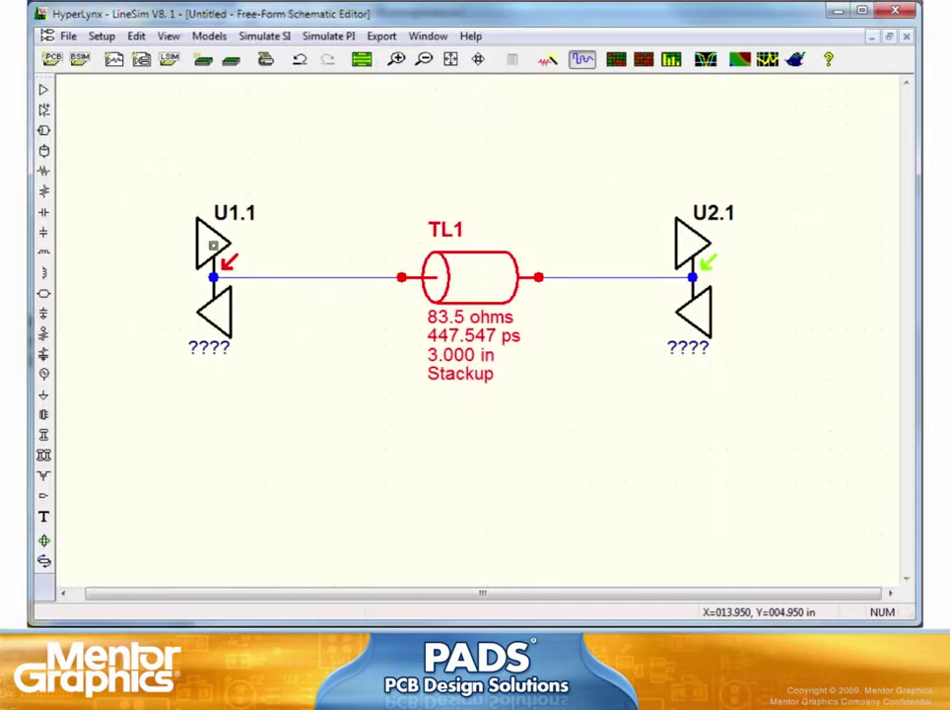
Step: Assign the CMOS,3.3V,_300ps model from the tech.mod library to pin U1.1
{"action": "left_click", "coordinate": [213, 254]}
{"action": "right_click", "coordinate": [213, 254]}
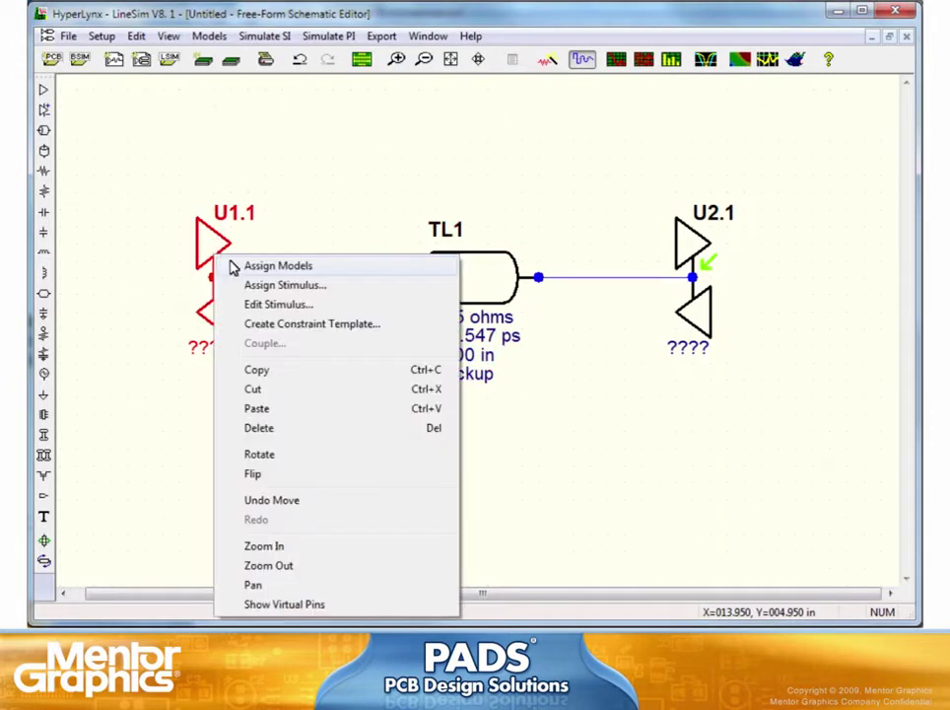
{"action": "left_click", "coordinate": [234, 268]}
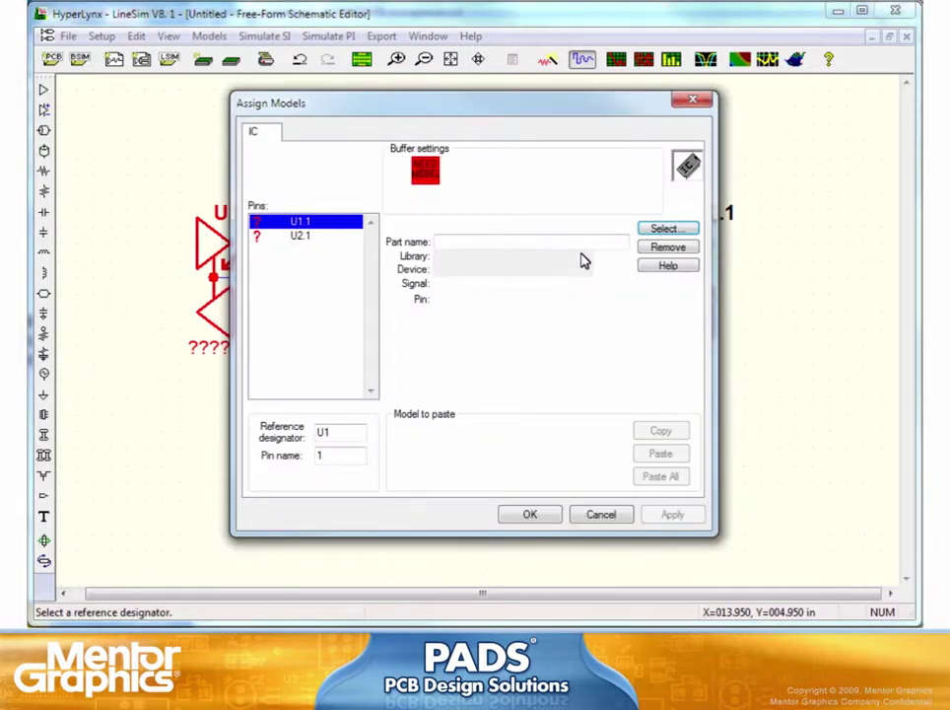
{"action": "left_click", "coordinate": [666, 229]}
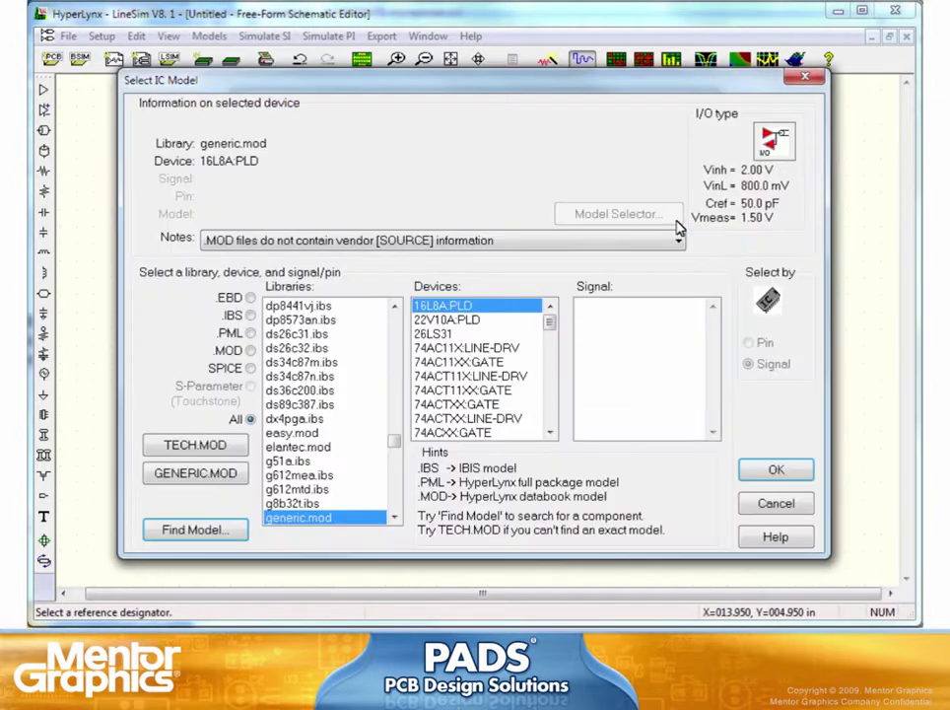
{"action": "left_click", "coordinate": [251, 351]}
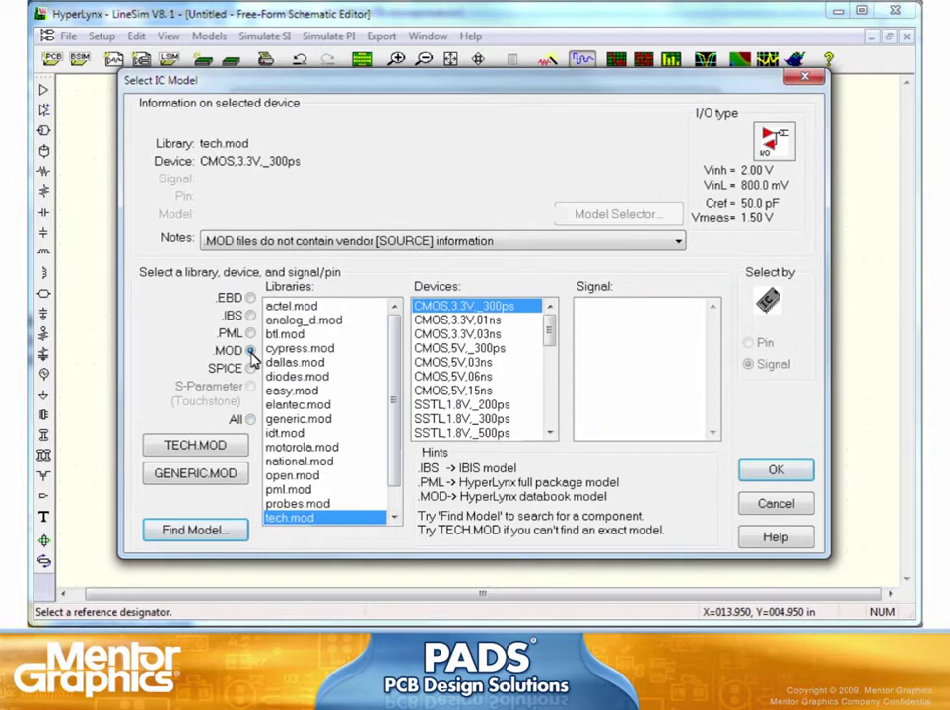
{"action": "left_click", "coordinate": [775, 471]}
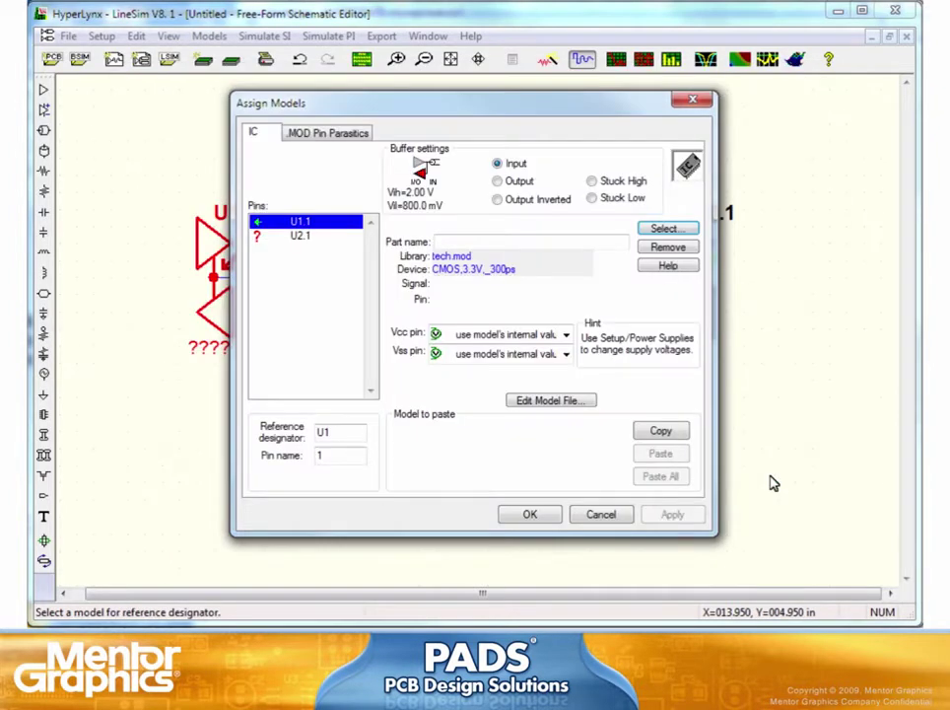
Step: Copy U1.1's model to pin U2.1, set U1.1's buffer to Output, and accept the model assignments
{"action": "left_click", "coordinate": [659, 434]}
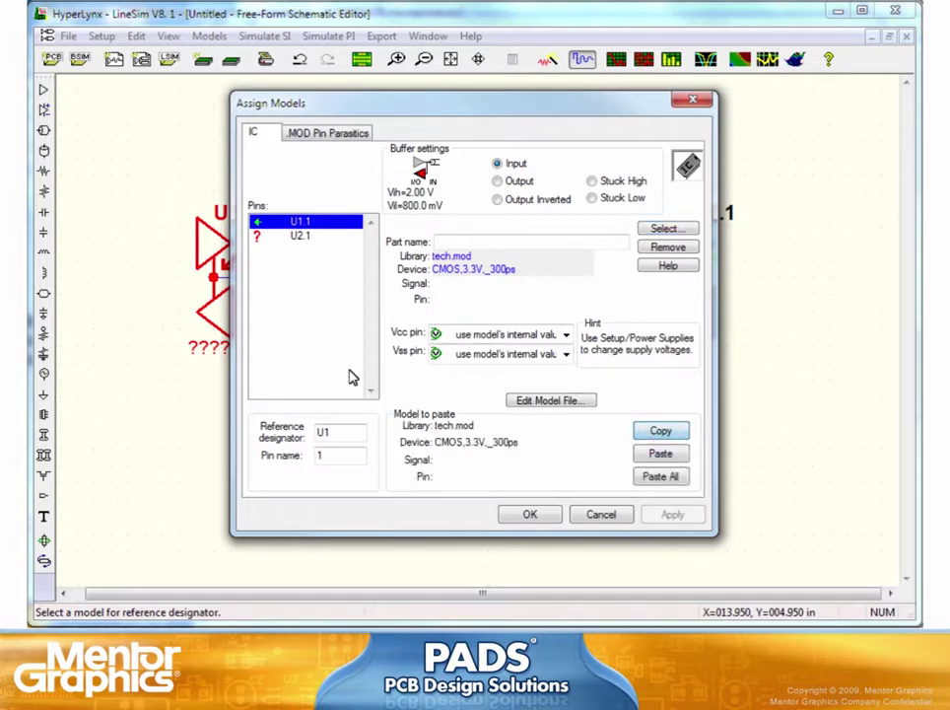
{"action": "left_click", "coordinate": [295, 235]}
{"action": "left_click", "coordinate": [660, 454]}
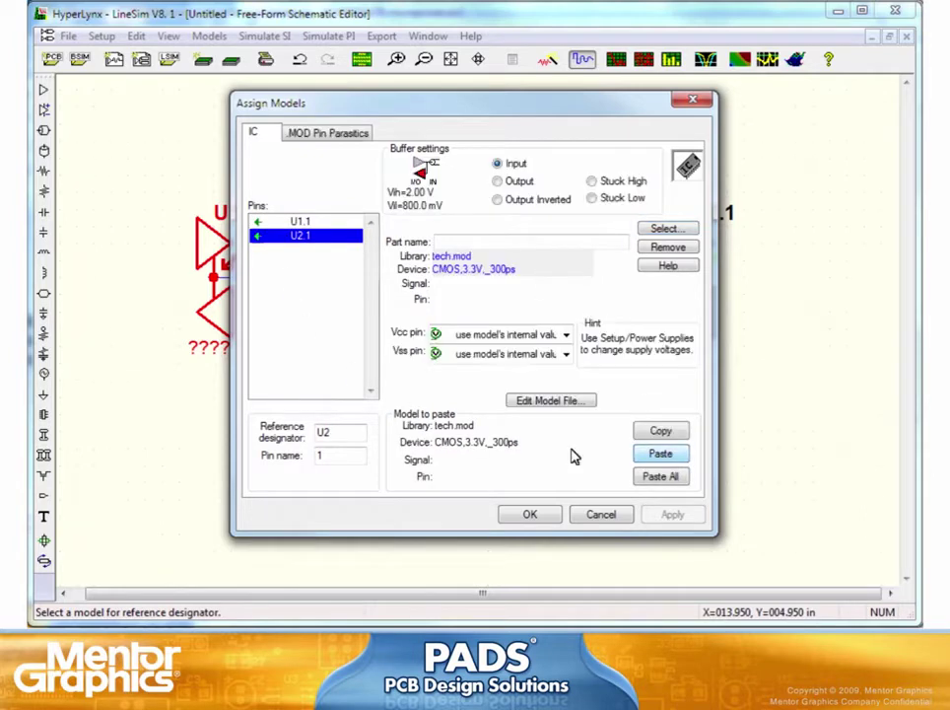
{"action": "left_click", "coordinate": [311, 222]}
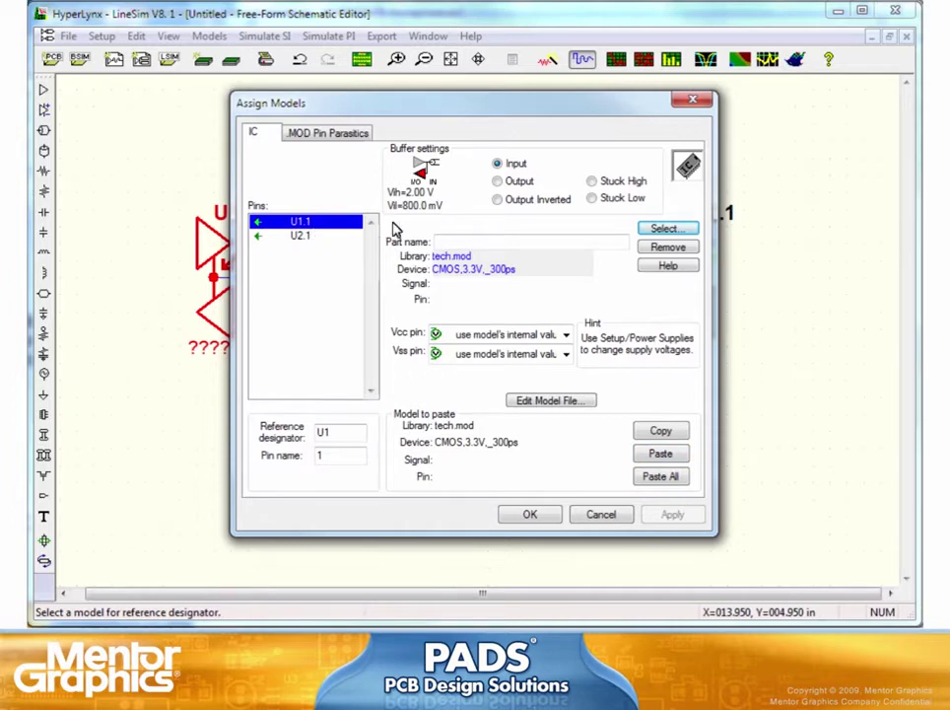
{"action": "left_click", "coordinate": [498, 182]}
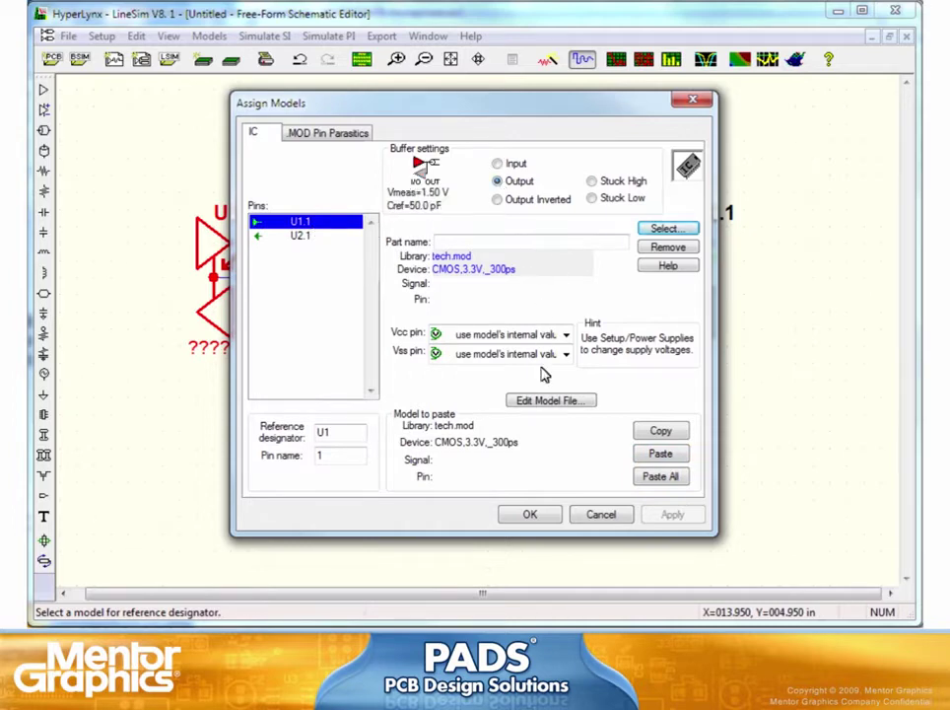
{"action": "left_click", "coordinate": [547, 517]}
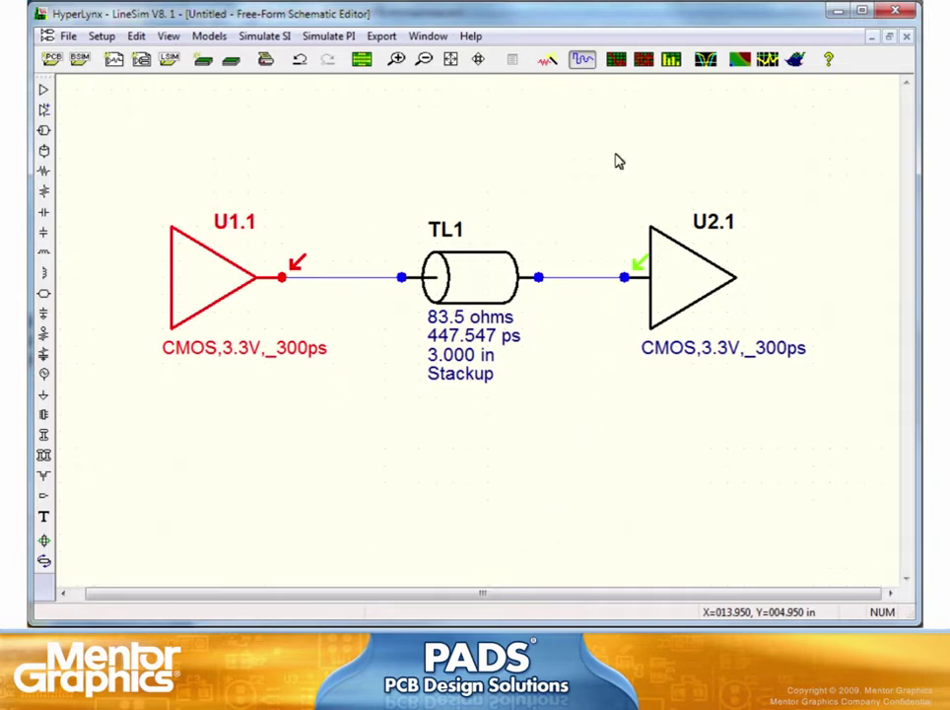
Step: Run a standard rising-edge simulation of the net in the Digital Oscilloscope
{"action": "left_click", "coordinate": [616, 59]}
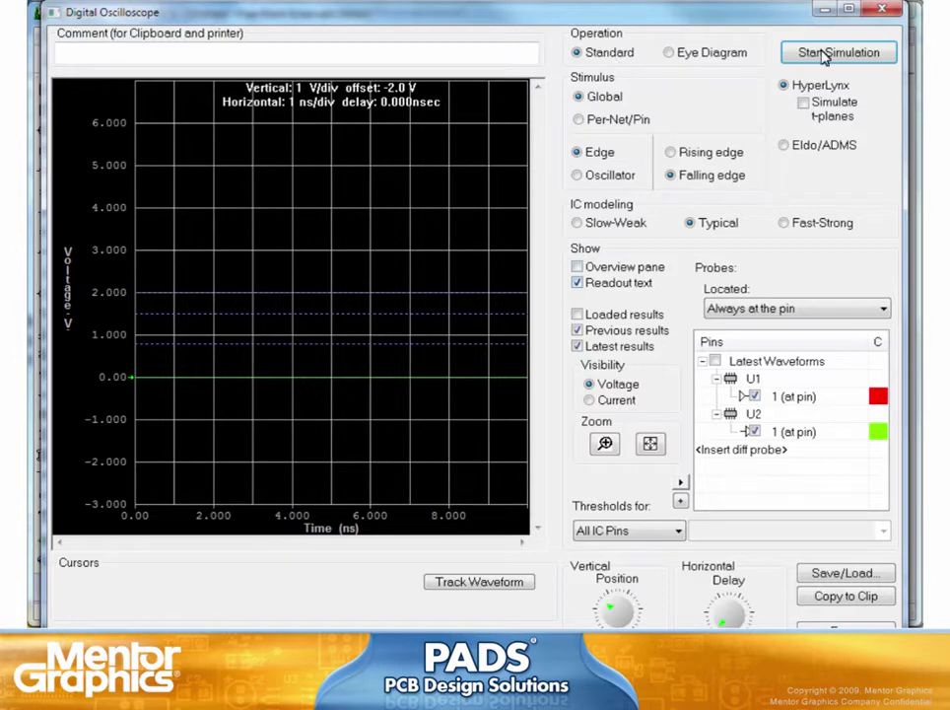
{"action": "mouse_move", "coordinate": [917, 103]}
{"action": "left_mouse_down"}
{"action": "mouse_move", "coordinate": [849, 103]}
{"action": "mouse_move", "coordinate": [912, 113]}
{"action": "left_mouse_up"}
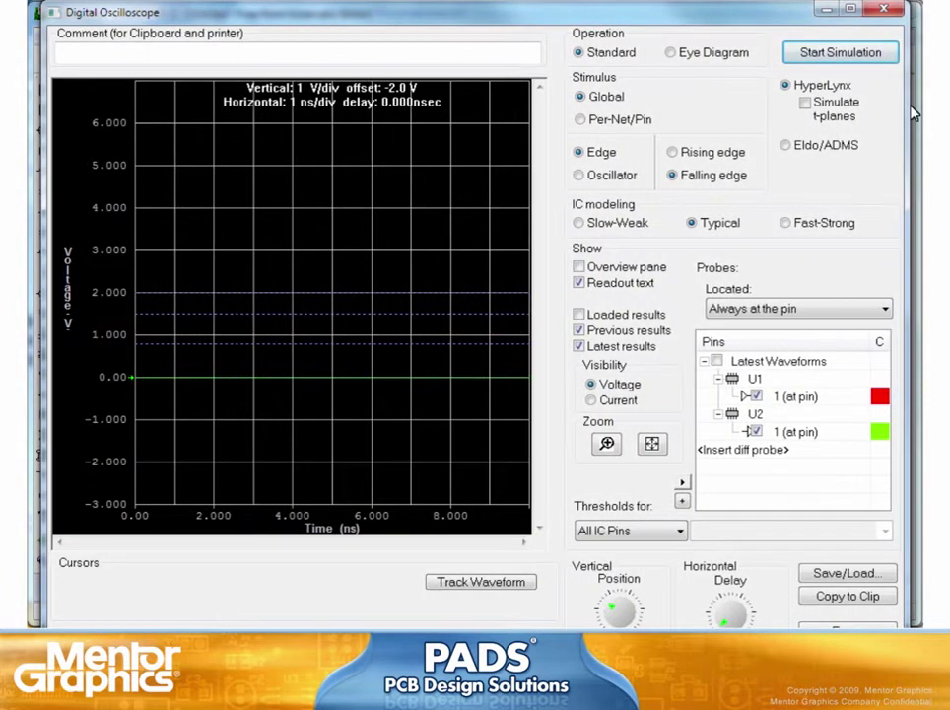
{"action": "left_click", "coordinate": [696, 156]}
{"action": "left_click", "coordinate": [846, 57]}
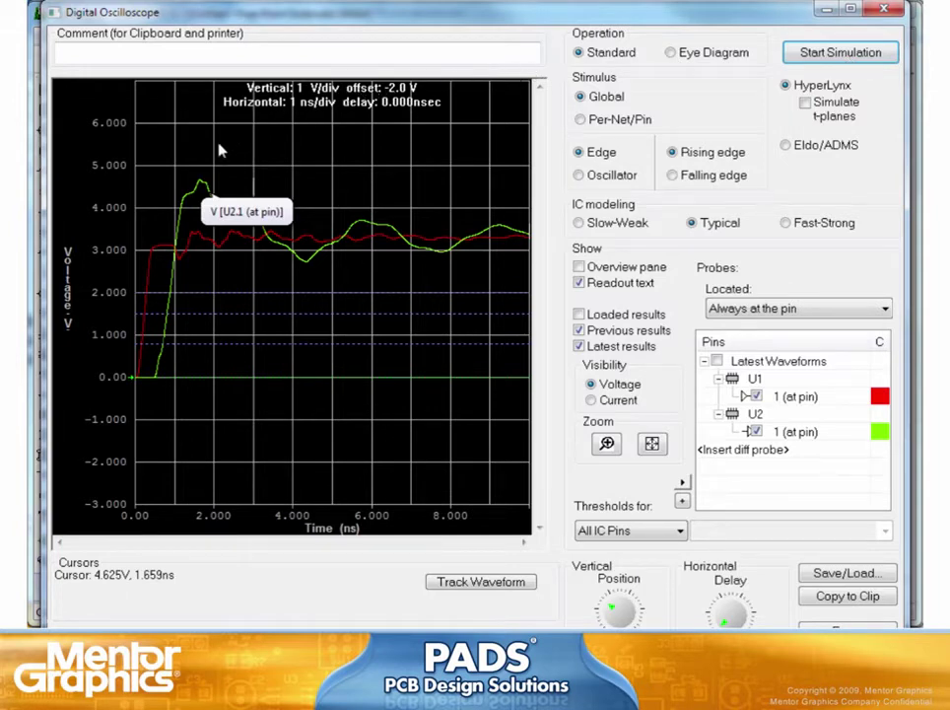
Step: Measure the voltage and time differences on the U2.1 waveform's first peak and rising edge, and close the oscilloscope
{"action": "left_click", "coordinate": [200, 187]}
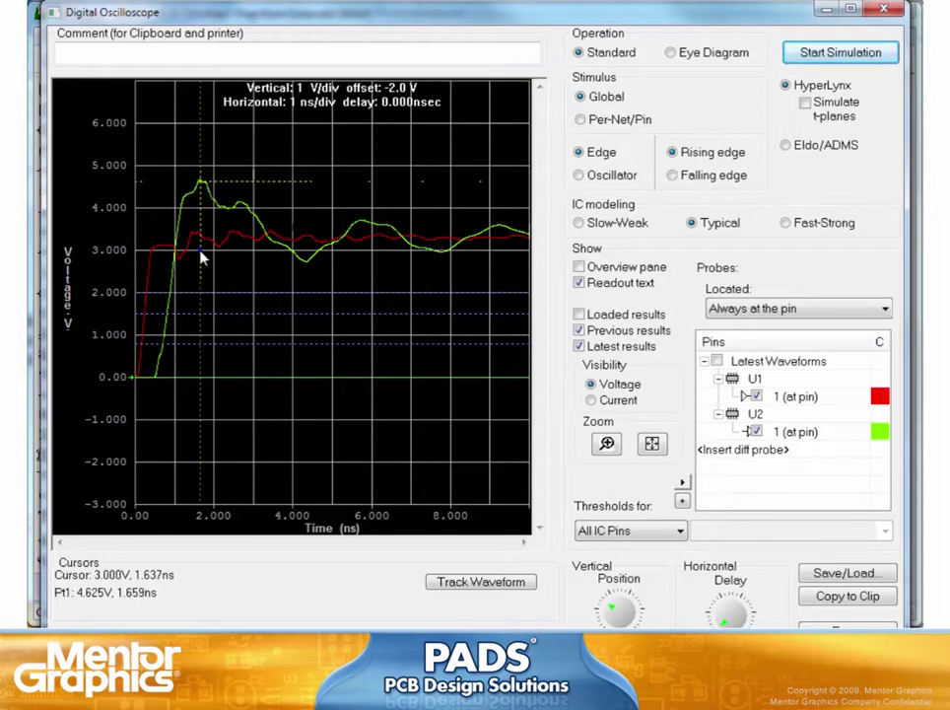
{"action": "left_click", "coordinate": [202, 252]}
{"action": "left_click", "coordinate": [196, 192]}
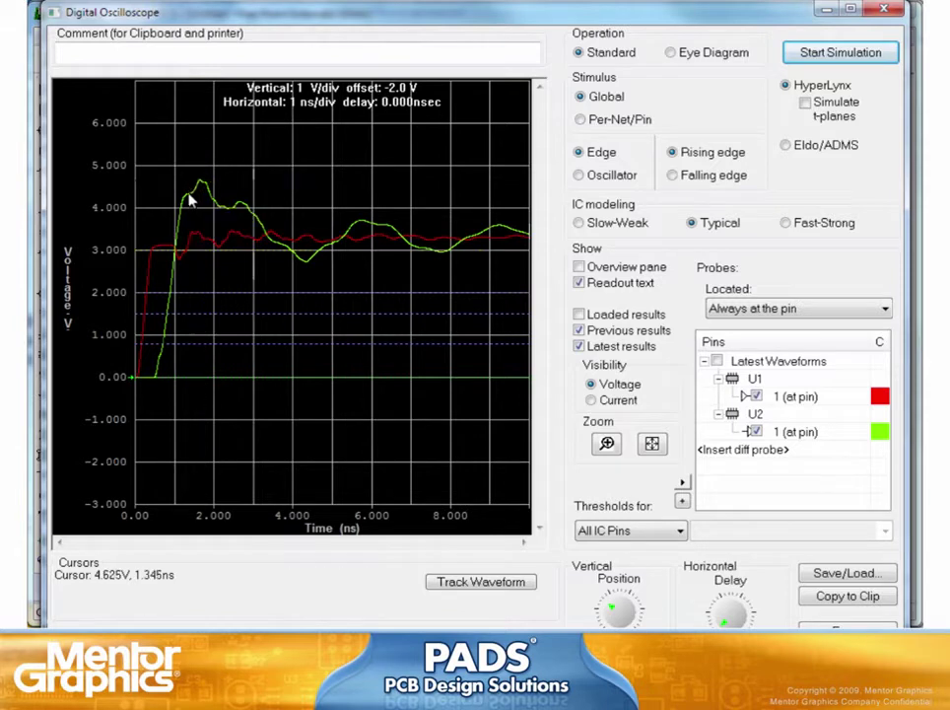
{"action": "left_click", "coordinate": [173, 259]}
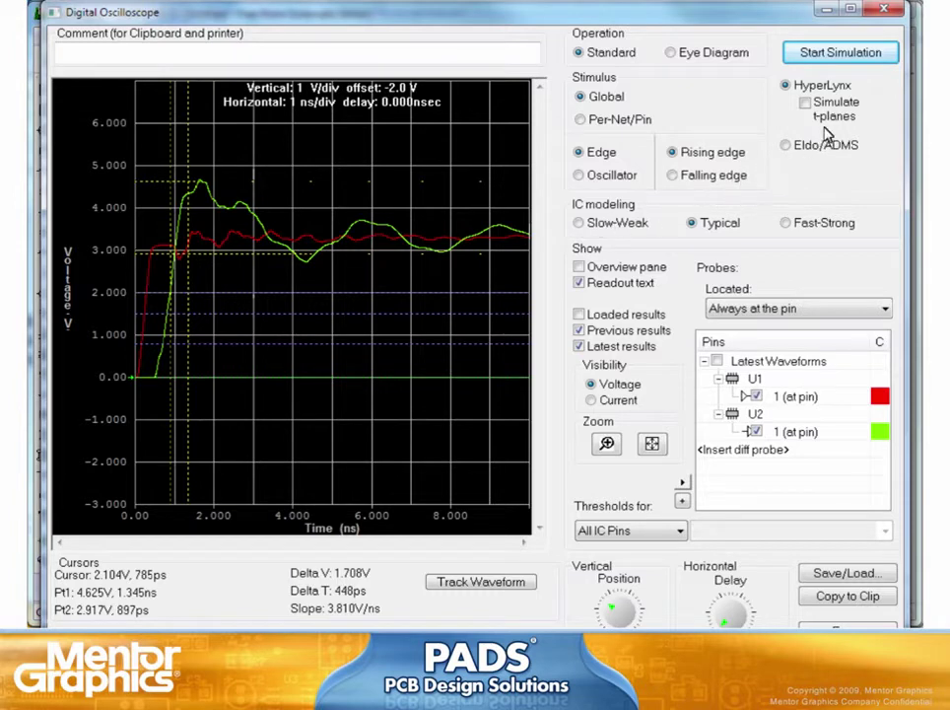
{"action": "left_click", "coordinate": [884, 11]}
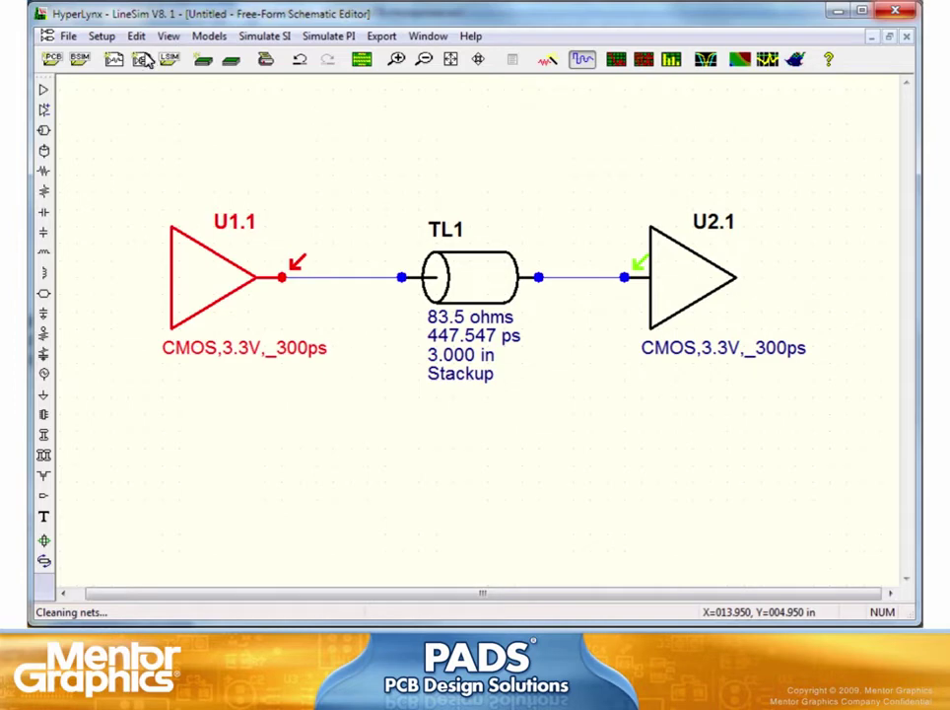
Step: Place a differential IC below U1.1 and attach a stackup transmission line to each of its two pins
{"action": "left_click", "coordinate": [45, 111]}
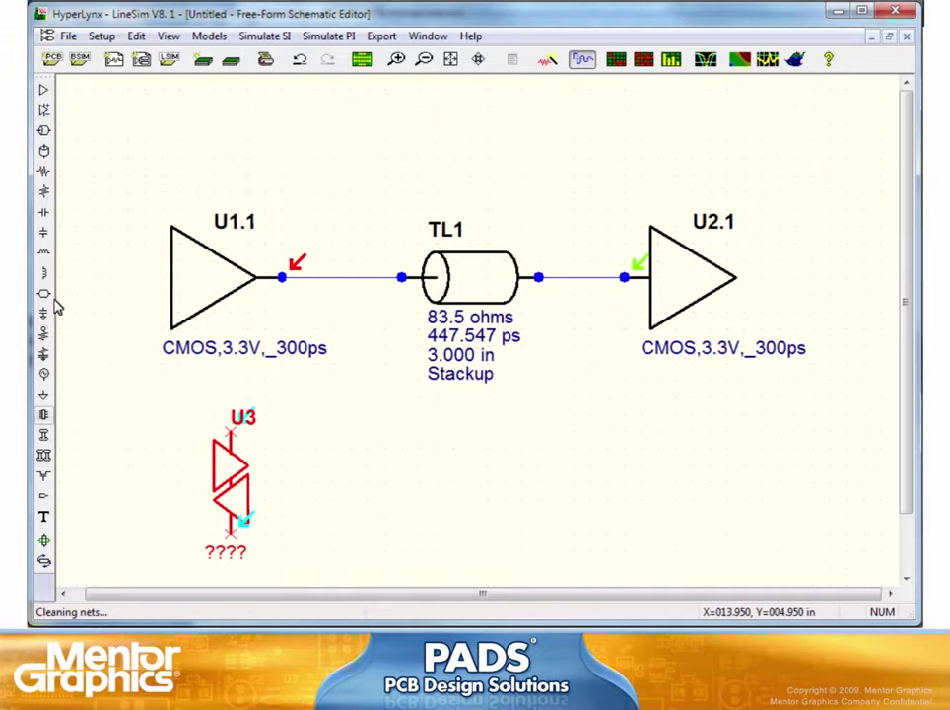
{"action": "left_click", "coordinate": [43, 134]}
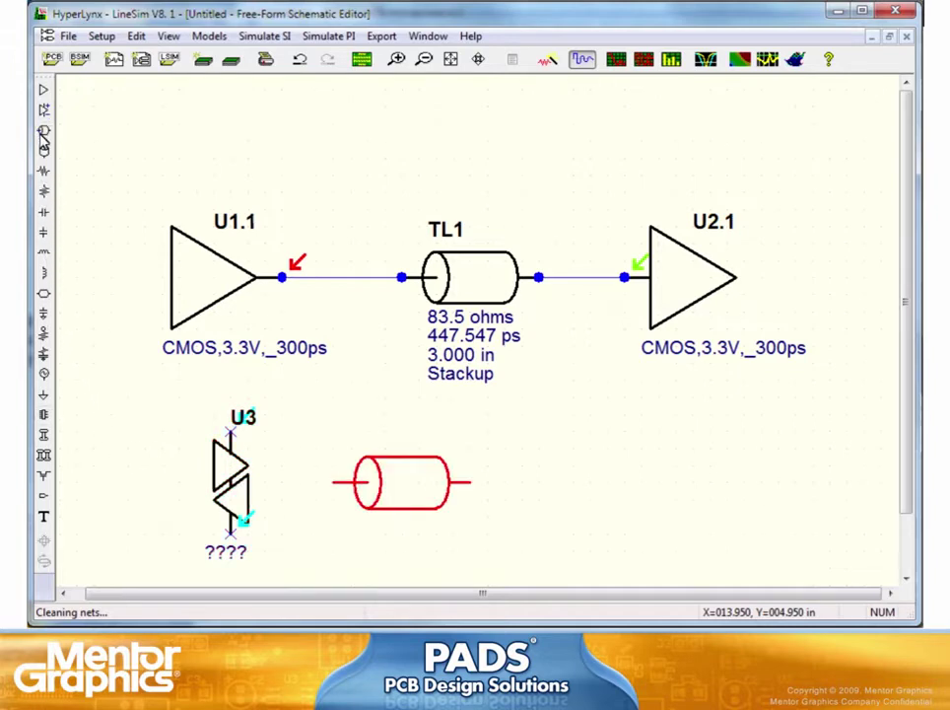
{"action": "left_click_drag", "start_coordinate": [352, 420], "coordinate": [398, 418]}
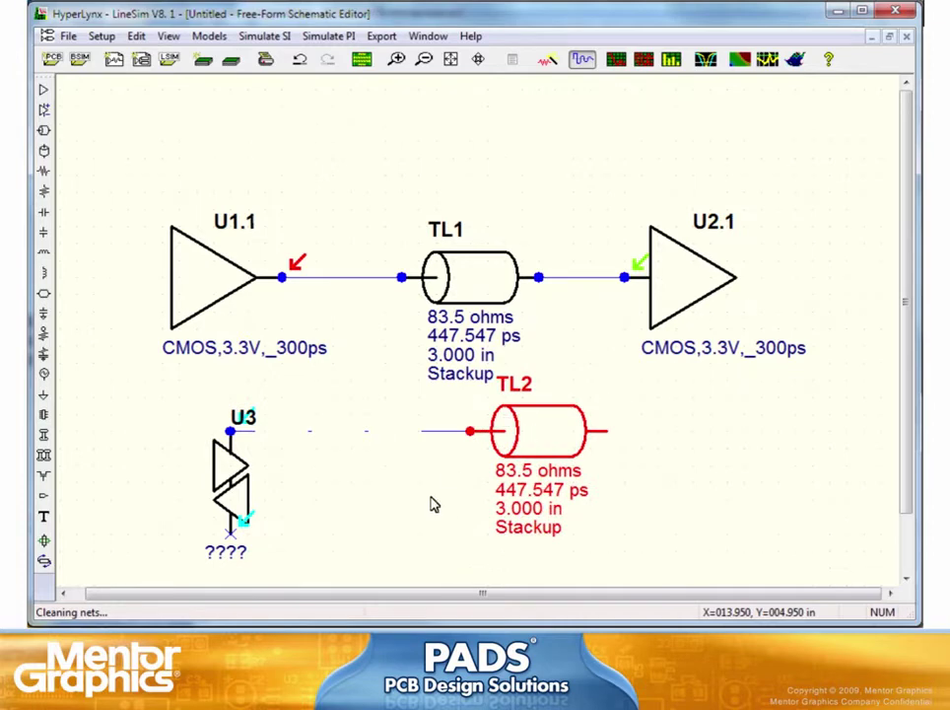
{"action": "key", "text": "ctrl+v"}
{"action": "left_click", "coordinate": [278, 504]}
{"action": "left_click_drag", "start_coordinate": [318, 515], "coordinate": [482, 514]}
{"action": "left_click_drag", "start_coordinate": [491, 514], "coordinate": [559, 514]}
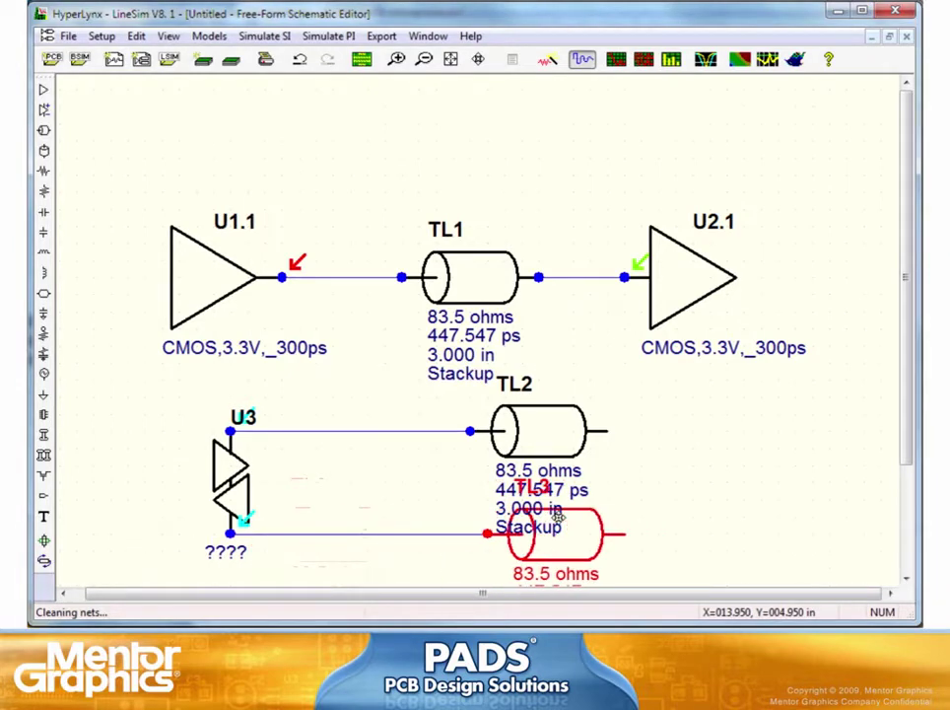
Step: Add a matching differential IC at the far ends of both lines and reposition TL2 and TL3 between the ICs
{"action": "left_click", "coordinate": [244, 481]}
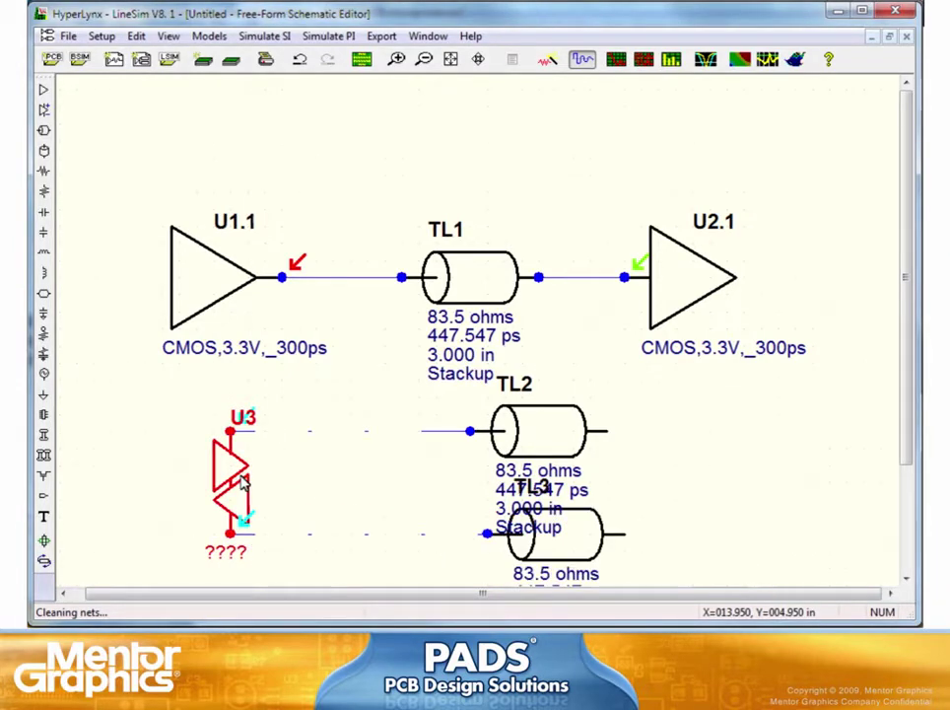
{"action": "key", "text": "ctrl+v"}
{"action": "left_click_drag", "start_coordinate": [409, 555], "coordinate": [761, 451]}
{"action": "left_click_drag", "start_coordinate": [560, 550], "coordinate": [387, 513]}
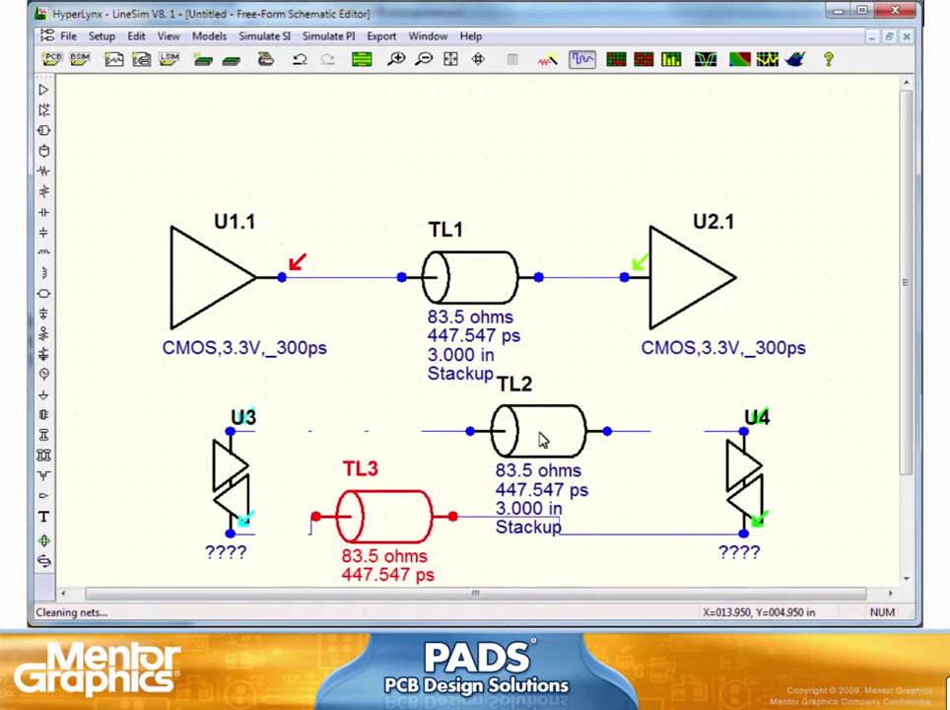
{"action": "left_click_drag", "start_coordinate": [542, 439], "coordinate": [435, 439]}
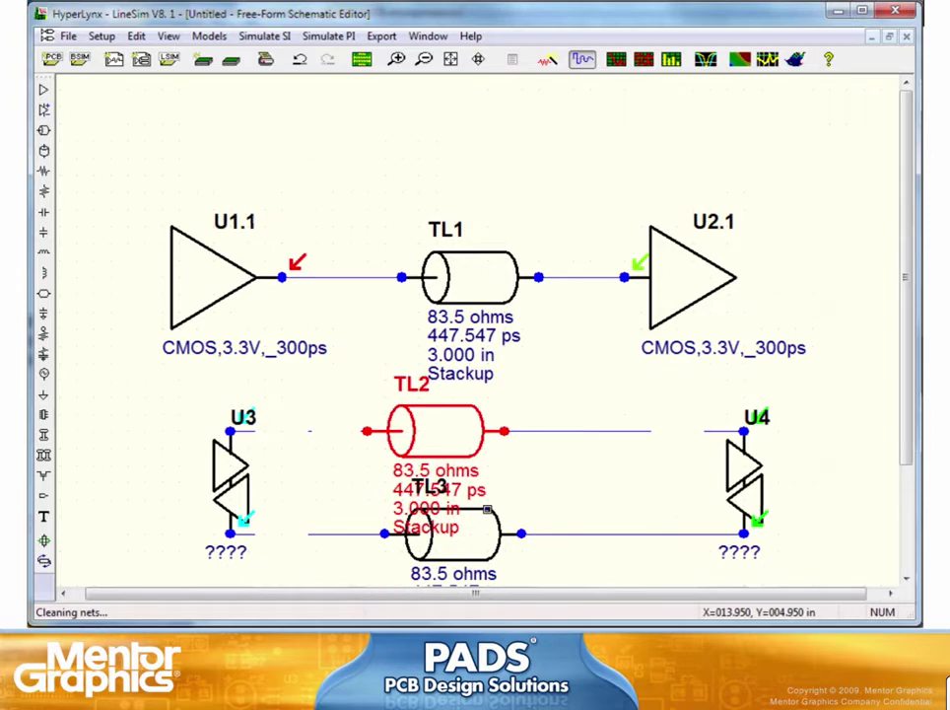
Step: Review the coupling and transmission-line type options for TL2, and close its editor without changes
{"action": "right_click", "coordinate": [487, 507]}
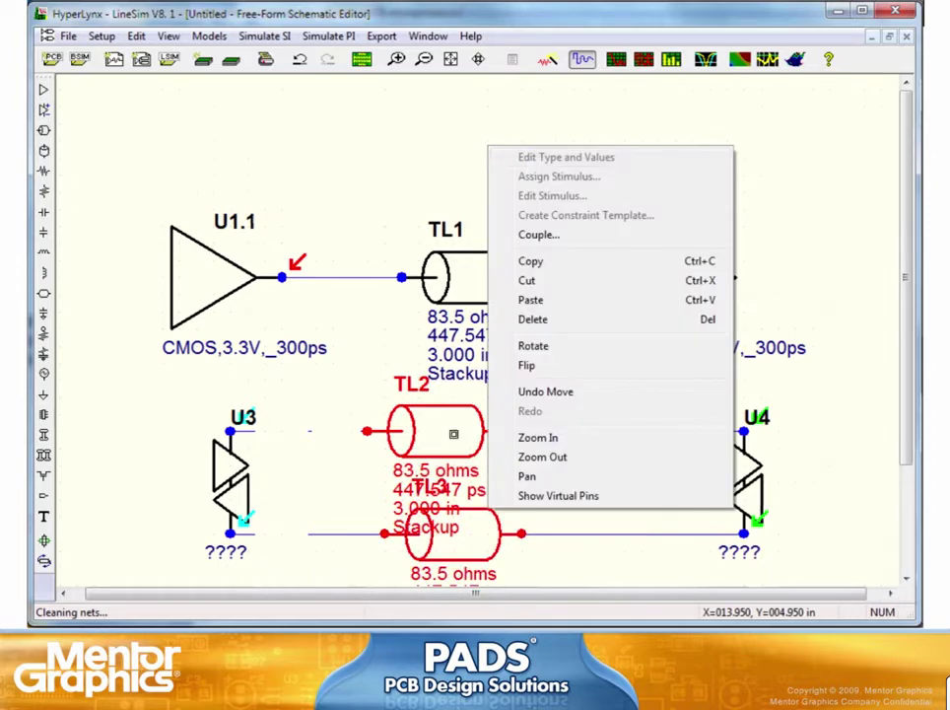
{"action": "right_click", "coordinate": [453, 433]}
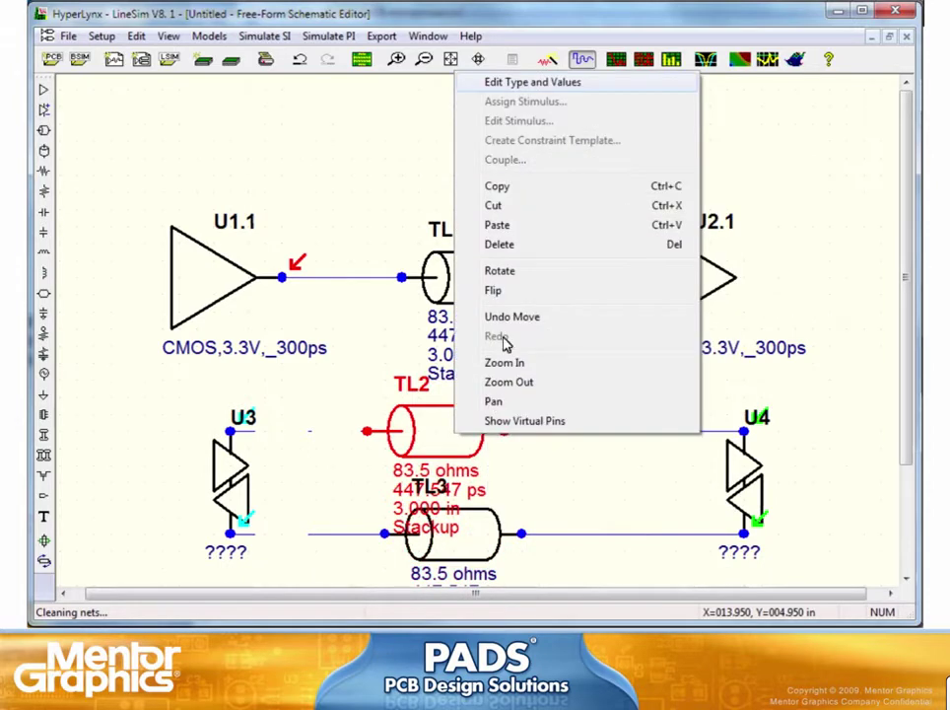
{"action": "left_click", "coordinate": [522, 85]}
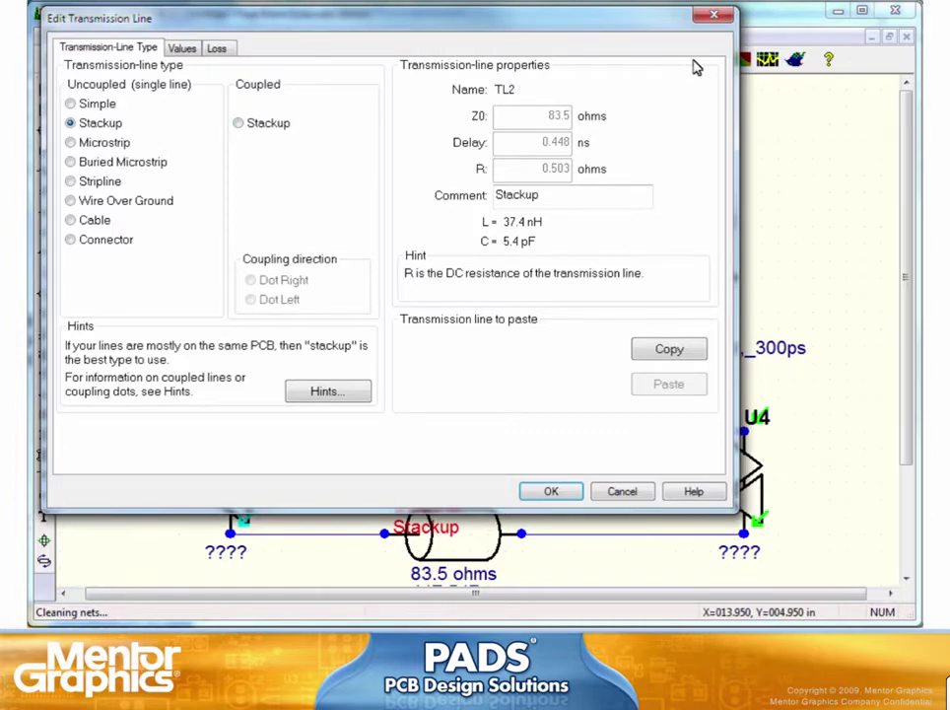
{"action": "left_click", "coordinate": [722, 17]}
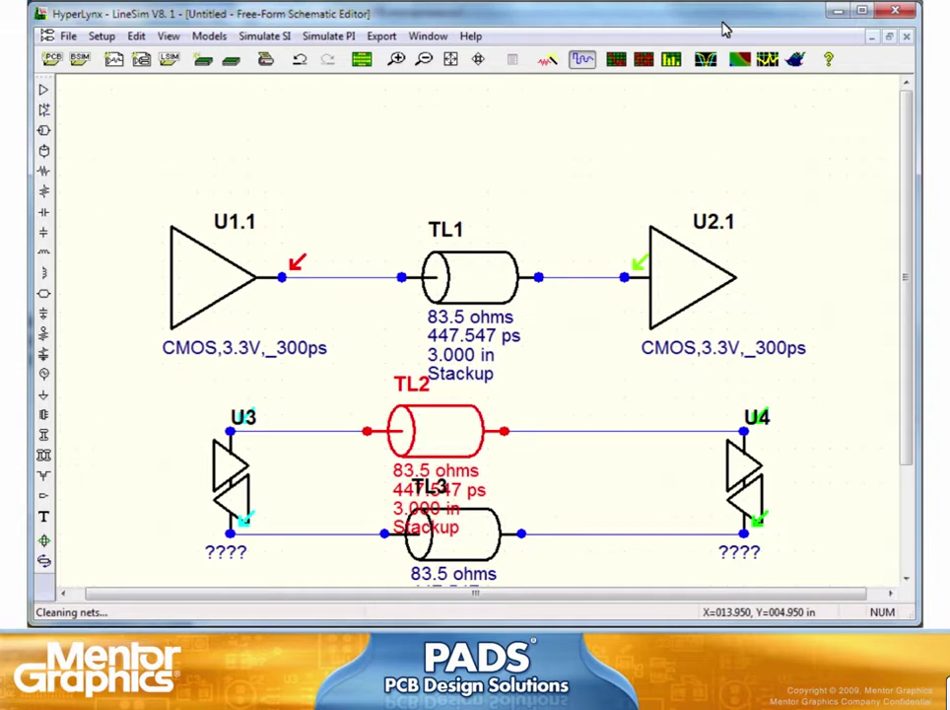
Step: Close LineSim, switch to DxDesigner and bring up the data bus nets on the memory sheet
{"action": "left_click", "coordinate": [894, 11]}
{"action": "left_click", "coordinate": [497, 364]}
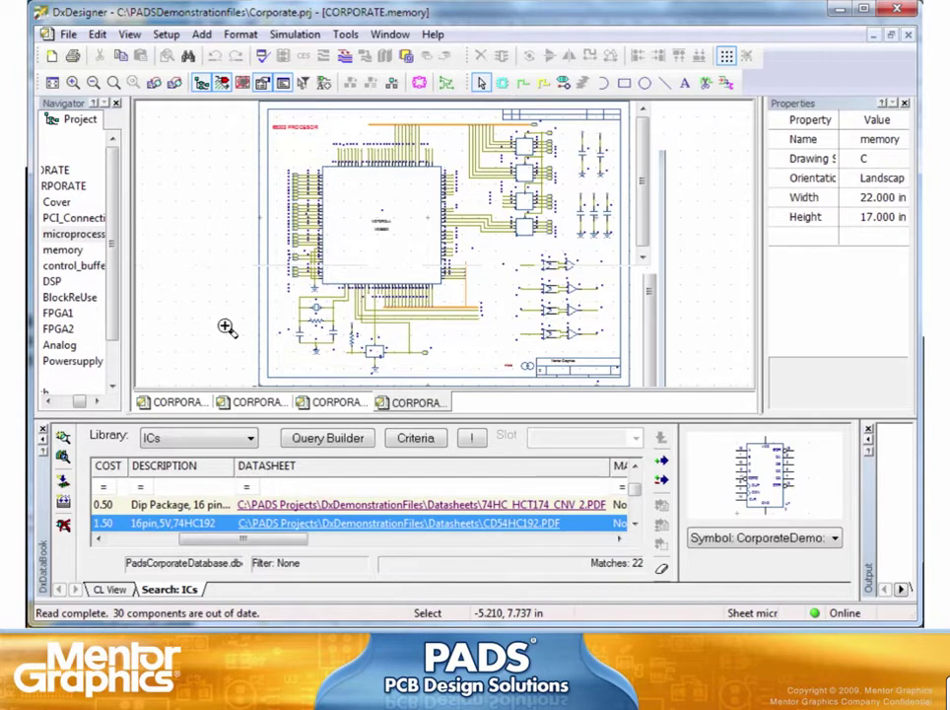
{"action": "left_click", "coordinate": [482, 165]}
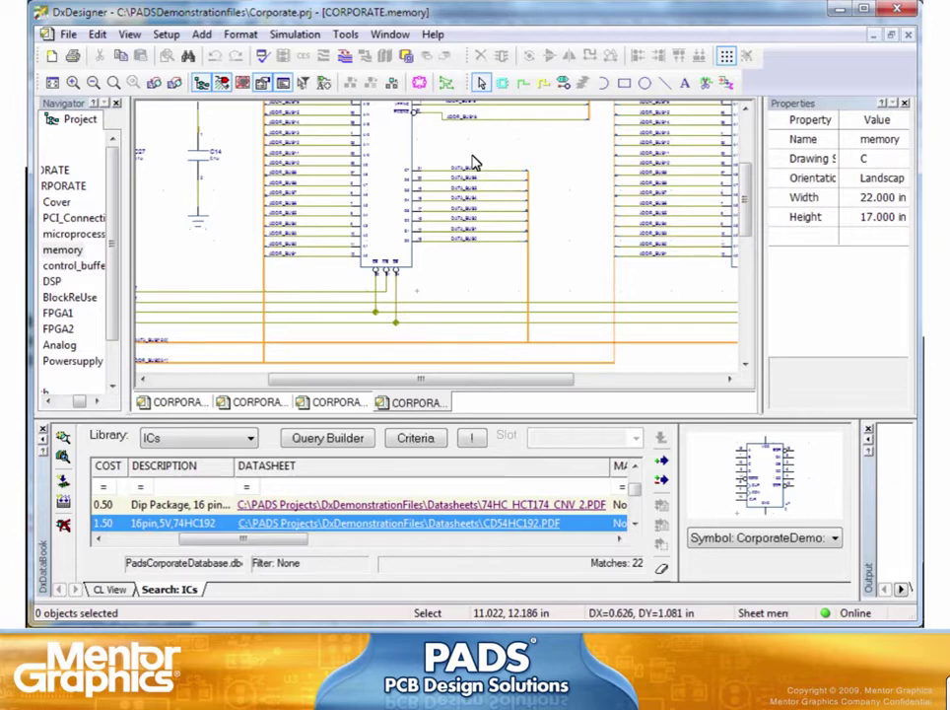
Step: Open LineSim Link for the DATA_BUS0 net on the memory sheet and load its data from DxDesigner
{"action": "left_click", "coordinate": [484, 246]}
{"action": "left_click", "coordinate": [485, 246]}
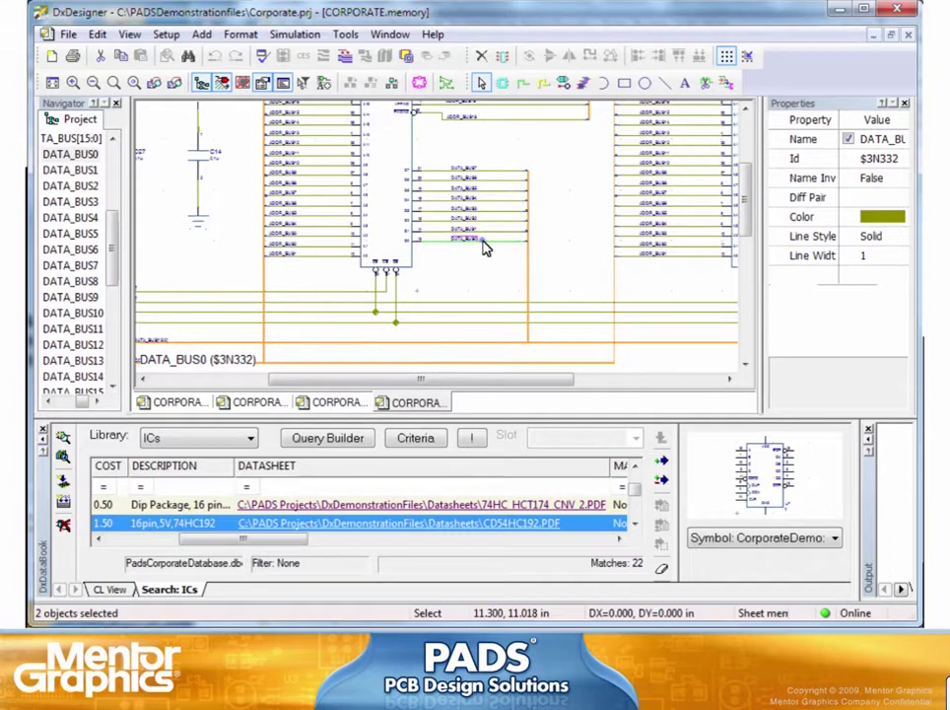
{"action": "right_click", "coordinate": [484, 246]}
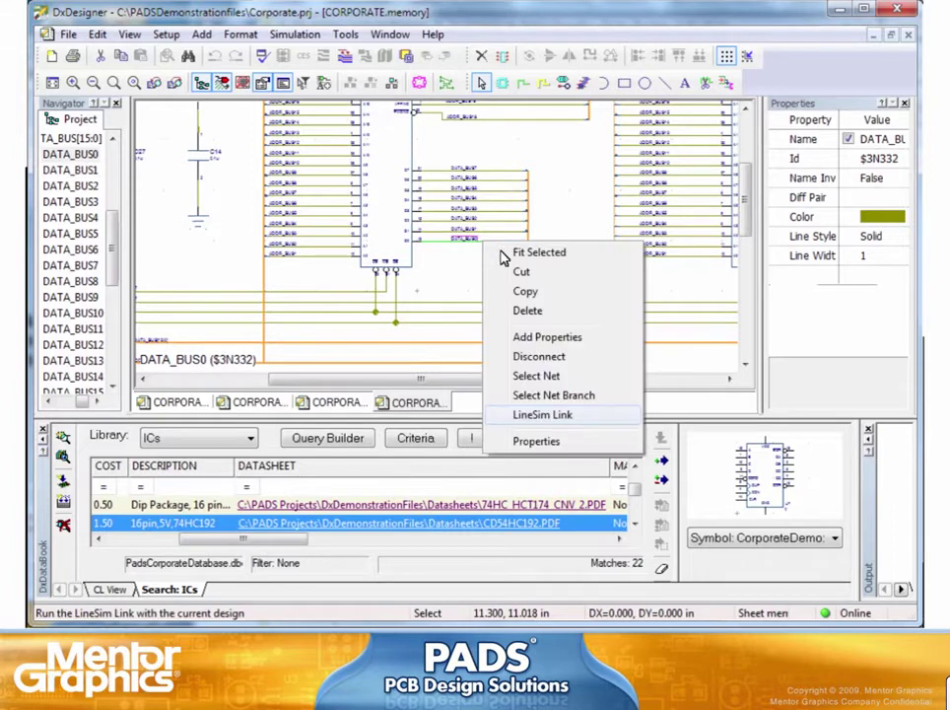
{"action": "left_click", "coordinate": [530, 418]}
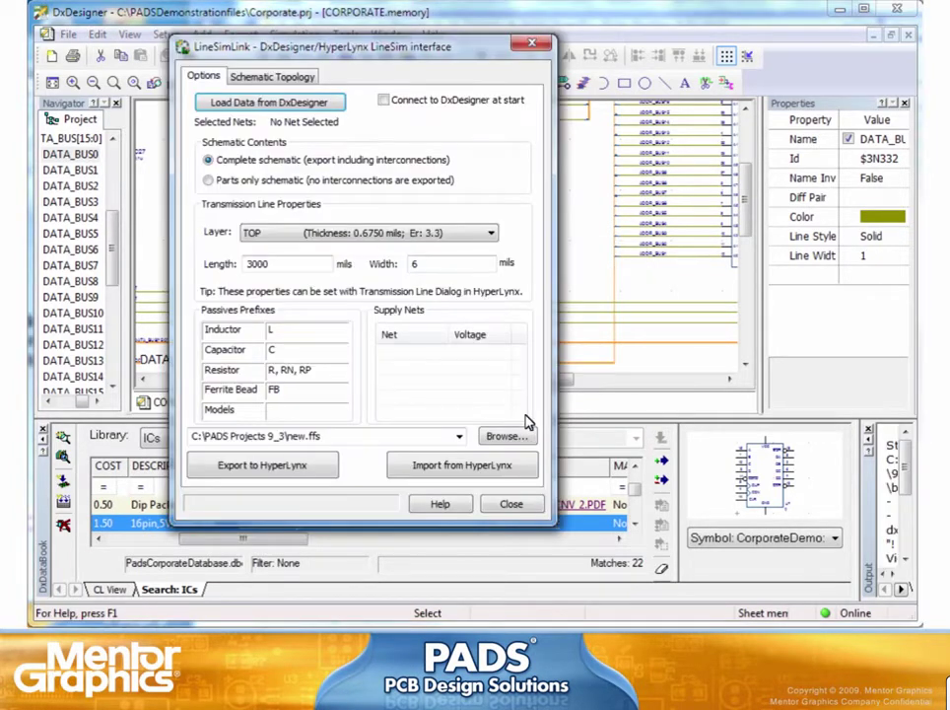
{"action": "left_click", "coordinate": [323, 104]}
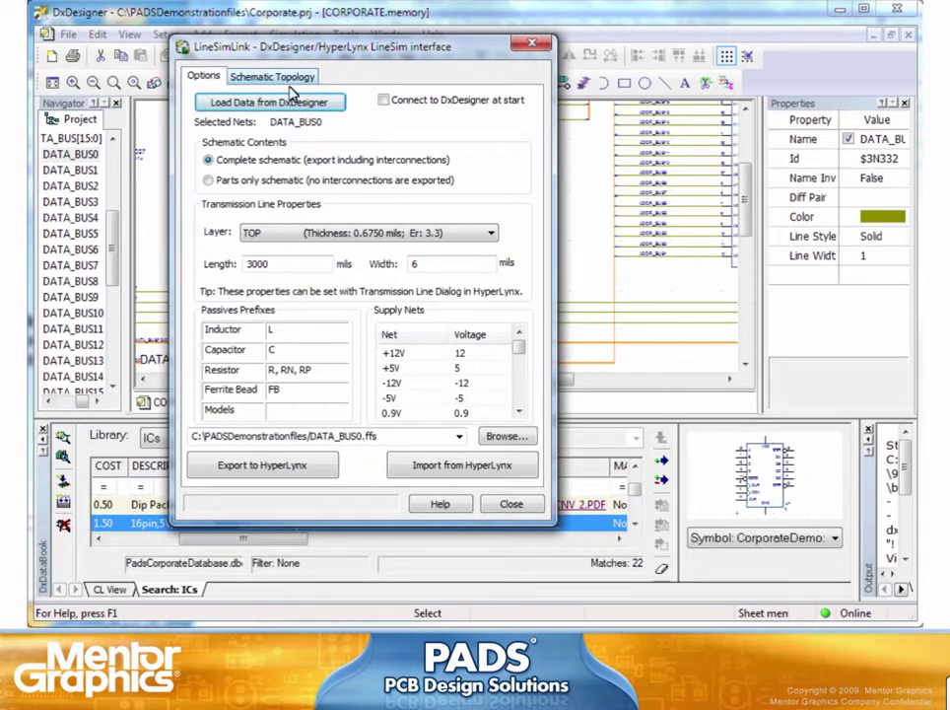
Step: Examine the driver and receiver pins of DATA_BUS0 in the schematic topology, and close LineSim Link
{"action": "left_click", "coordinate": [242, 78]}
{"action": "left_click", "coordinate": [210, 125]}
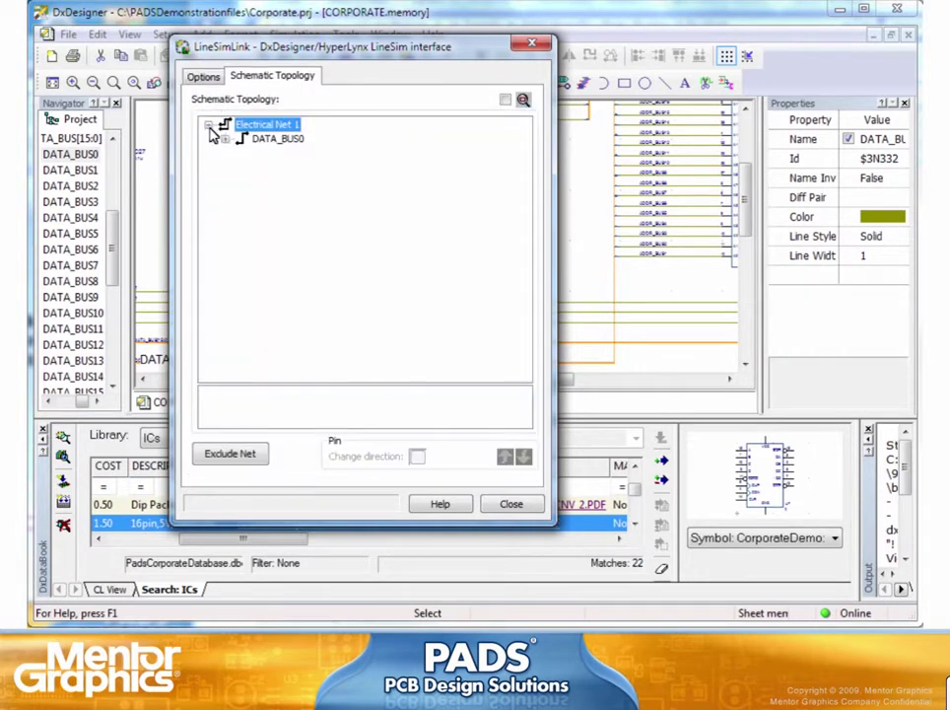
{"action": "left_click", "coordinate": [224, 140]}
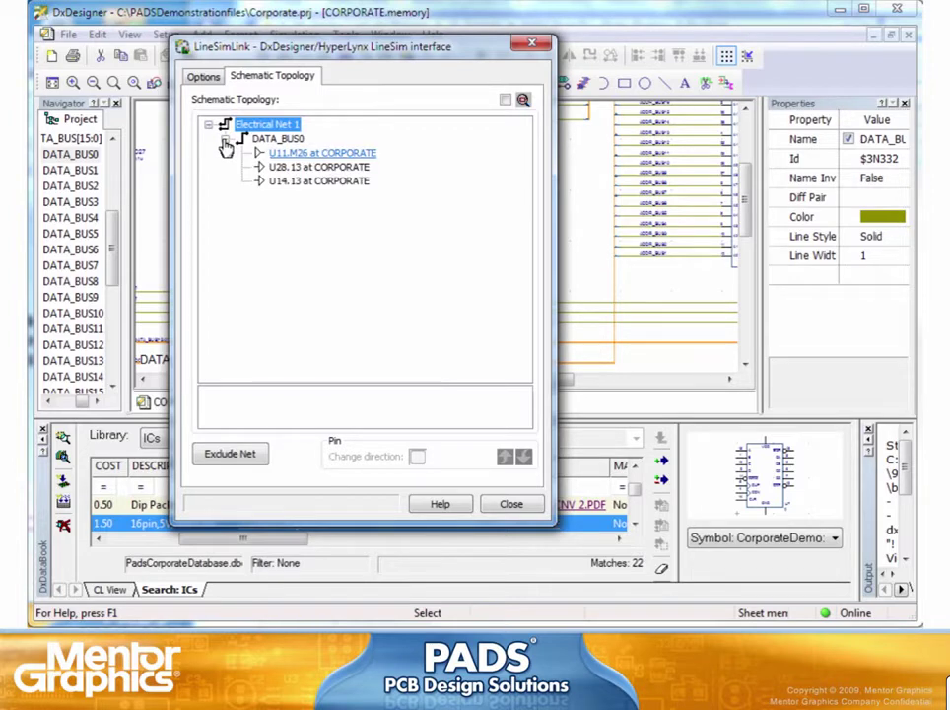
{"action": "left_click", "coordinate": [280, 155]}
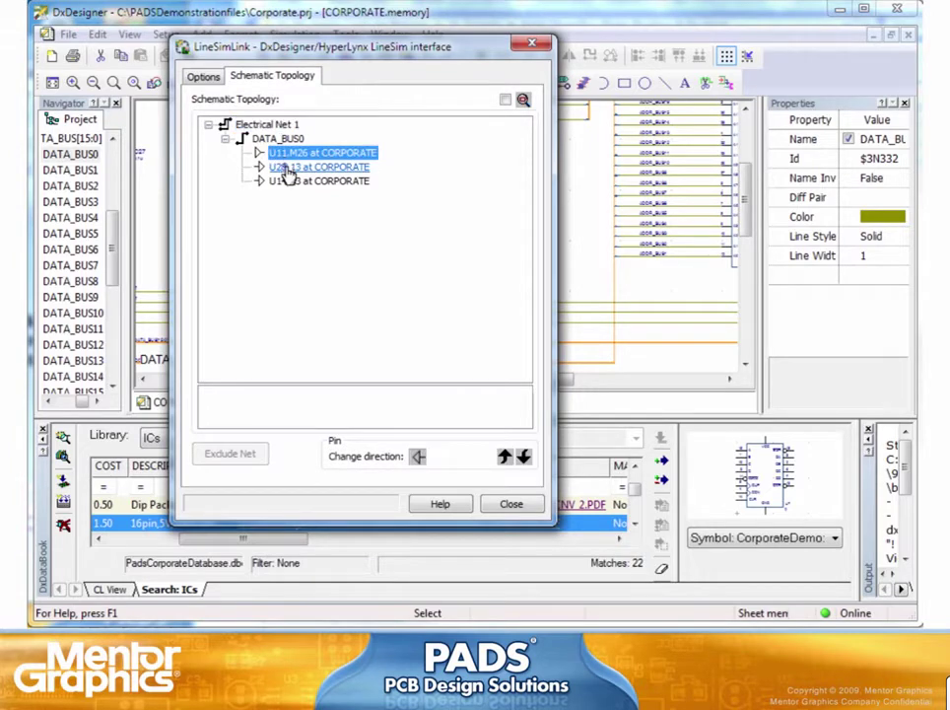
{"action": "left_click", "coordinate": [274, 167]}
{"action": "left_click", "coordinate": [541, 49]}
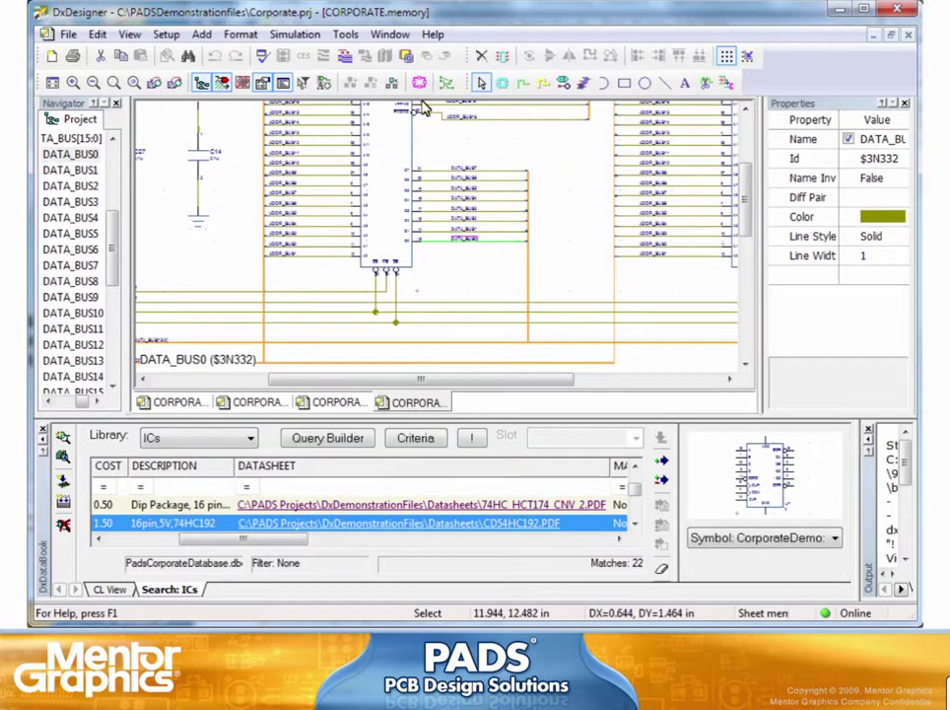
Step: Inspect the properties of the flash component connected to the data bus, widening the property list to read them
{"action": "left_click", "coordinate": [393, 252]}
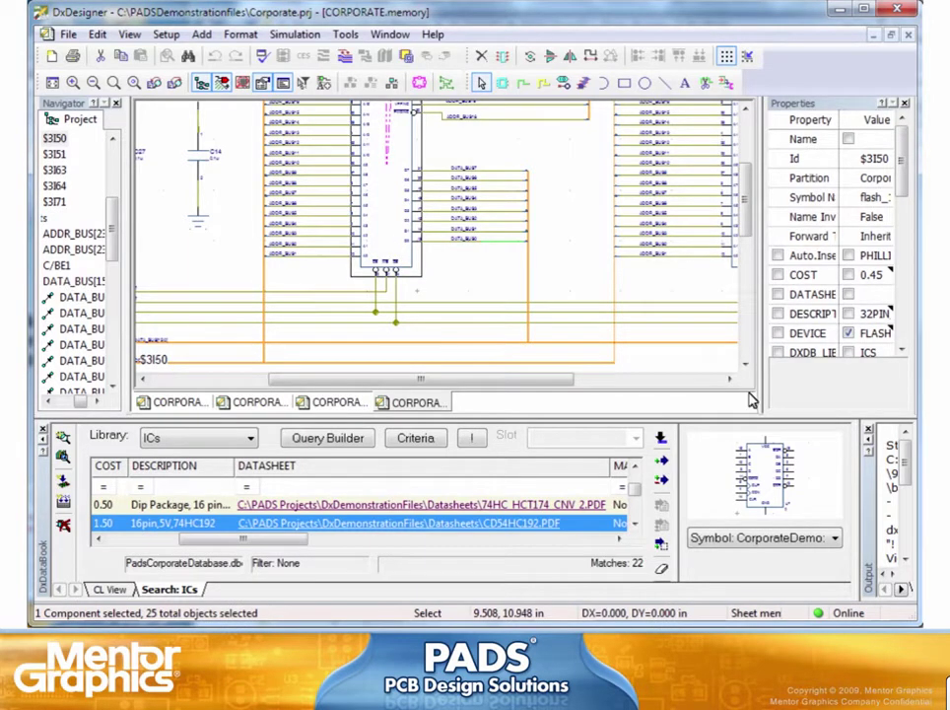
{"action": "left_click_drag", "start_coordinate": [768, 247], "coordinate": [656, 246]}
{"action": "left_click_drag", "start_coordinate": [901, 167], "coordinate": [904, 264]}
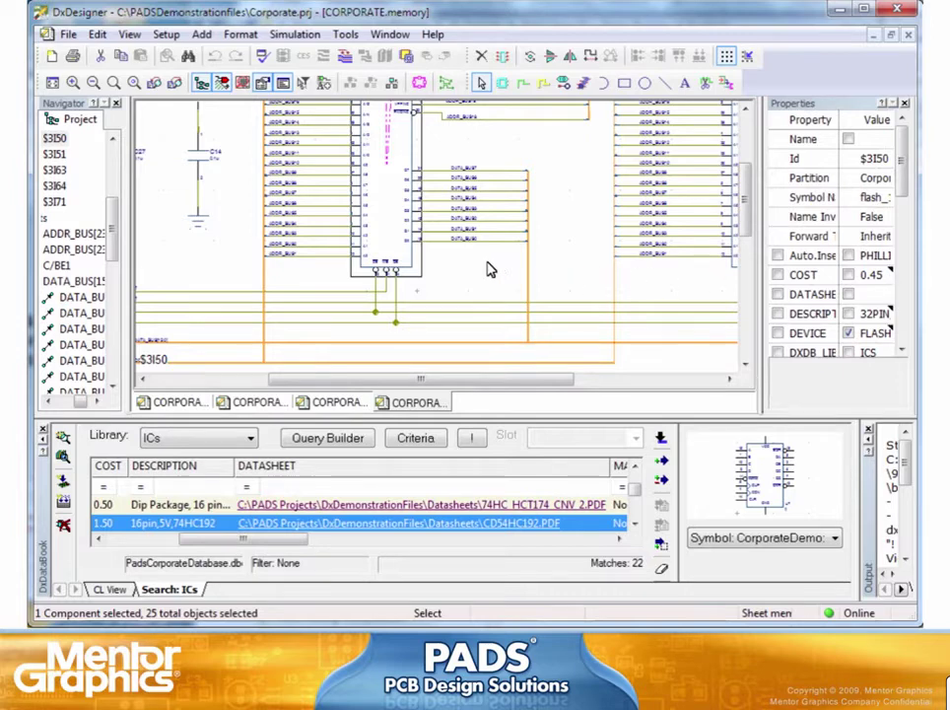
Step: Reopen LineSim Link on the DATA_BUS0 net and load the net data from DxDesigner
{"action": "left_click", "coordinate": [429, 249]}
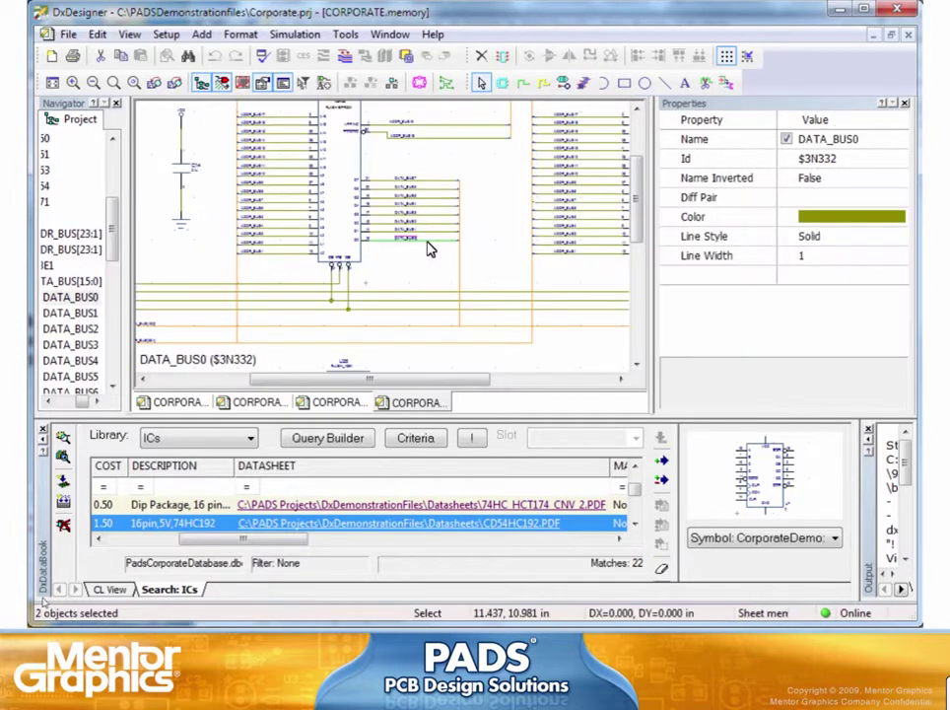
{"action": "right_click", "coordinate": [429, 250]}
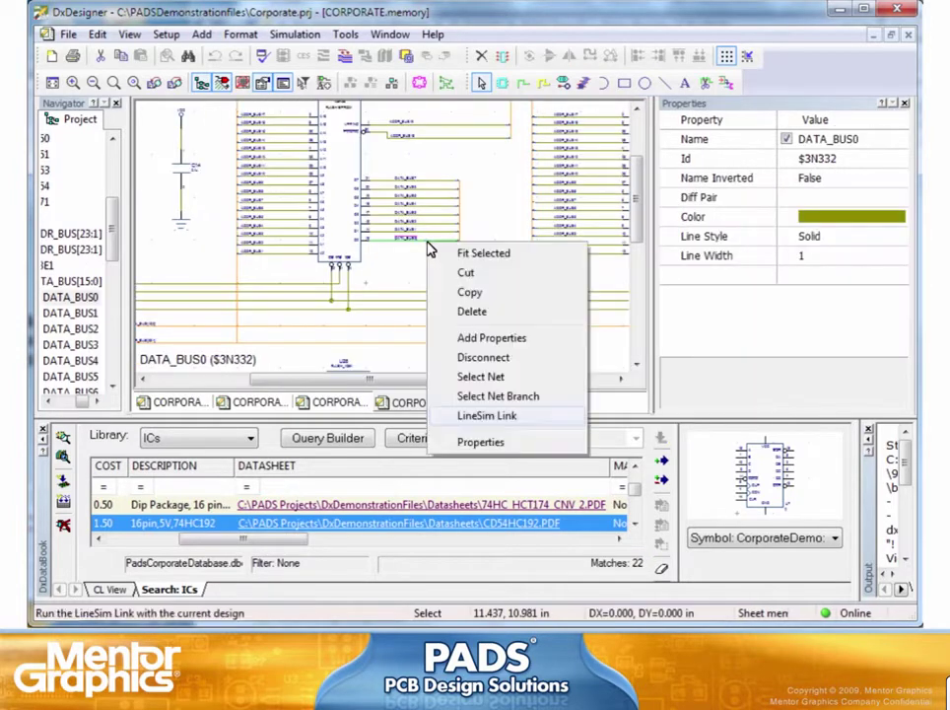
{"action": "left_click", "coordinate": [485, 422]}
{"action": "left_click", "coordinate": [264, 103]}
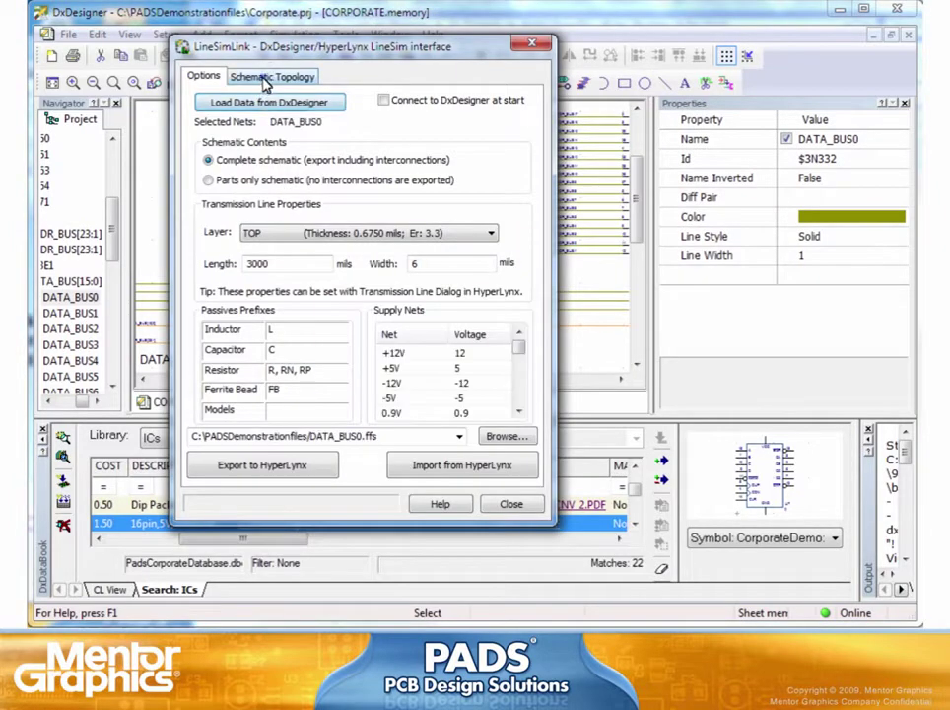
Step: Expand Electrical Net 1 and DATA_BUS0 in the schematic topology to check the connected pins
{"action": "left_click", "coordinate": [258, 77]}
{"action": "left_click", "coordinate": [210, 126]}
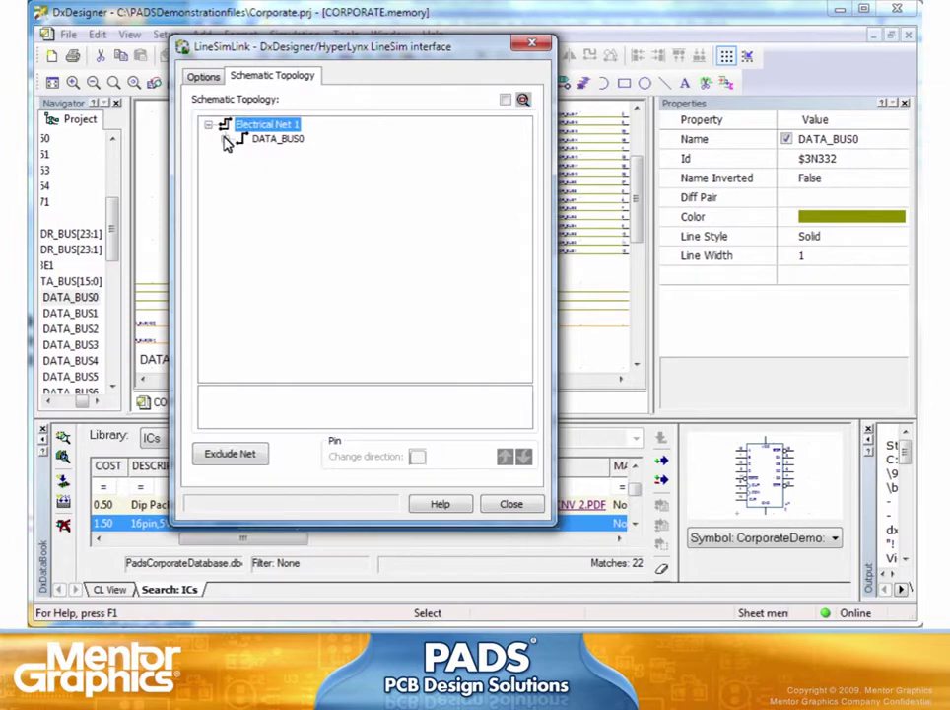
{"action": "left_click", "coordinate": [224, 139]}
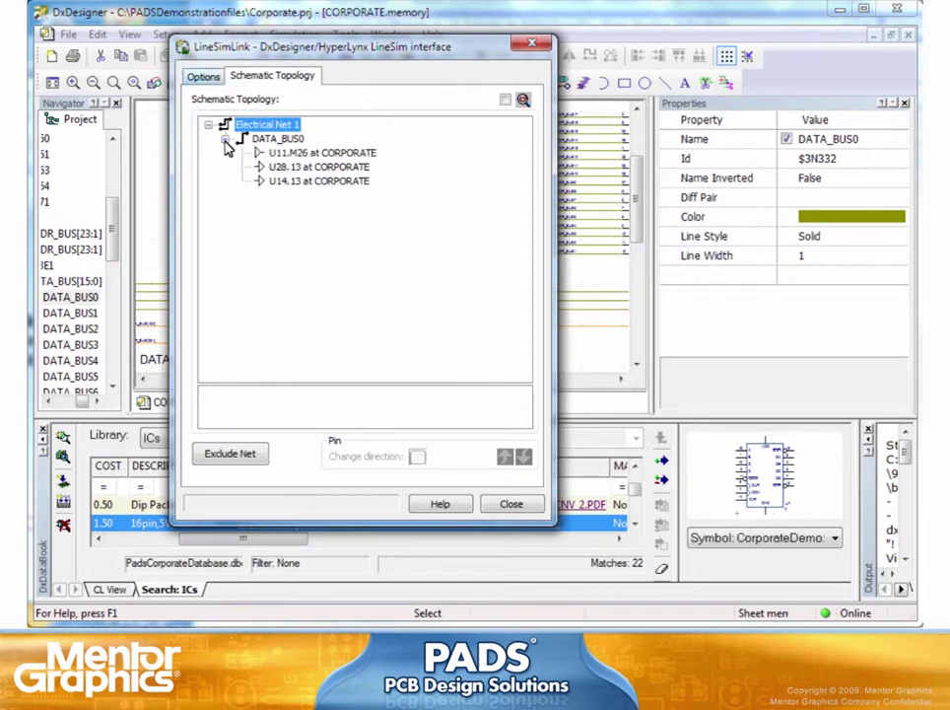
Step: Export the complete DATA_BUS0 schematic to HyperLynx as DATA_BUS0.ffs, with TOP-layer lines 3000 mils long and 6 mils wide
{"action": "left_click", "coordinate": [197, 77]}
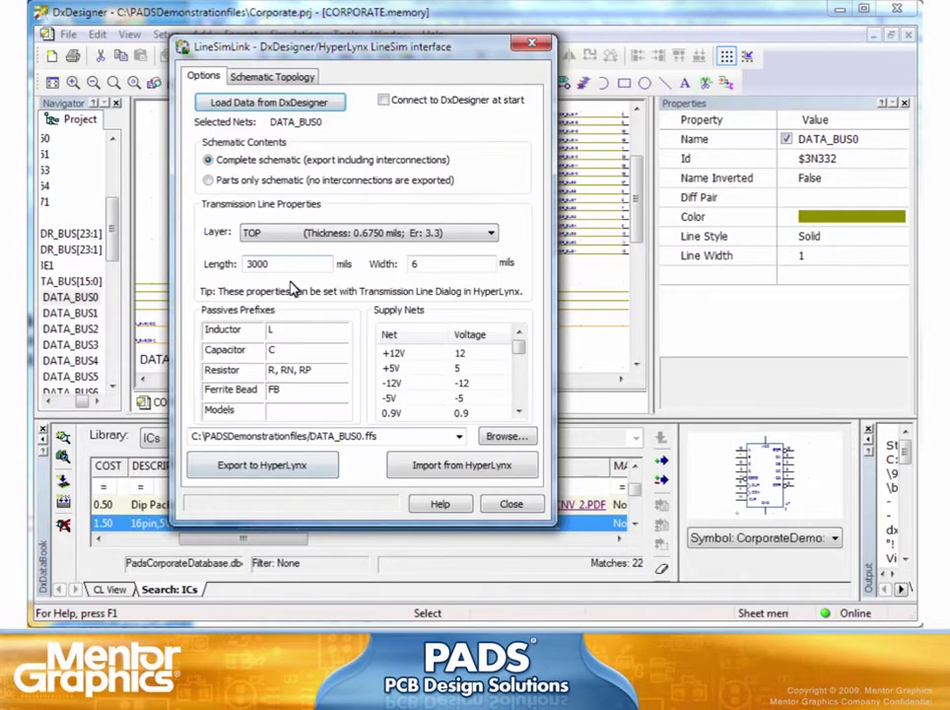
{"action": "left_click", "coordinate": [302, 471]}
{"action": "left_click", "coordinate": [333, 329]}
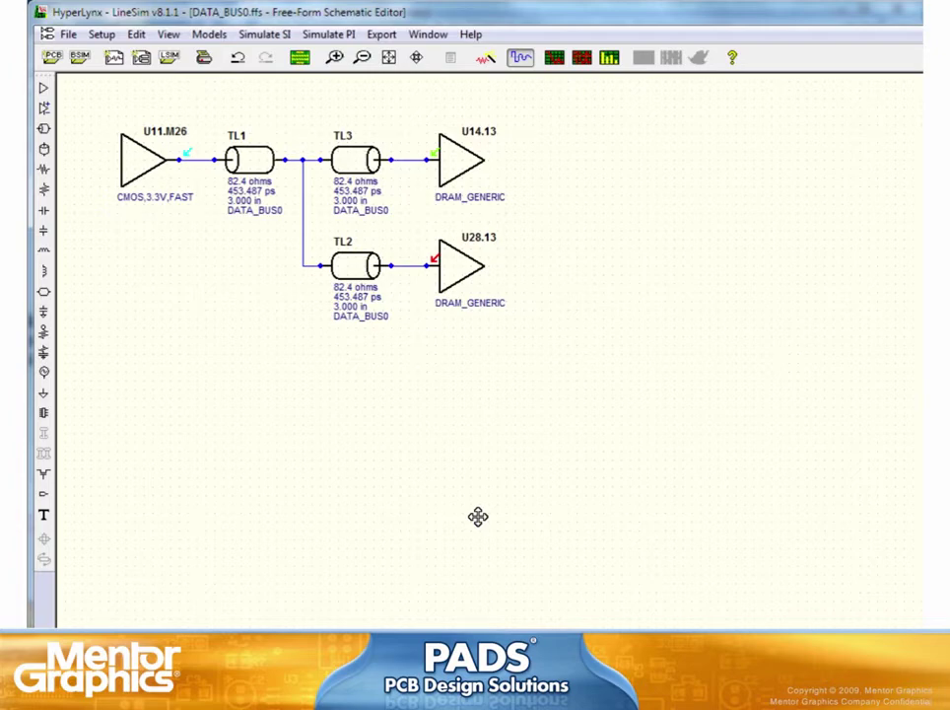
{"action": "mouse_move", "coordinate": [114, 6]}
{"action": "left_mouse_down"}
{"action": "mouse_move", "coordinate": [584, 548]}
{"action": "mouse_move", "coordinate": [483, 337]}
{"action": "mouse_move", "coordinate": [115, 4]}
{"action": "left_mouse_up"}
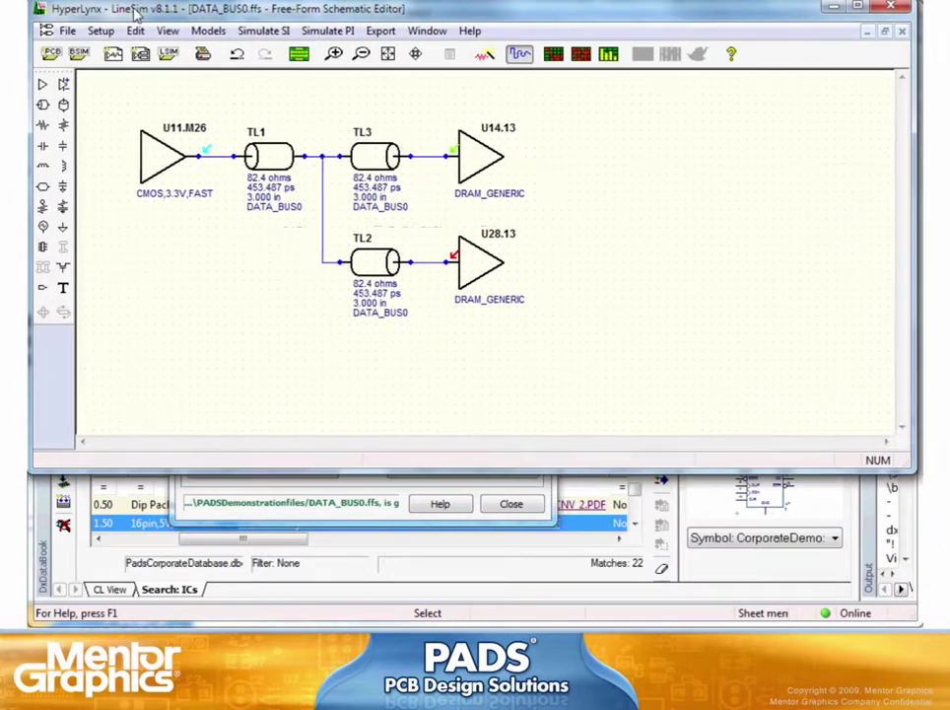
Step: Simulate the unterminated DATA_BUS0 net in the Digital Oscilloscope with a rising-edge stimulus and typical IC modeling
{"action": "left_click_drag", "start_coordinate": [914, 475], "coordinate": [922, 621]}
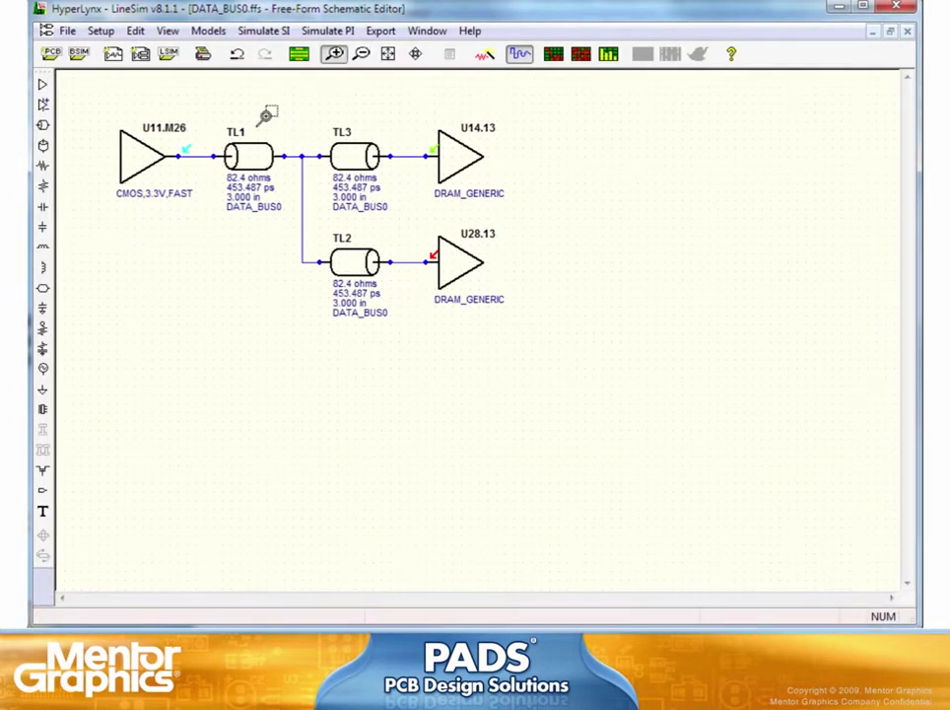
{"action": "left_click_drag", "start_coordinate": [77, 87], "coordinate": [589, 367]}
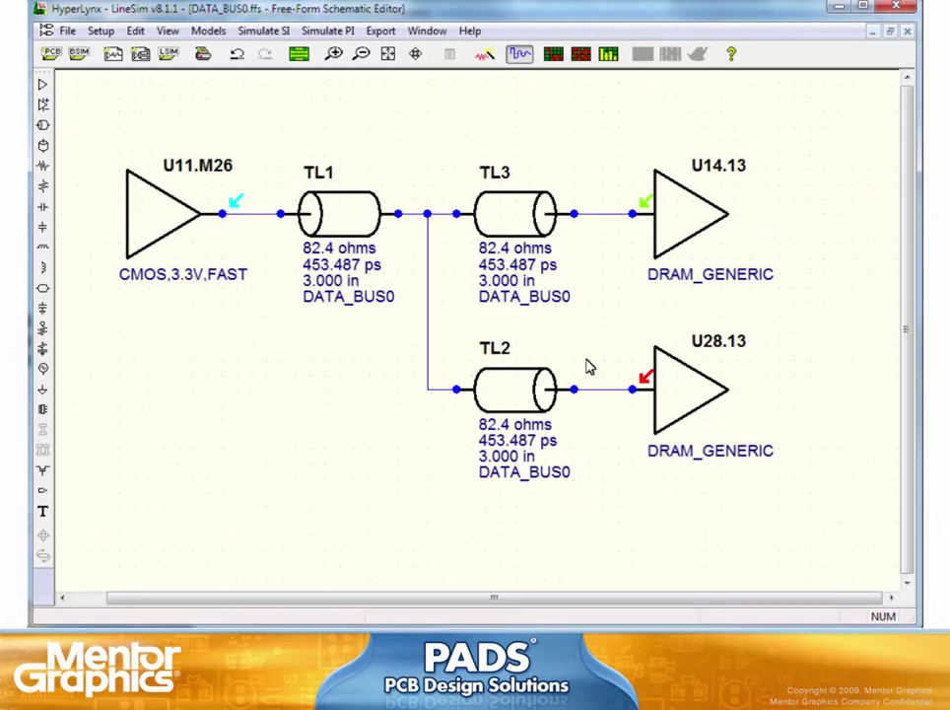
{"action": "left_click", "coordinate": [553, 54]}
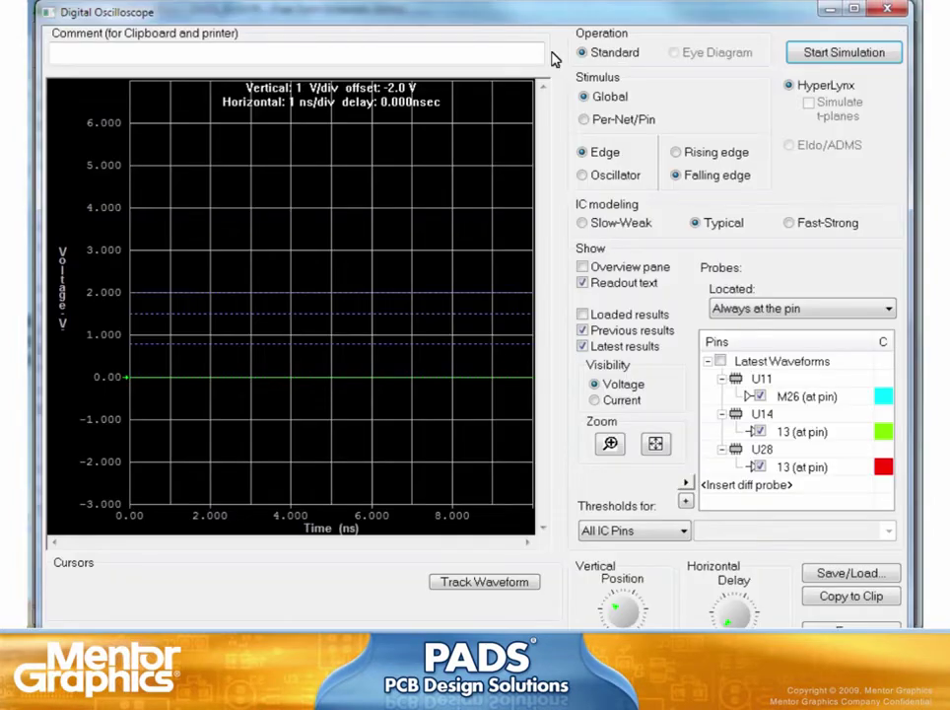
{"action": "left_click", "coordinate": [677, 152]}
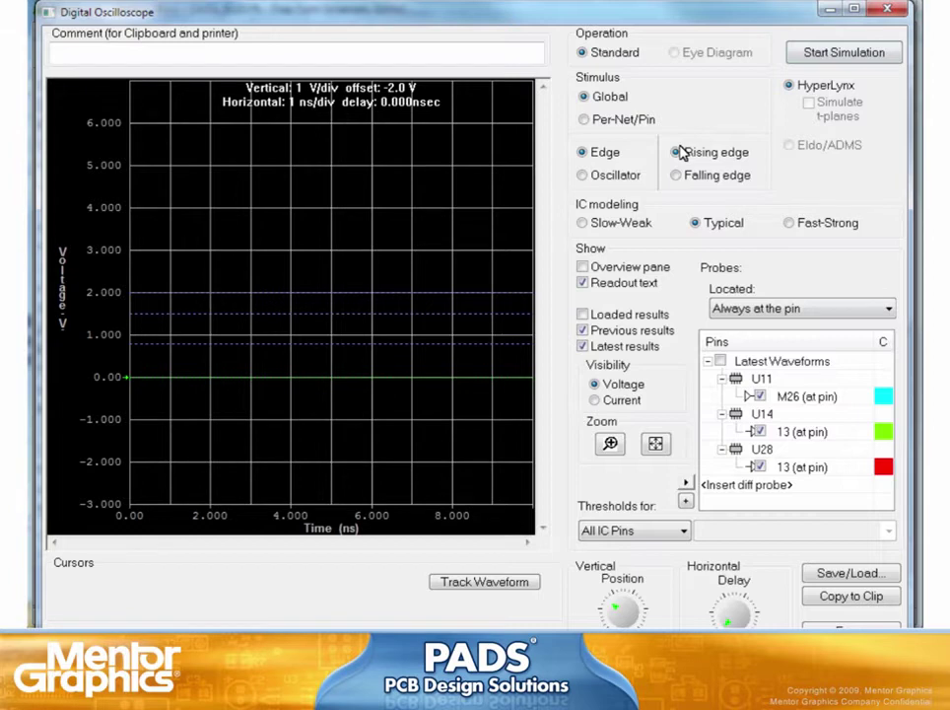
{"action": "left_click", "coordinate": [814, 55]}
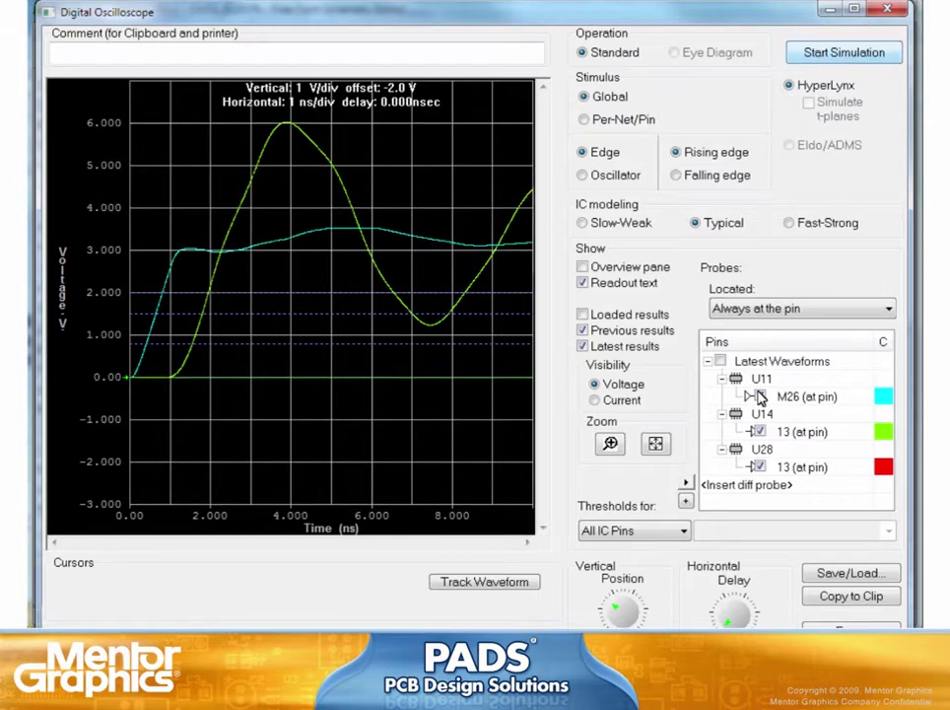
Step: Toggle the U28 pin 13 and U14 pin 13 probes off and on to compare the two receiver waveforms
{"action": "left_click", "coordinate": [759, 465]}
{"action": "left_click", "coordinate": [762, 434]}
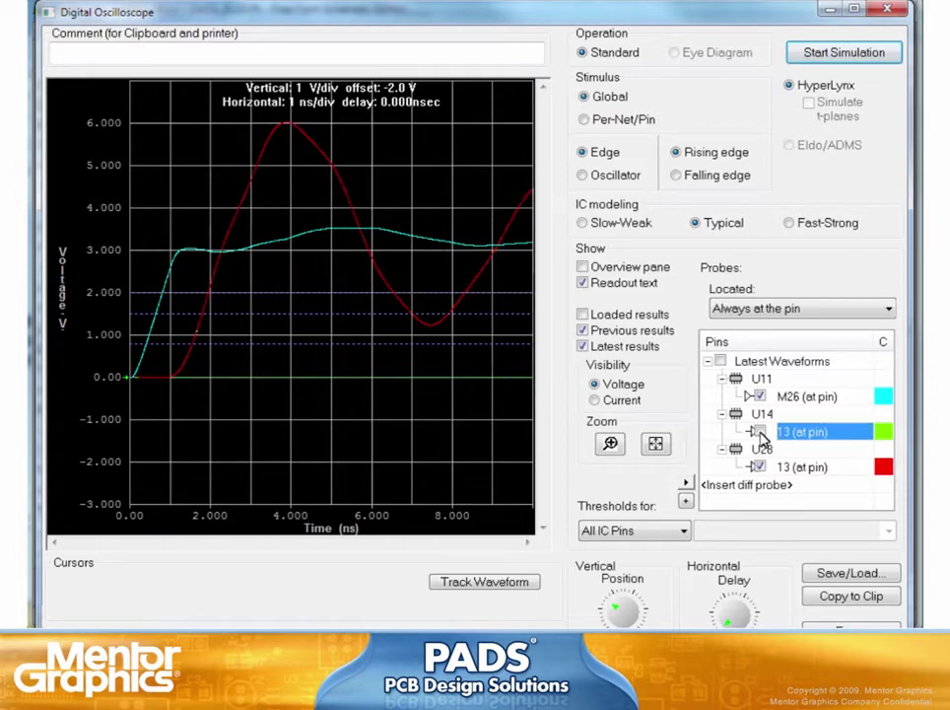
{"action": "left_click", "coordinate": [759, 466]}
{"action": "left_click", "coordinate": [759, 466]}
{"action": "left_click", "coordinate": [759, 431]}
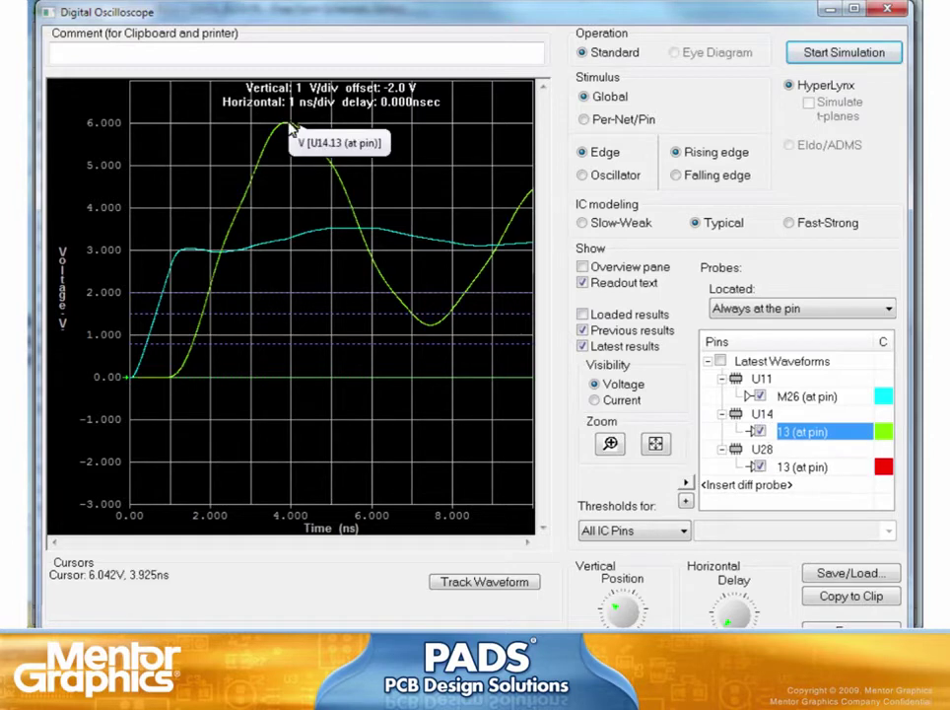
Step: Measure the voltage difference between the U14 waveform's first peak and the 3 V level, and minimize the oscilloscope
{"action": "left_click", "coordinate": [291, 127]}
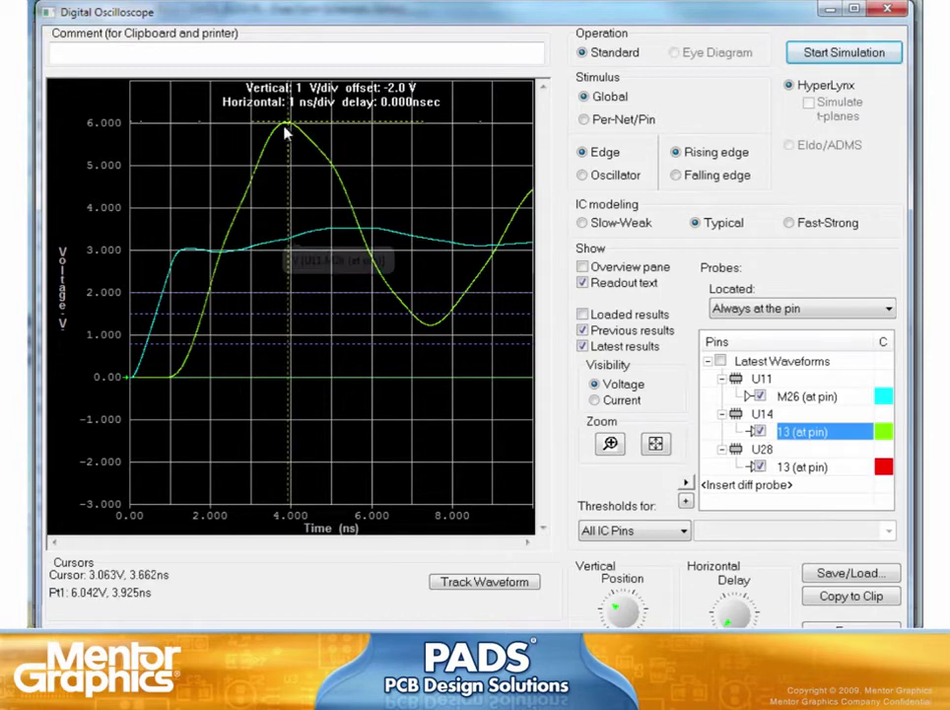
{"action": "left_click", "coordinate": [279, 253]}
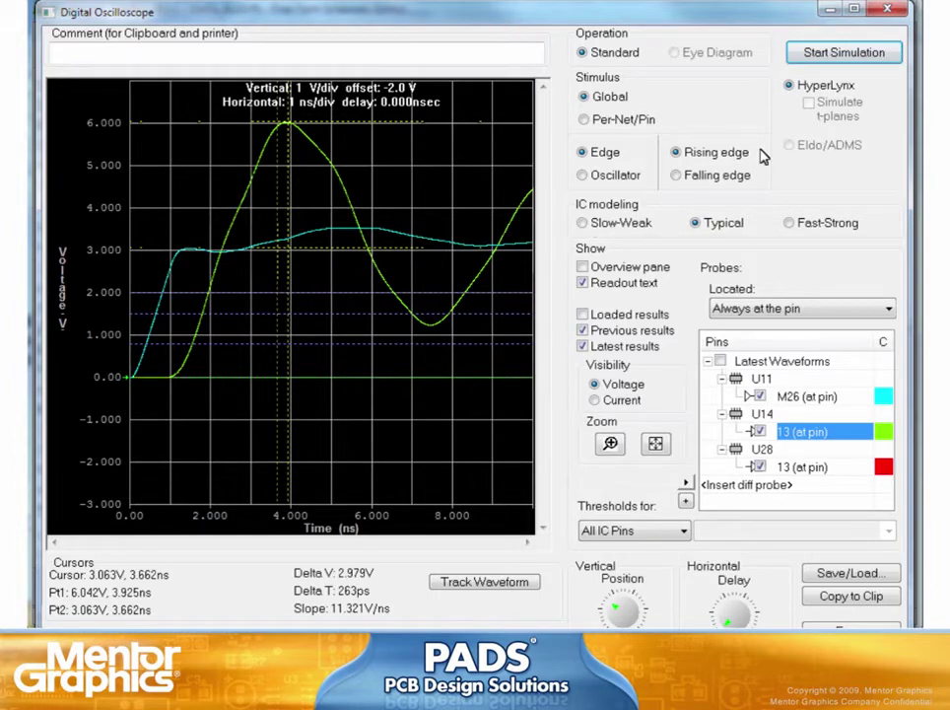
{"action": "left_click", "coordinate": [829, 10]}
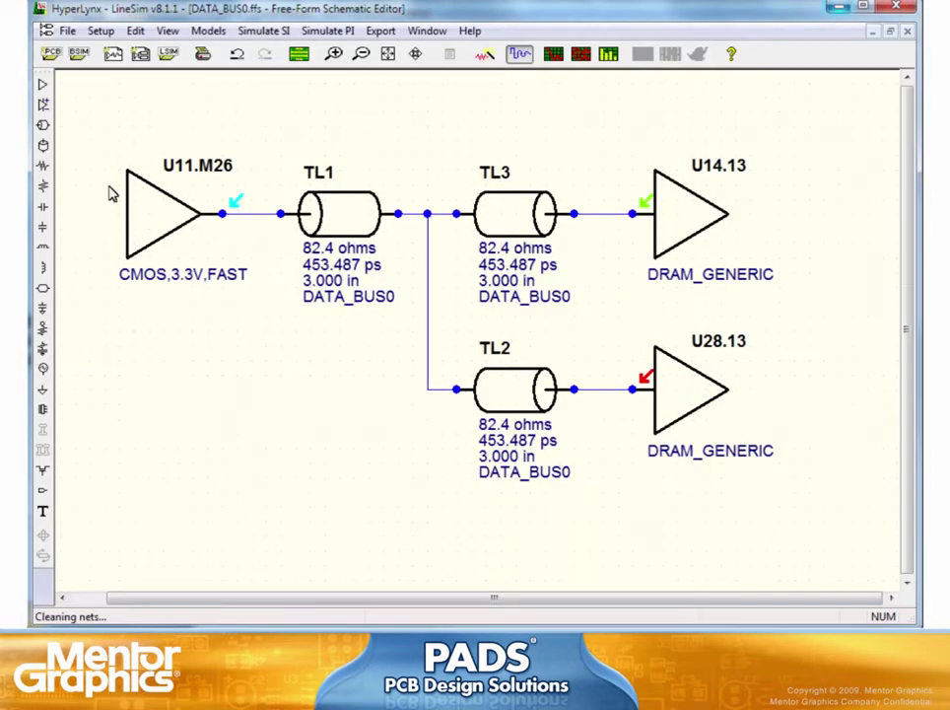
Step: Add a series RC termination to ground at the U28.13 receiver, lining up the resistor, capacitor and ground symbol beneath it
{"action": "left_click", "coordinate": [43, 349]}
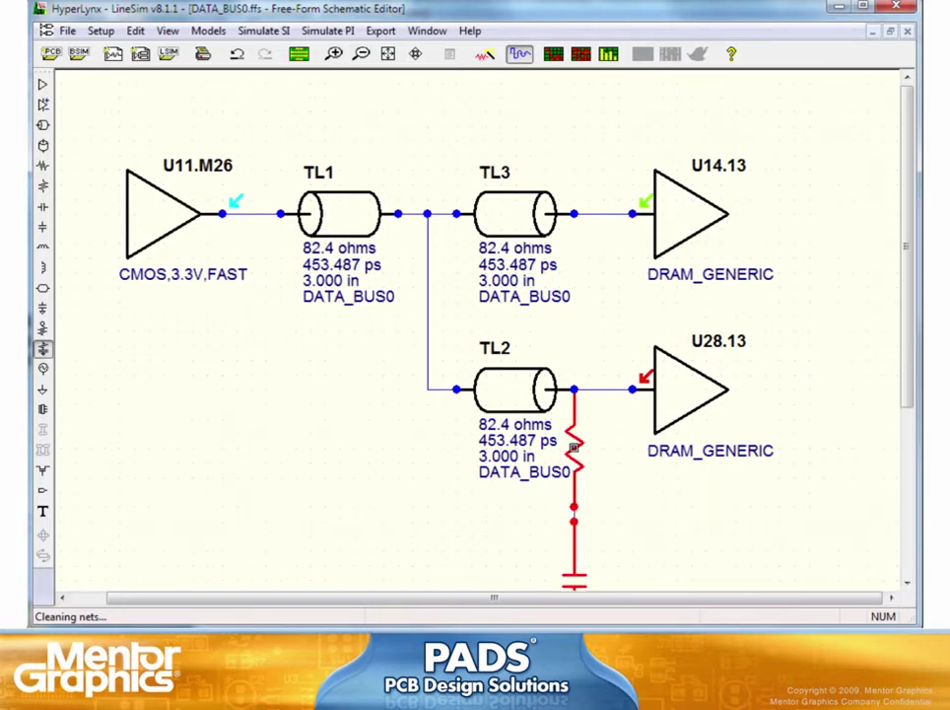
{"action": "left_click_drag", "start_coordinate": [572, 464], "coordinate": [612, 484]}
{"action": "left_click_drag", "start_coordinate": [575, 552], "coordinate": [624, 553]}
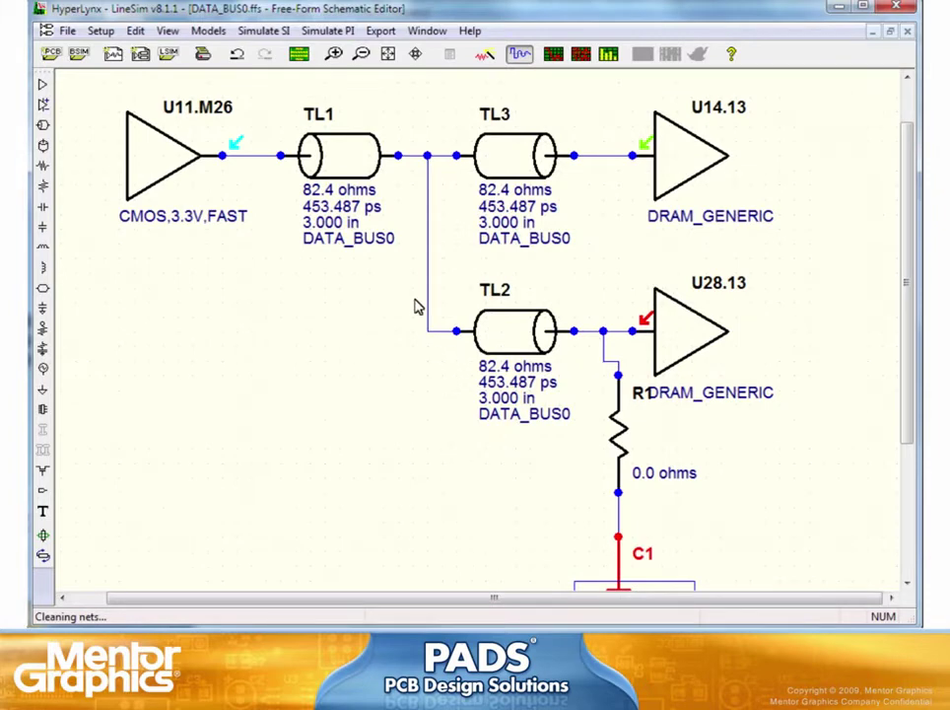
{"action": "left_click", "coordinate": [388, 53]}
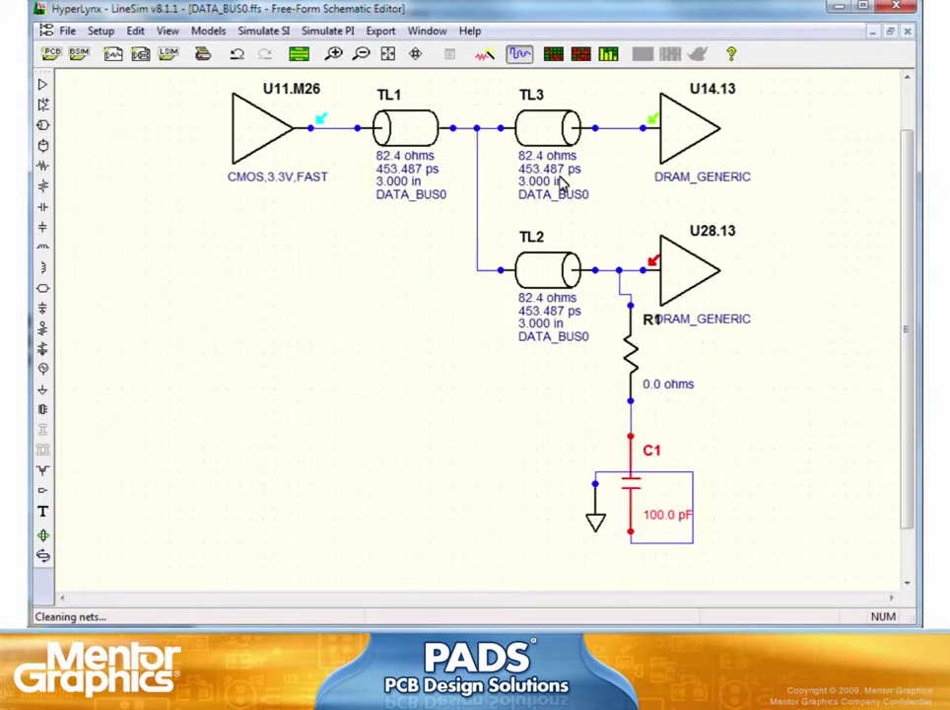
{"action": "left_click_drag", "start_coordinate": [601, 522], "coordinate": [639, 567]}
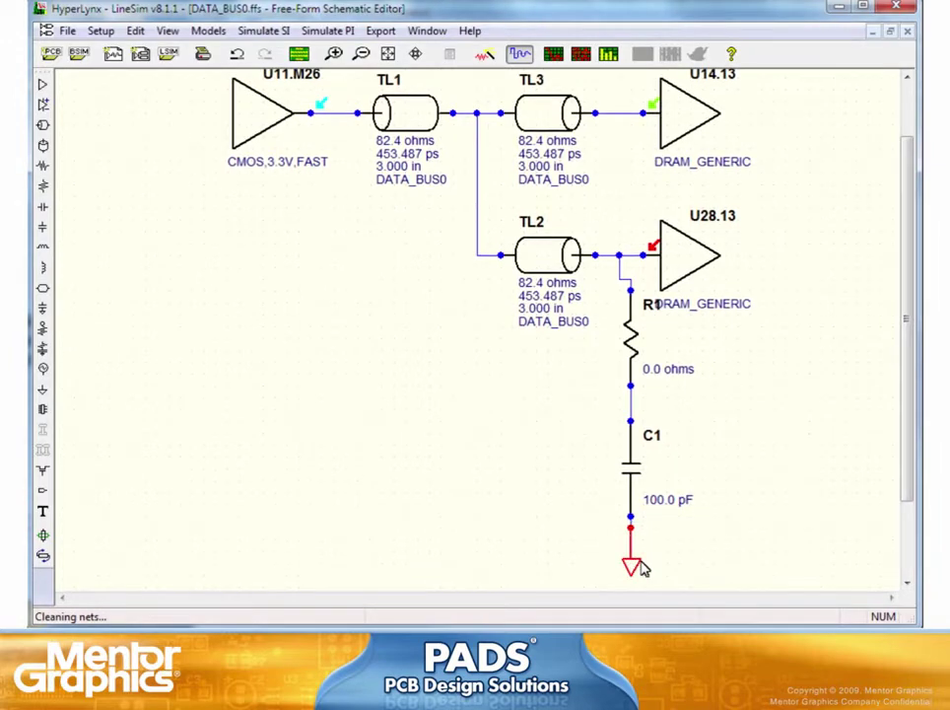
{"action": "scroll", "coordinate": [907, 226], "scroll_direction": "up", "scroll_amount": 1}
{"action": "scroll", "coordinate": [908, 227], "scroll_direction": "up", "scroll_amount": 1}
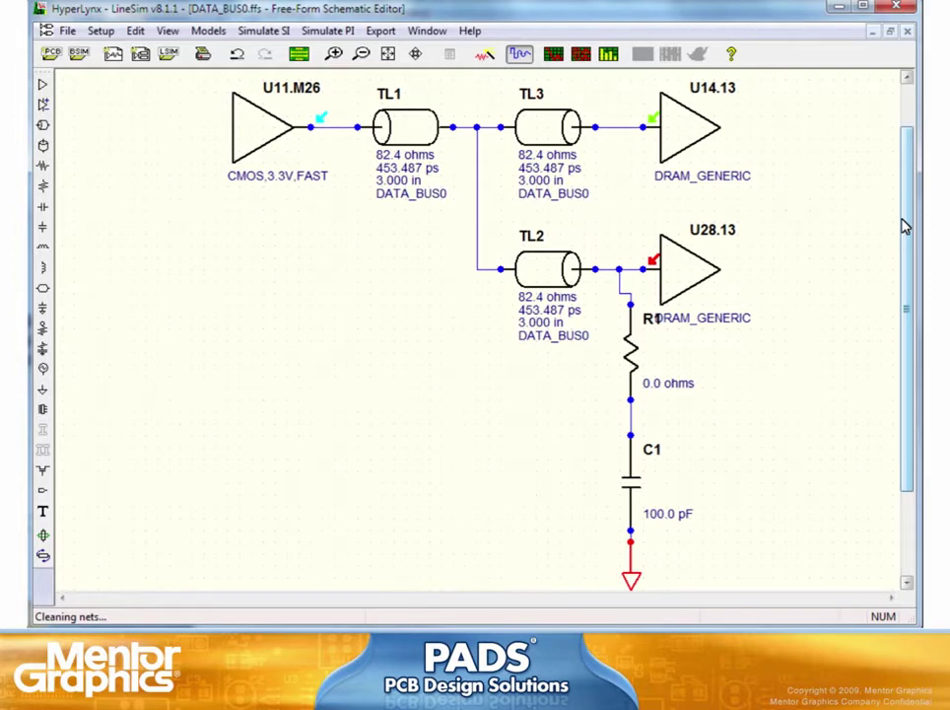
Step: Apply the Terminator Wizard's suggested 75.0 ohms for R1 and 180.0 pF for C1 at 5 Percent tolerance, and align the ground symbol under C1
{"action": "left_click", "coordinate": [483, 55]}
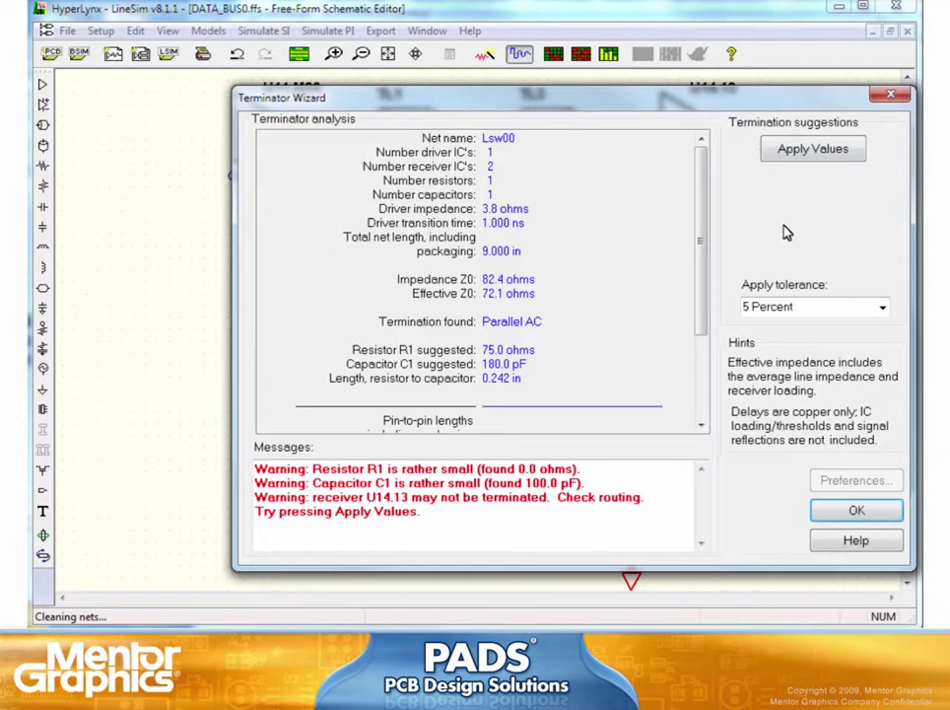
{"action": "left_click", "coordinate": [791, 308]}
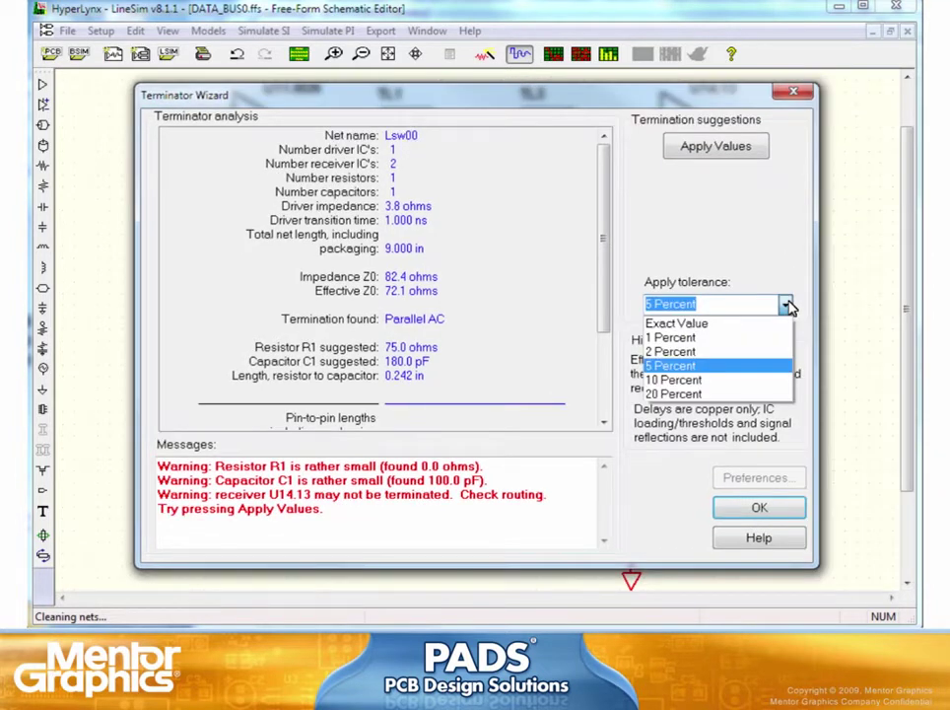
{"action": "left_click", "coordinate": [790, 308]}
{"action": "left_click", "coordinate": [716, 147]}
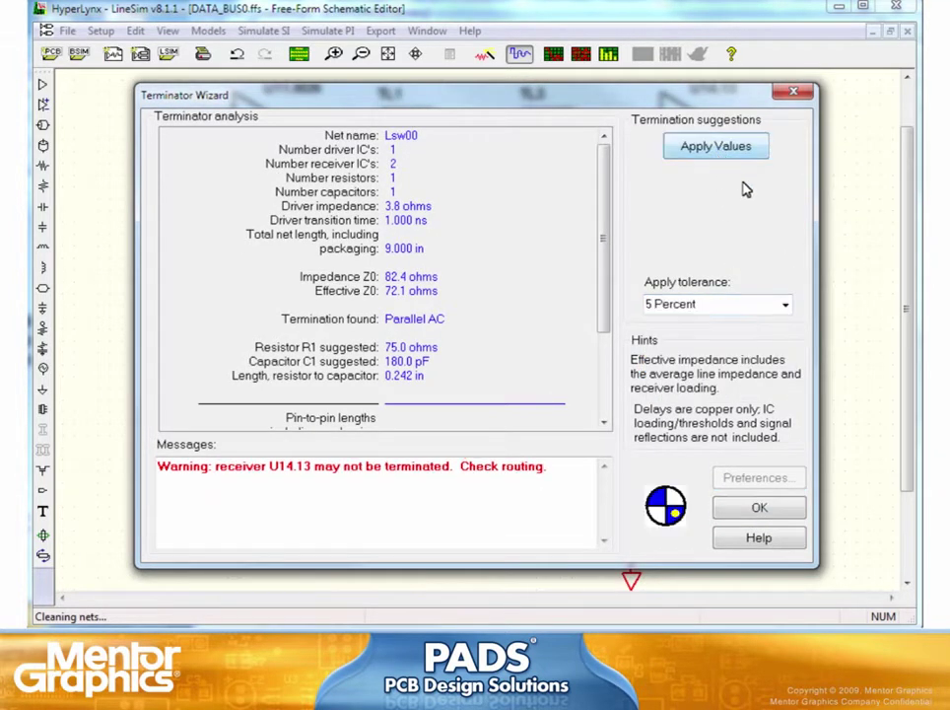
{"action": "left_click", "coordinate": [767, 514]}
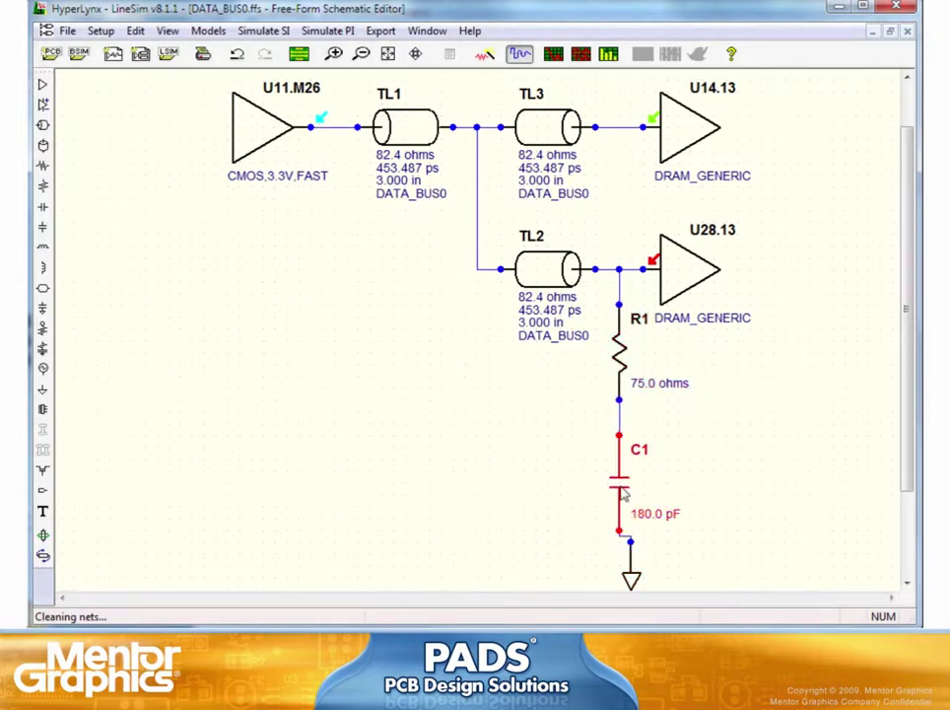
{"action": "left_click_drag", "start_coordinate": [631, 576], "coordinate": [621, 577]}
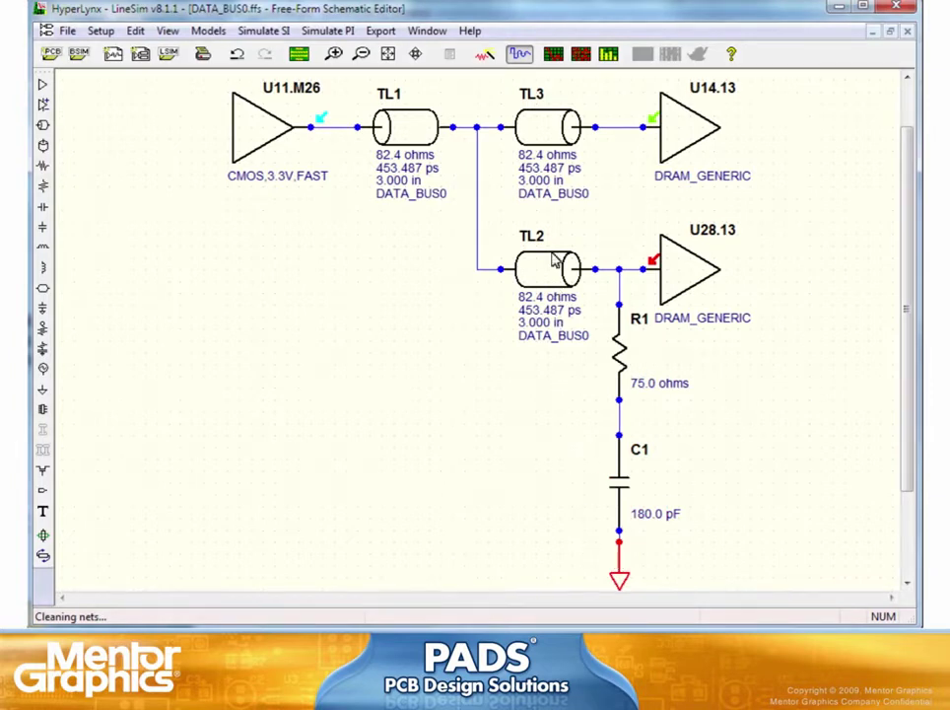
Step: Reopen the oscilloscope and save the unterminated waveforms in HyperLynx .LIS format
{"action": "left_click", "coordinate": [553, 56]}
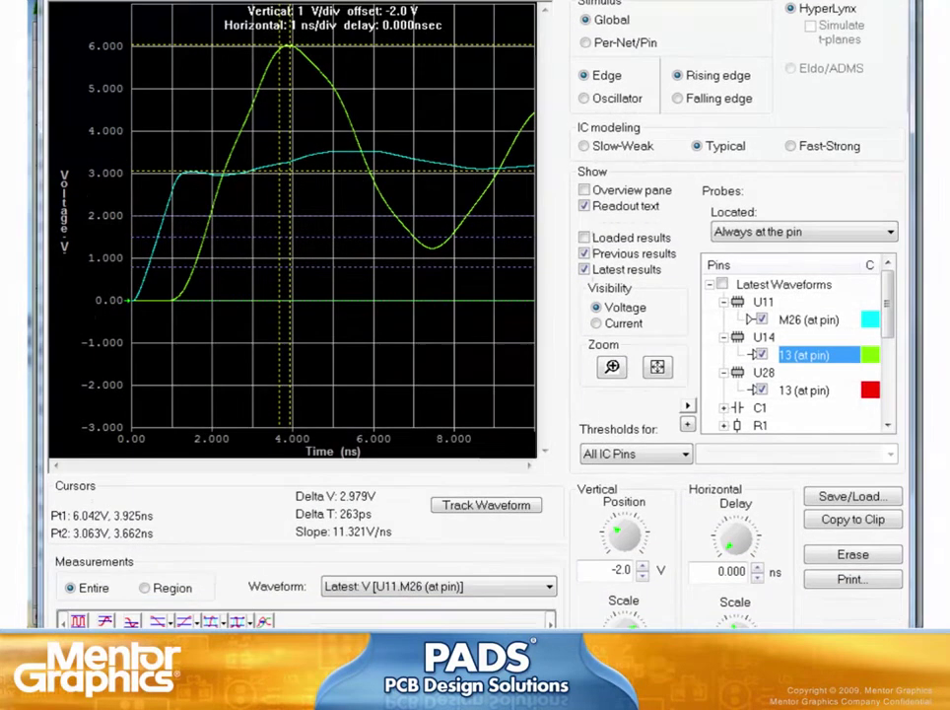
{"action": "left_click", "coordinate": [849, 494]}
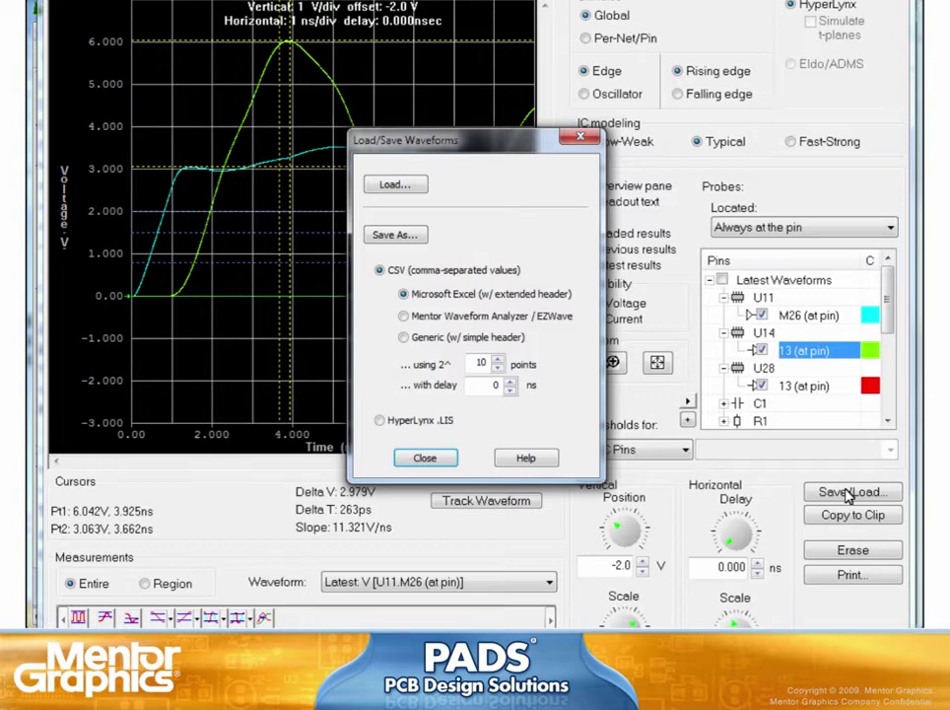
{"action": "left_click", "coordinate": [381, 421]}
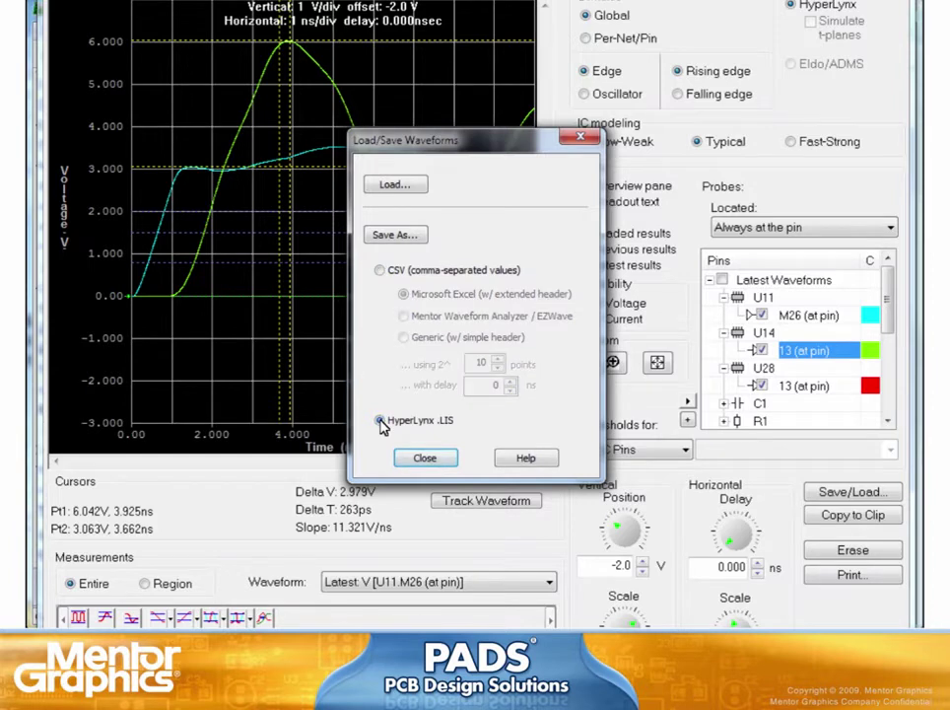
{"action": "left_click", "coordinate": [378, 238]}
{"action": "left_click", "coordinate": [426, 458]}
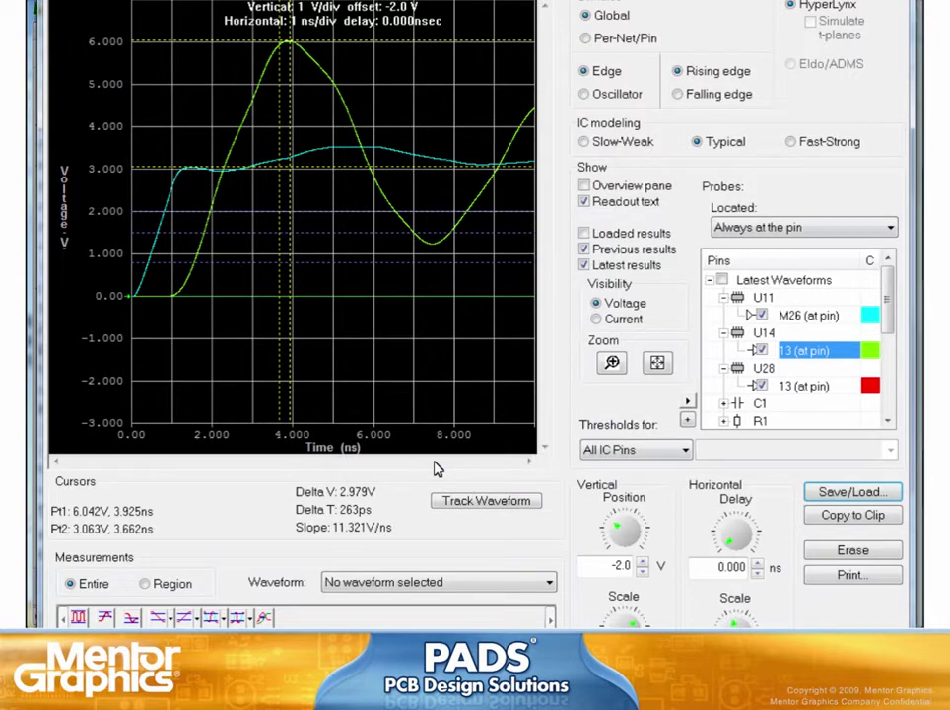
Step: Simulate the terminated net and compare it with the previous results, leaving only the latest waveforms displayed
{"action": "left_click", "coordinate": [584, 250]}
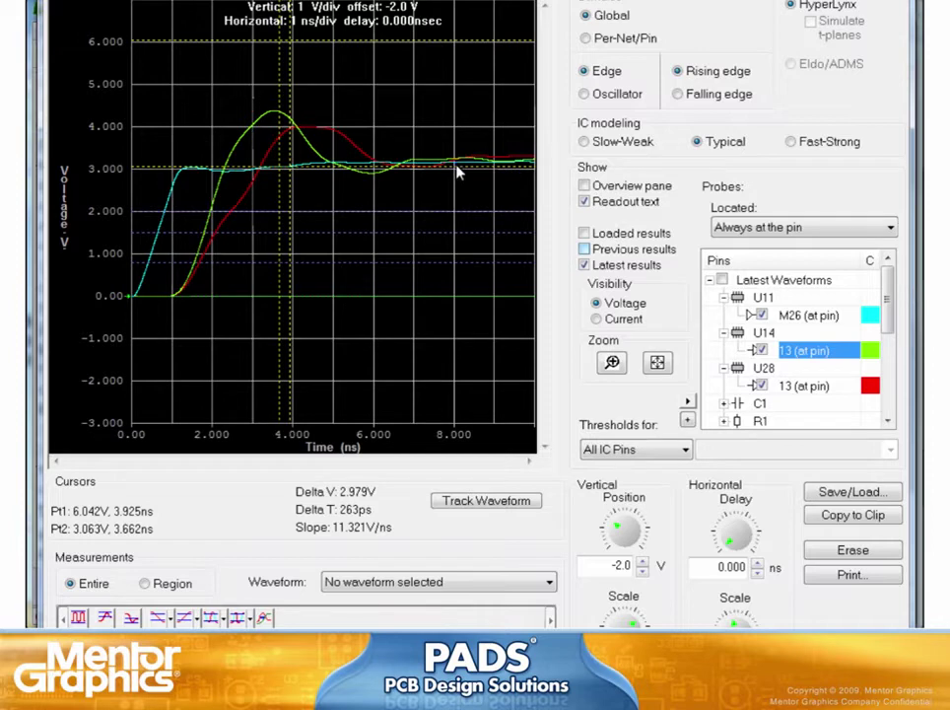
{"action": "left_click", "coordinate": [584, 249]}
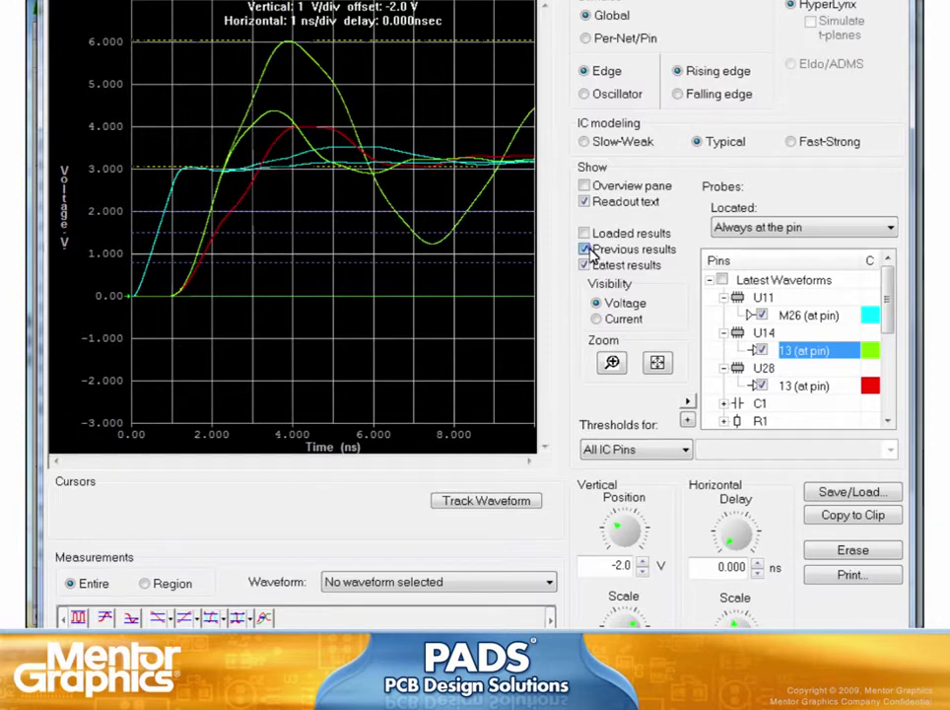
{"action": "left_click", "coordinate": [584, 250]}
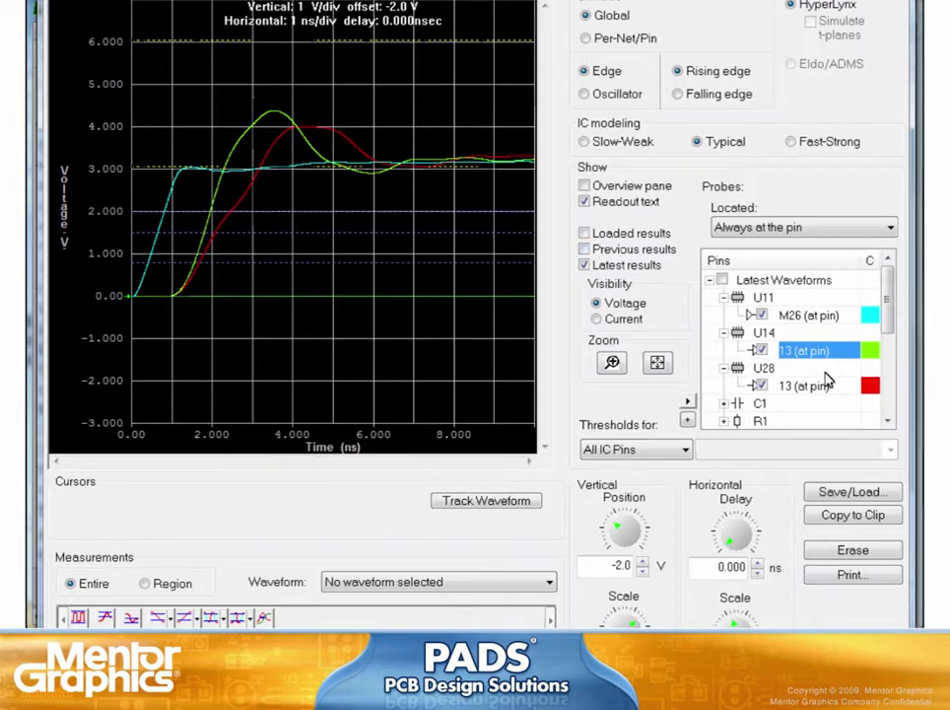
Step: Save the terminated waveforms in HyperLynx .LIS format as Terminatd.lis in PADSDemonstrationfiles, and close the oscilloscope
{"action": "left_click", "coordinate": [846, 492]}
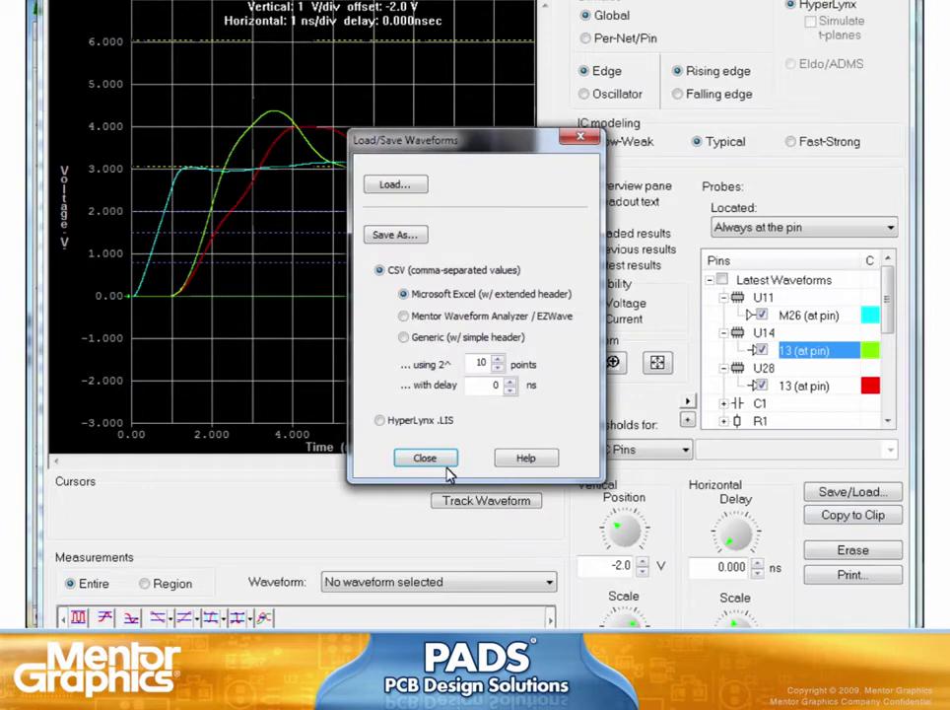
{"action": "left_click", "coordinate": [380, 421]}
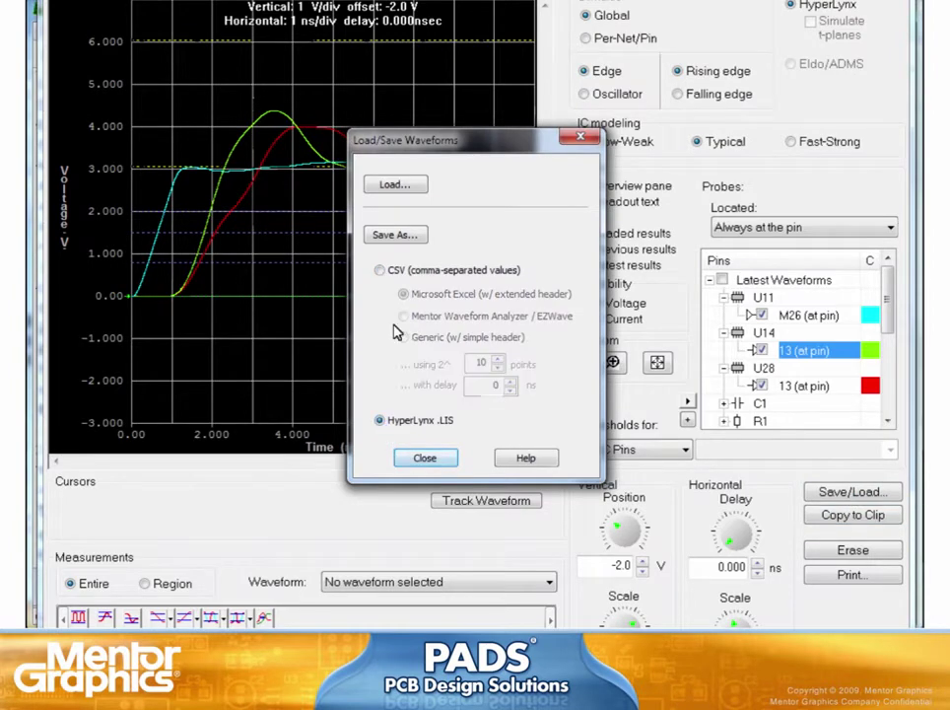
{"action": "left_click", "coordinate": [395, 235]}
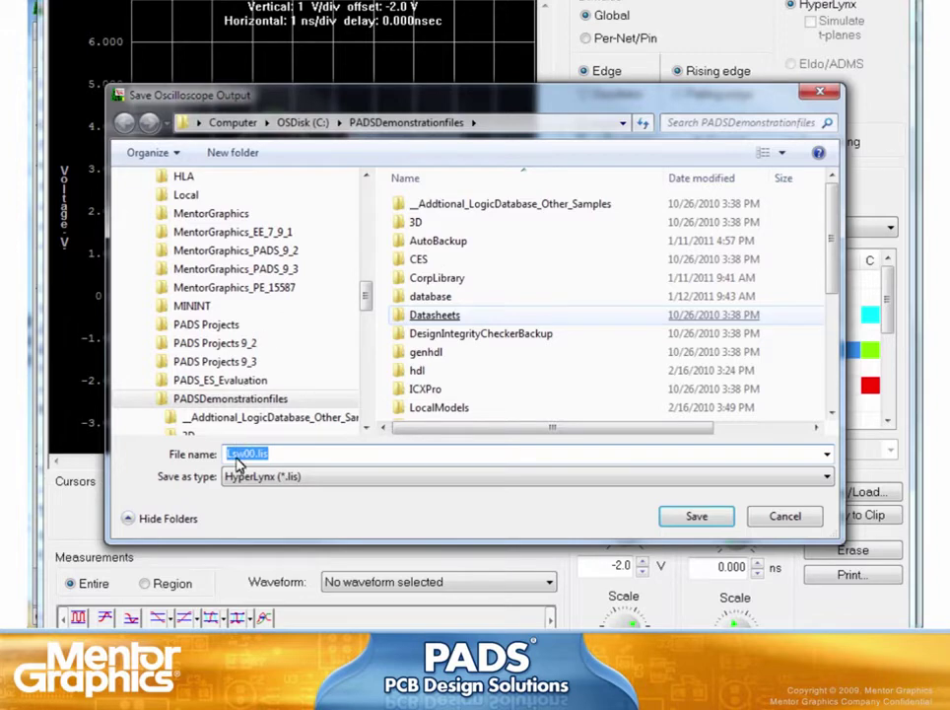
{"action": "type", "text": "Termin"}
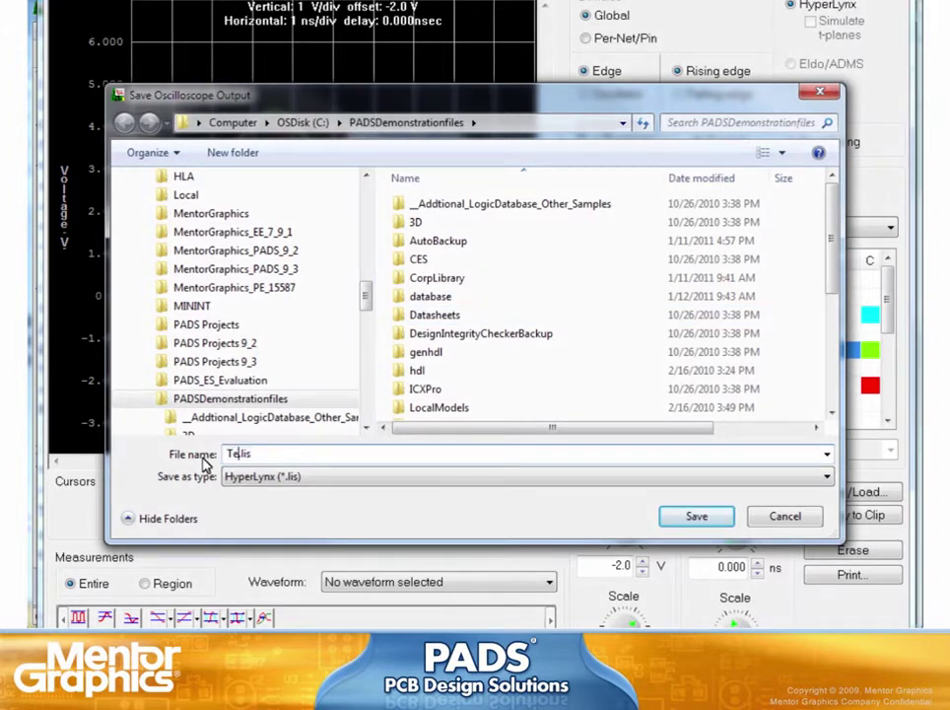
{"action": "type", "text": "ate"}
{"action": "key", "text": "BackSpace"}
{"action": "type", "text": "d"}
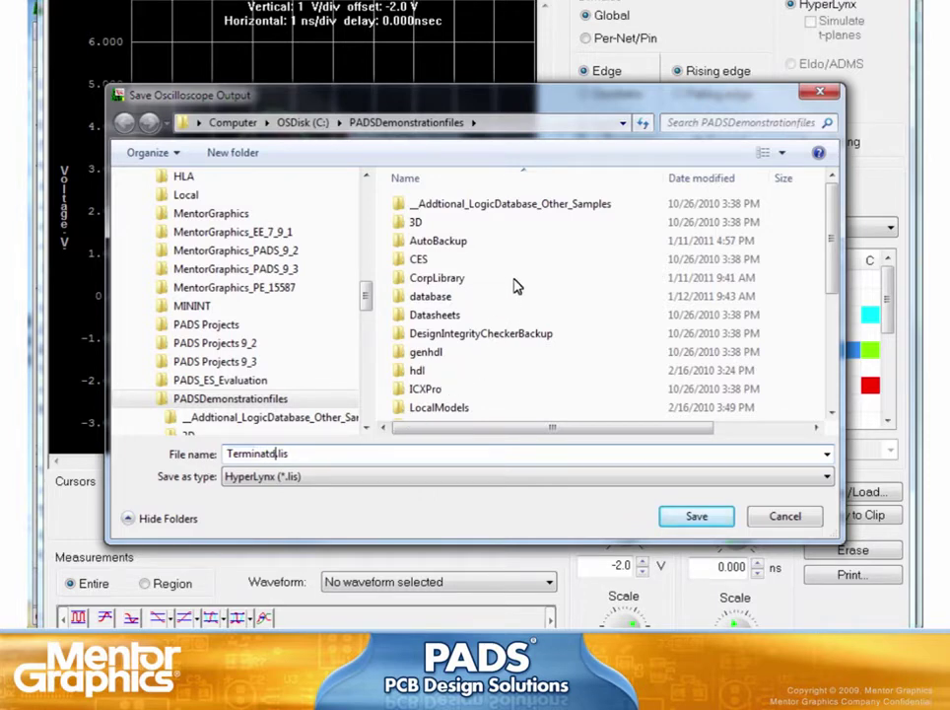
{"action": "left_click", "coordinate": [538, 127]}
{"action": "left_click", "coordinate": [712, 519]}
{"action": "left_click", "coordinate": [558, 354]}
{"action": "left_click", "coordinate": [566, 139]}
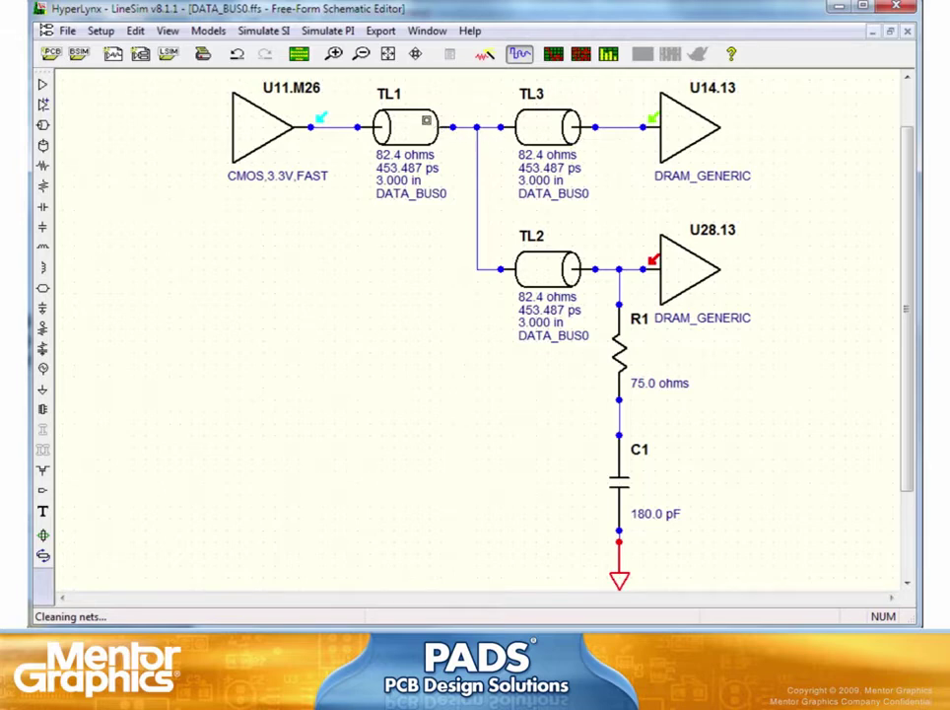
Step: Open transmission line TL1's values for editing and review its board stackup layer choices and trace properties
{"action": "right_click", "coordinate": [425, 112]}
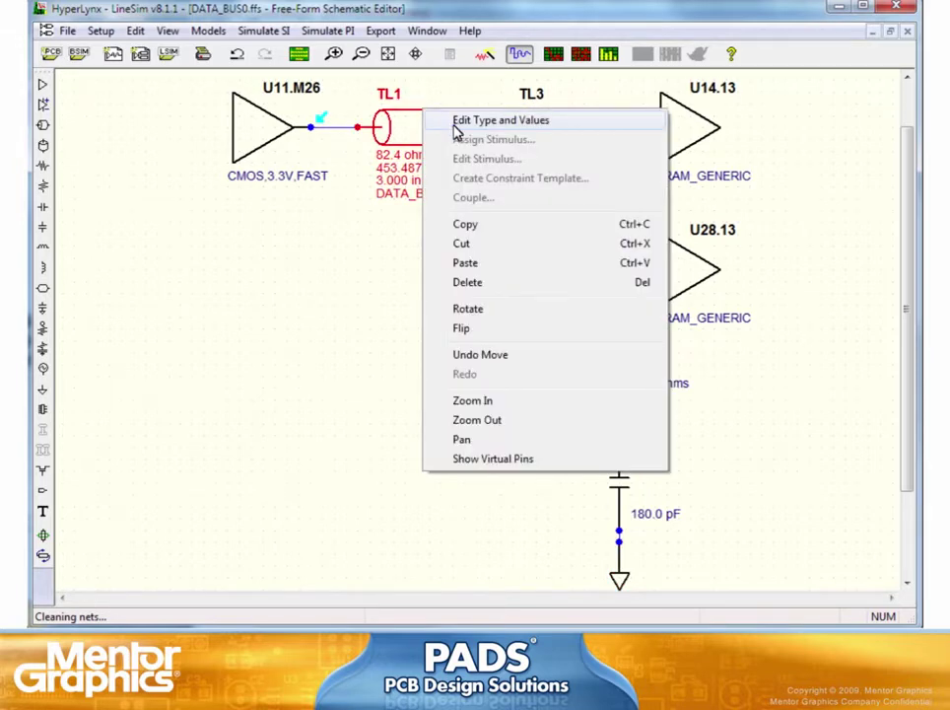
{"action": "left_click", "coordinate": [454, 122]}
{"action": "left_click", "coordinate": [183, 41]}
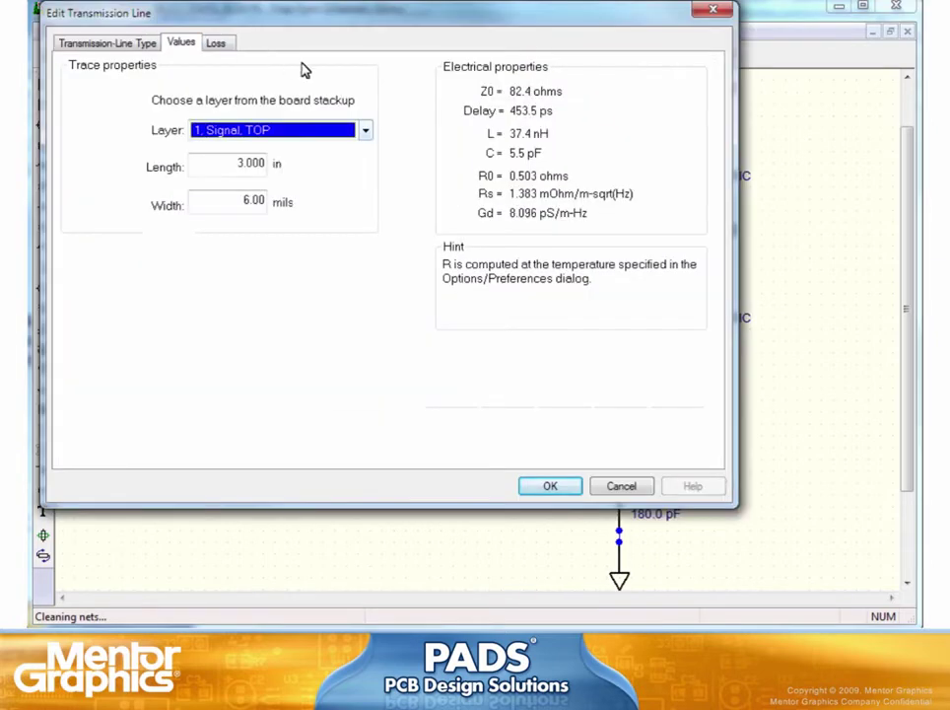
{"action": "left_click", "coordinate": [364, 130]}
{"action": "left_click", "coordinate": [364, 130]}
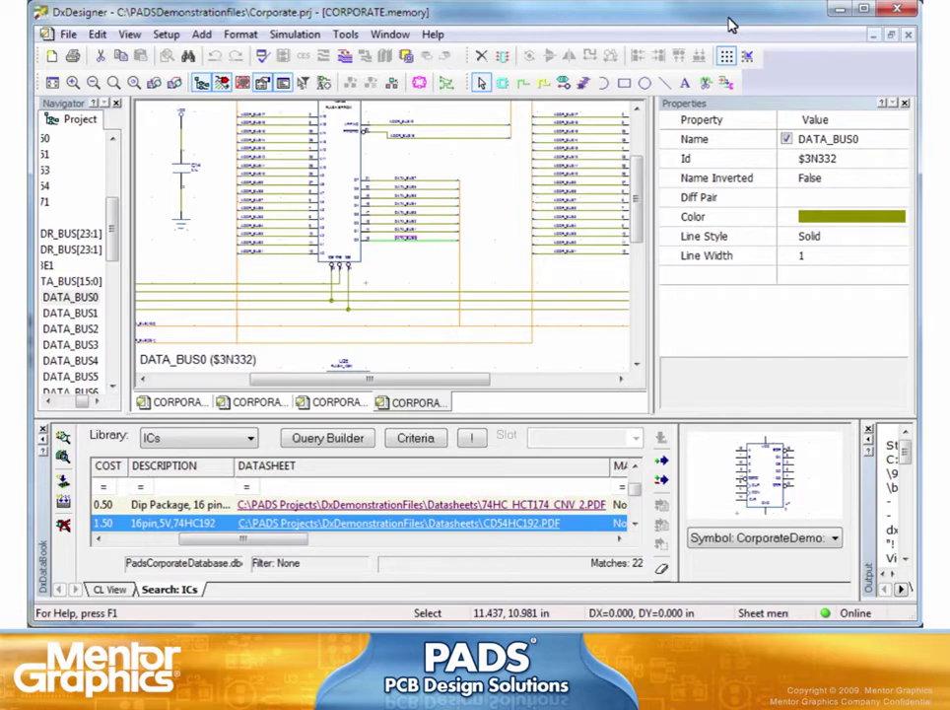
Step: Switch to DxDesigner, select the DATA_BUS0 net on the memory sheet and toggle the Properties display
{"action": "left_click", "coordinate": [429, 248]}
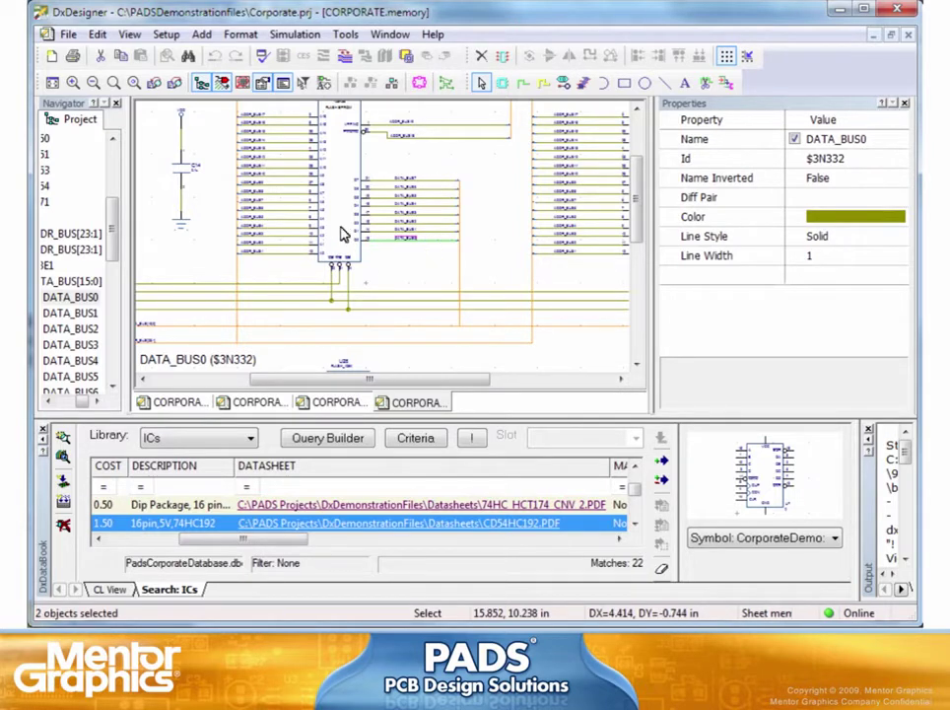
{"action": "left_click", "coordinate": [261, 85]}
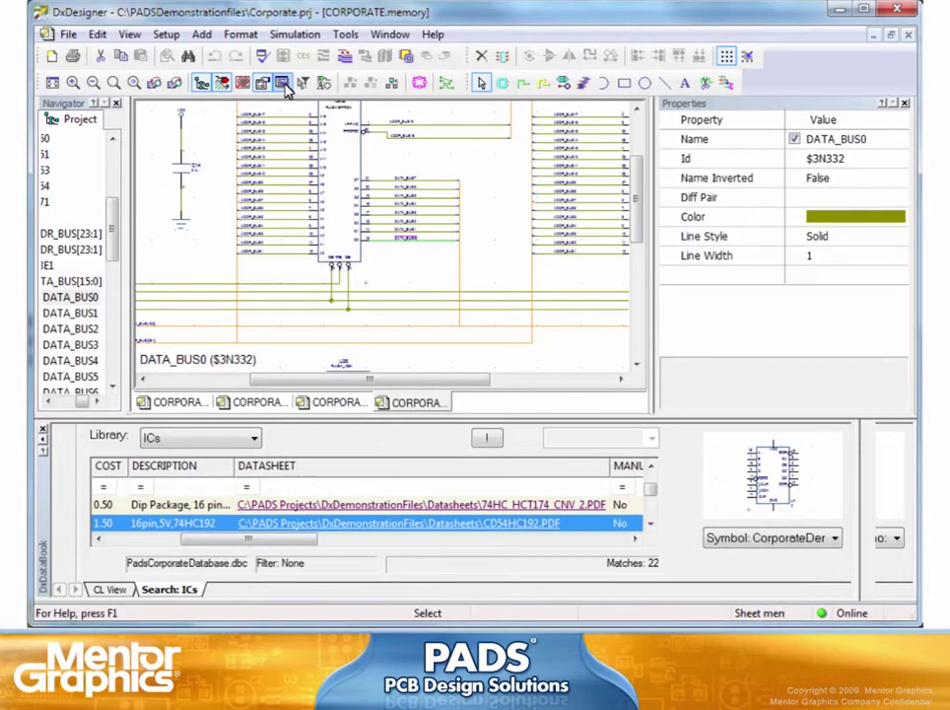
{"action": "left_click", "coordinate": [262, 85]}
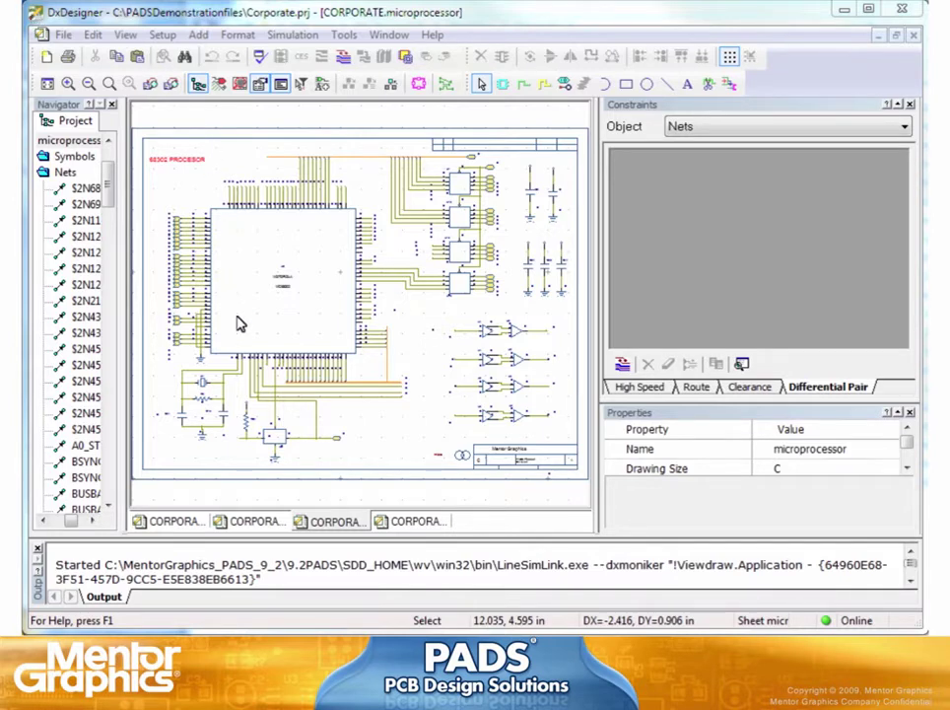
Step: On the microprocessor sheet, inspect the constraints of crystal net $2N68 and the differential pair constraints of nets DIFF1 and DIFF2
{"action": "left_click_drag", "start_coordinate": [244, 387], "coordinate": [289, 323]}
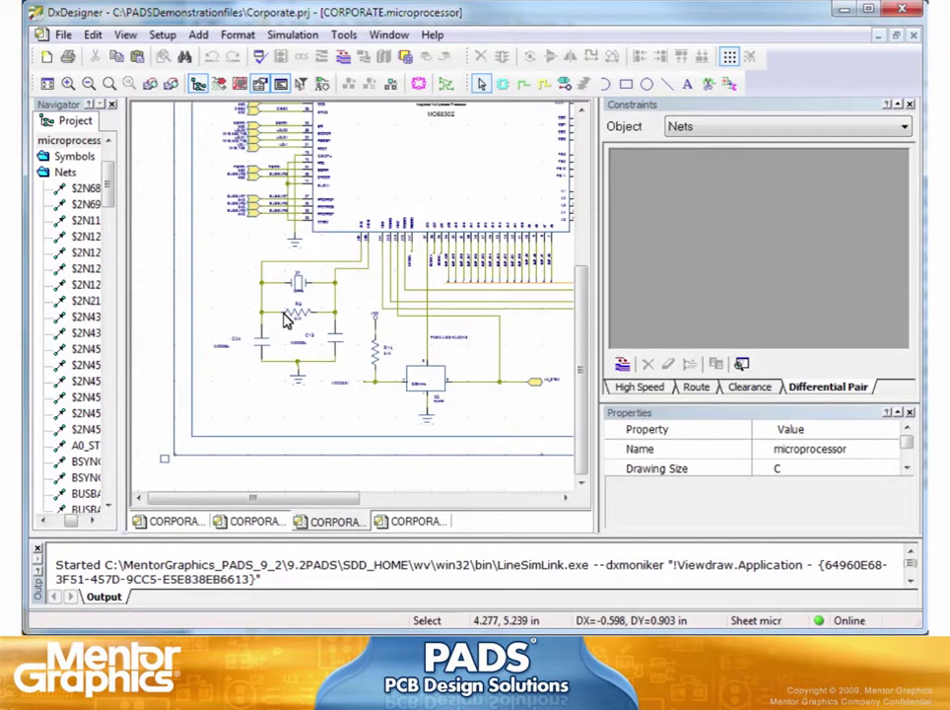
{"action": "left_click", "coordinate": [332, 271]}
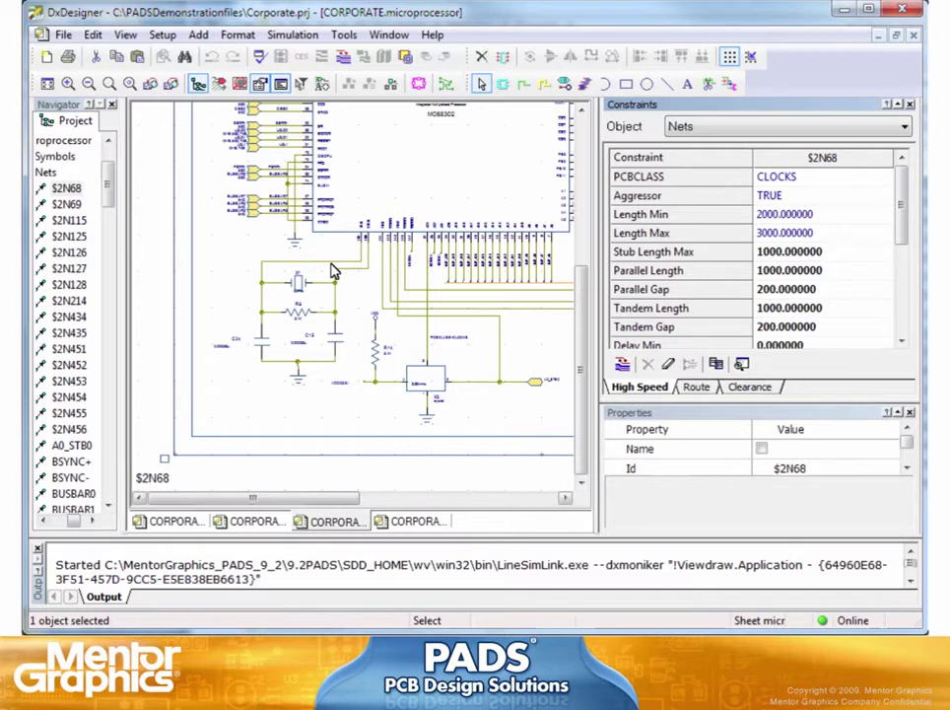
{"action": "left_click", "coordinate": [483, 498]}
{"action": "left_click_drag", "start_coordinate": [471, 232], "coordinate": [501, 165]}
{"action": "left_click", "coordinate": [264, 212]}
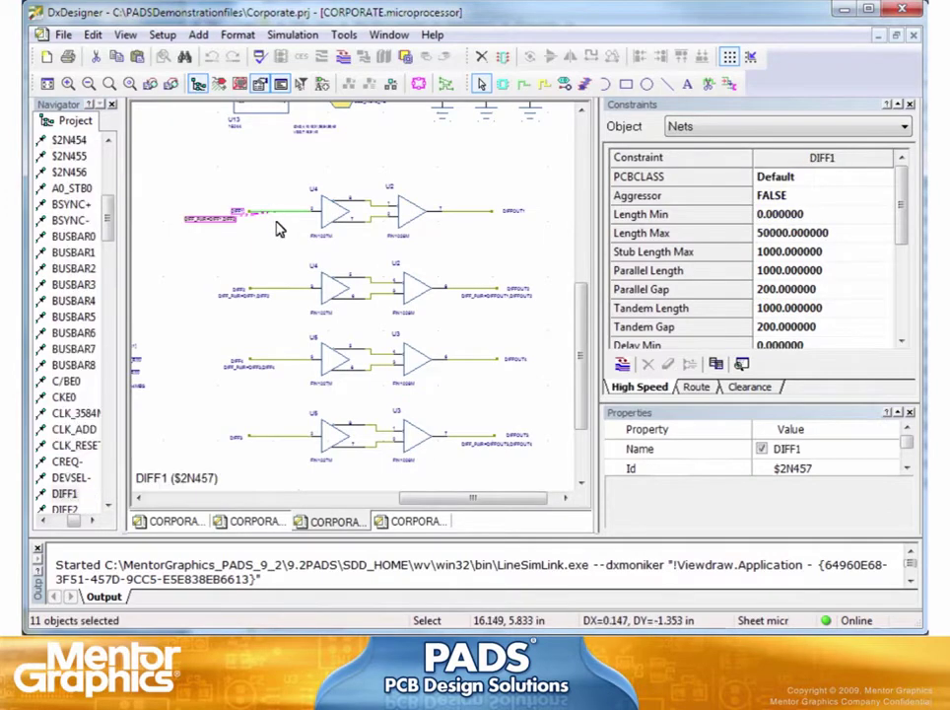
{"action": "left_click", "coordinate": [281, 296]}
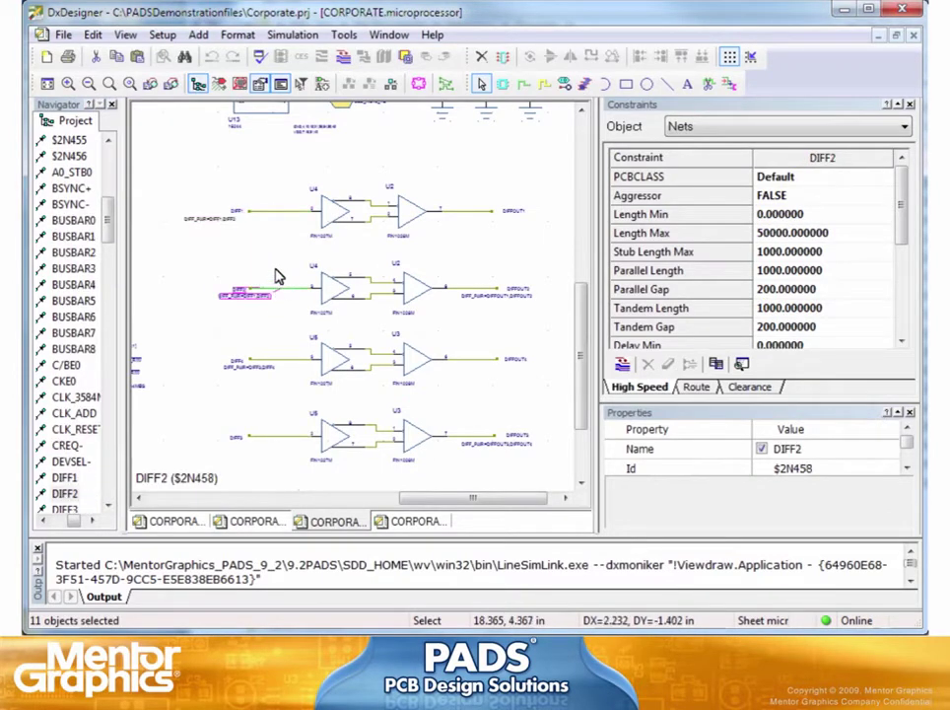
{"action": "left_click", "coordinate": [277, 217], "text": "ctrl"}
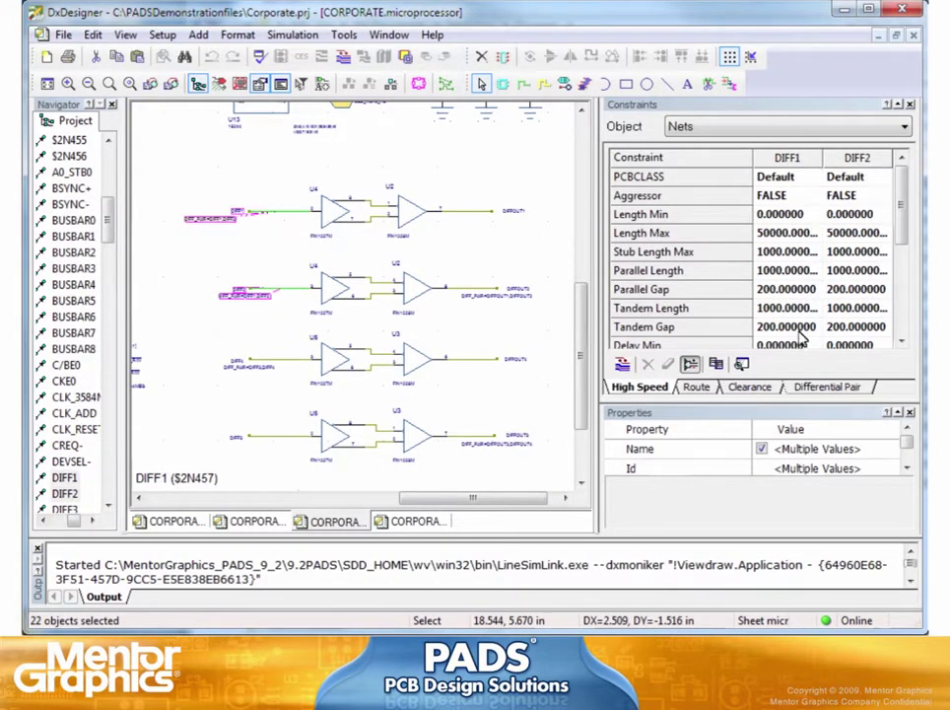
{"action": "left_click", "coordinate": [819, 391]}
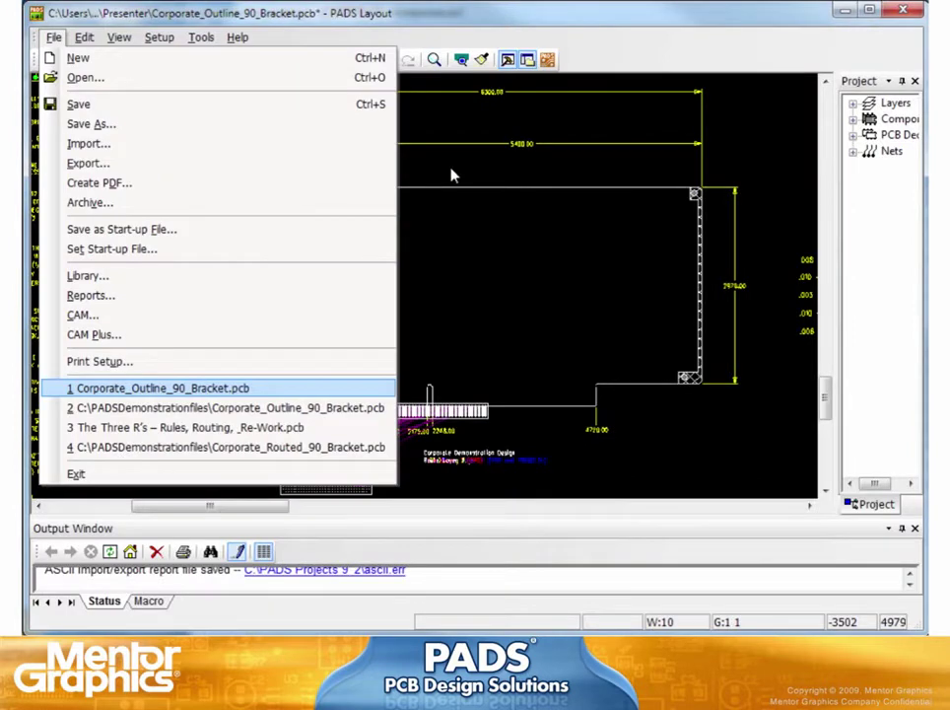
Step: Reopen Corporate_Outline_90_Bracket.pcb in PADS Layout and check its net rules and differential pairs
{"action": "left_click", "coordinate": [177, 390]}
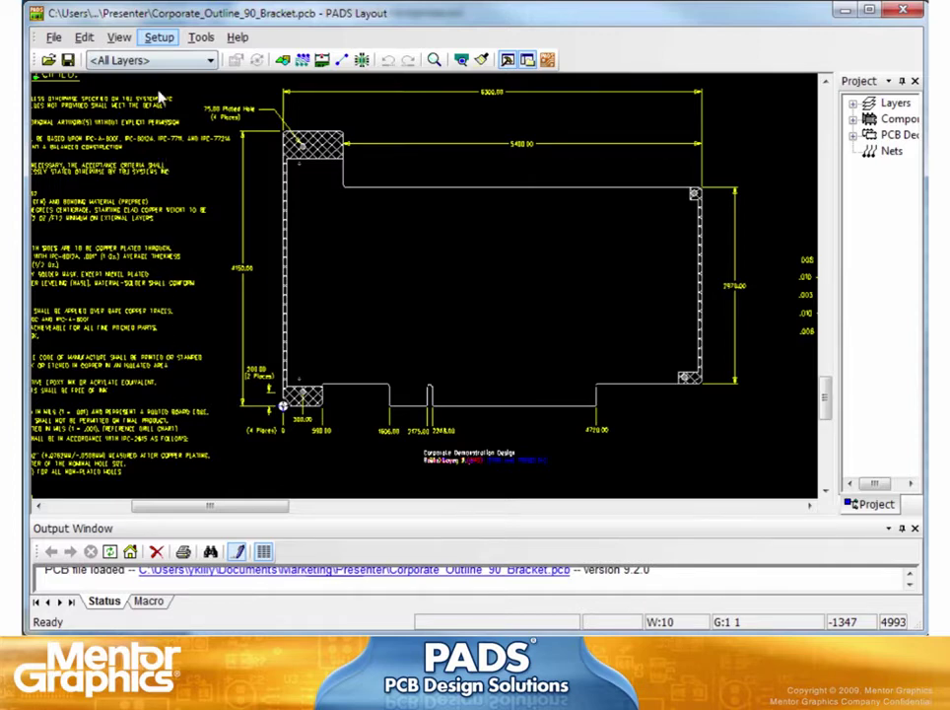
{"action": "left_click", "coordinate": [159, 39]}
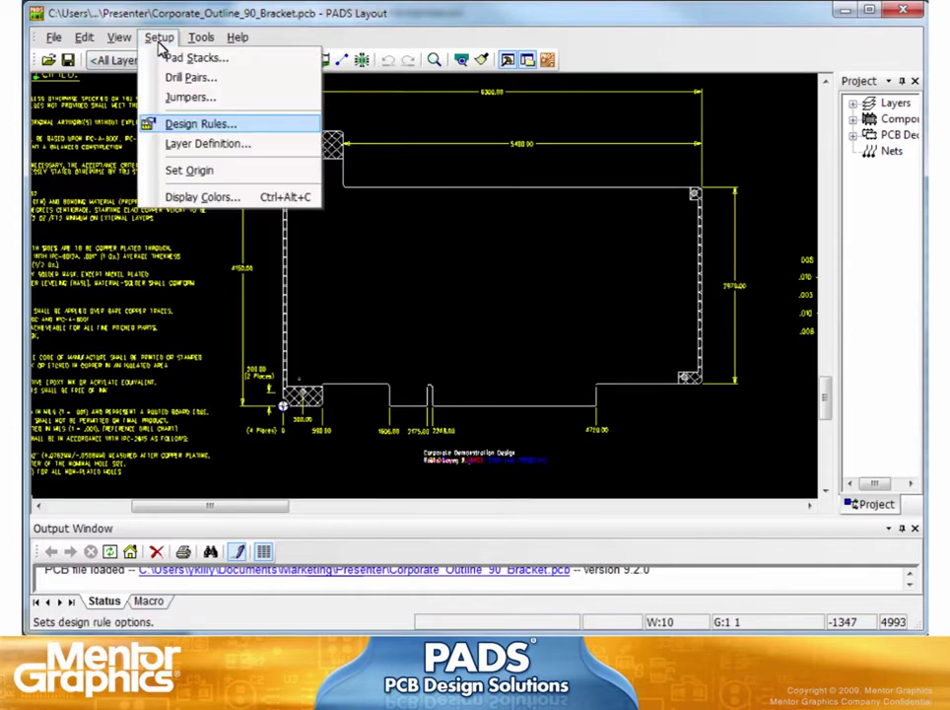
{"action": "left_click", "coordinate": [198, 123]}
{"action": "left_click", "coordinate": [382, 184]}
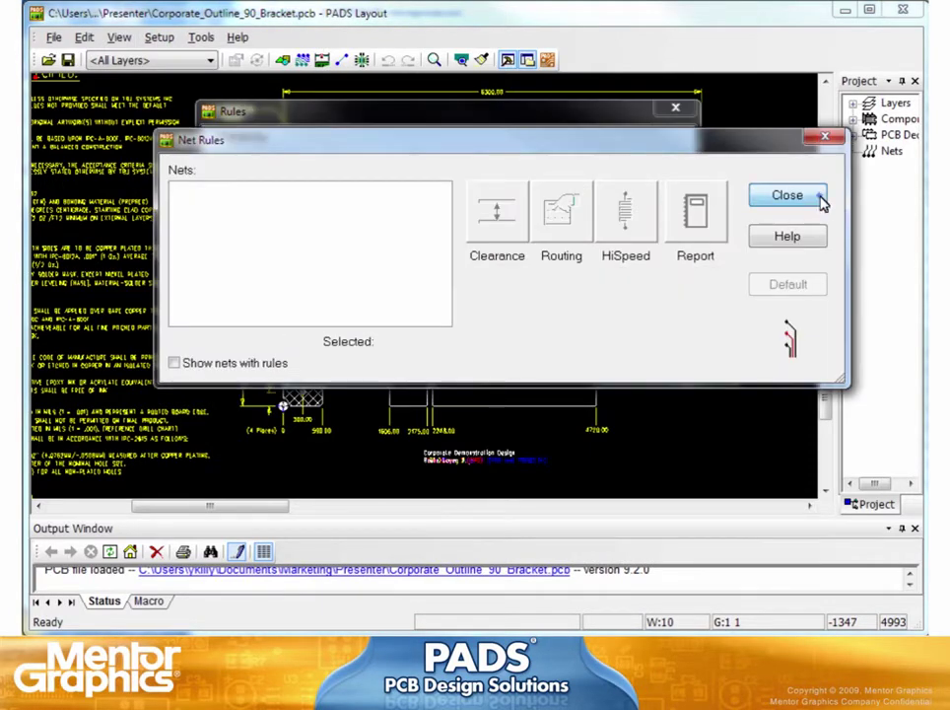
{"action": "left_click", "coordinate": [818, 196]}
{"action": "left_click", "coordinate": [381, 280]}
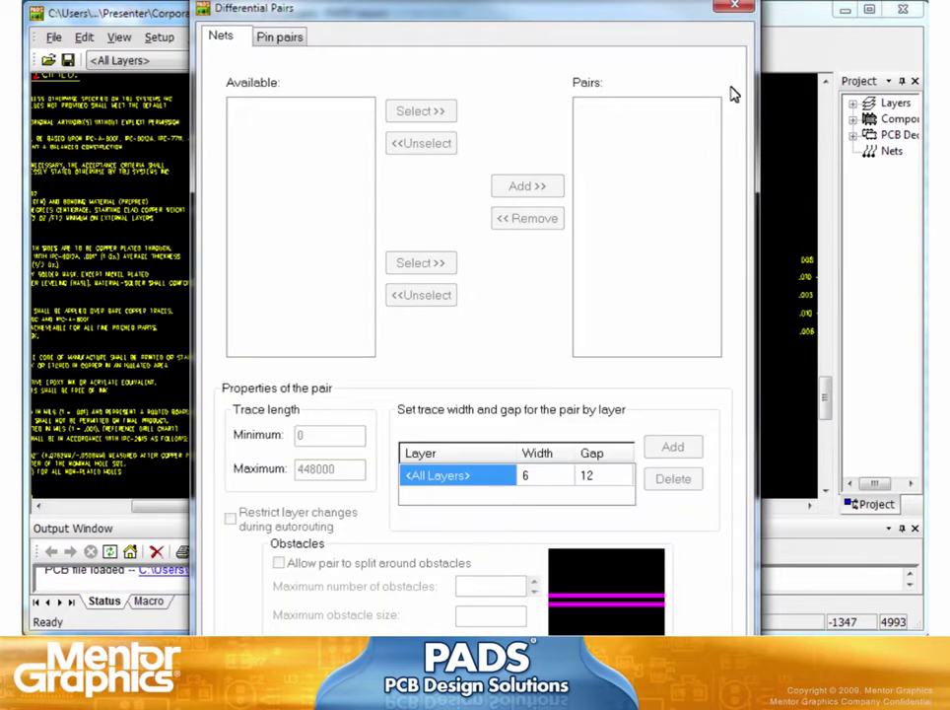
{"action": "left_click", "coordinate": [735, 10]}
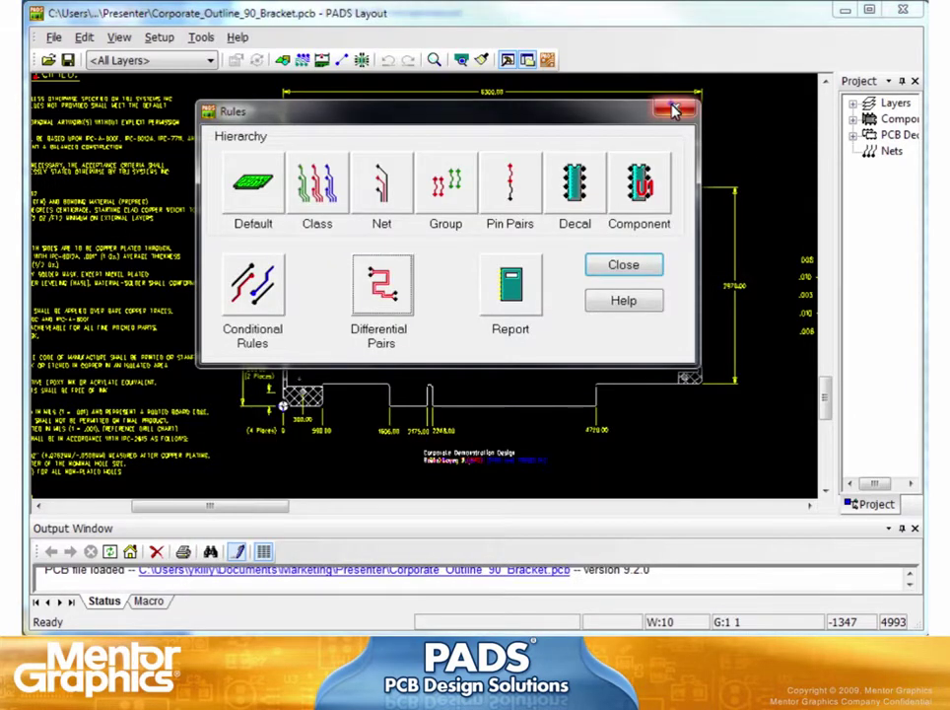
{"action": "left_click", "coordinate": [670, 110]}
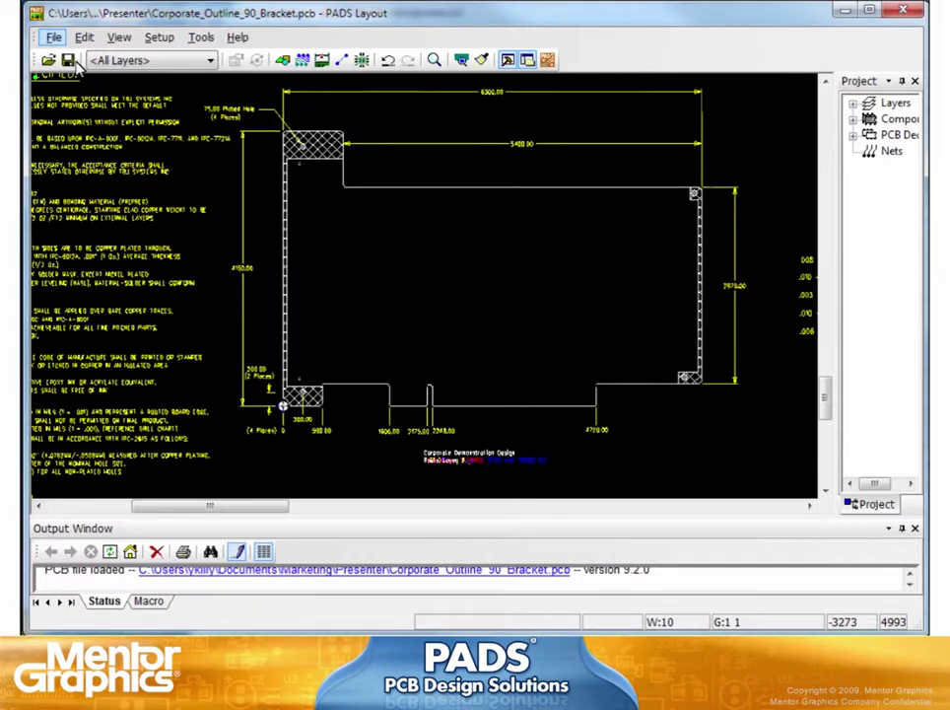
Step: Import CORPORATE.asc into the board outline design
{"action": "left_click", "coordinate": [50, 38]}
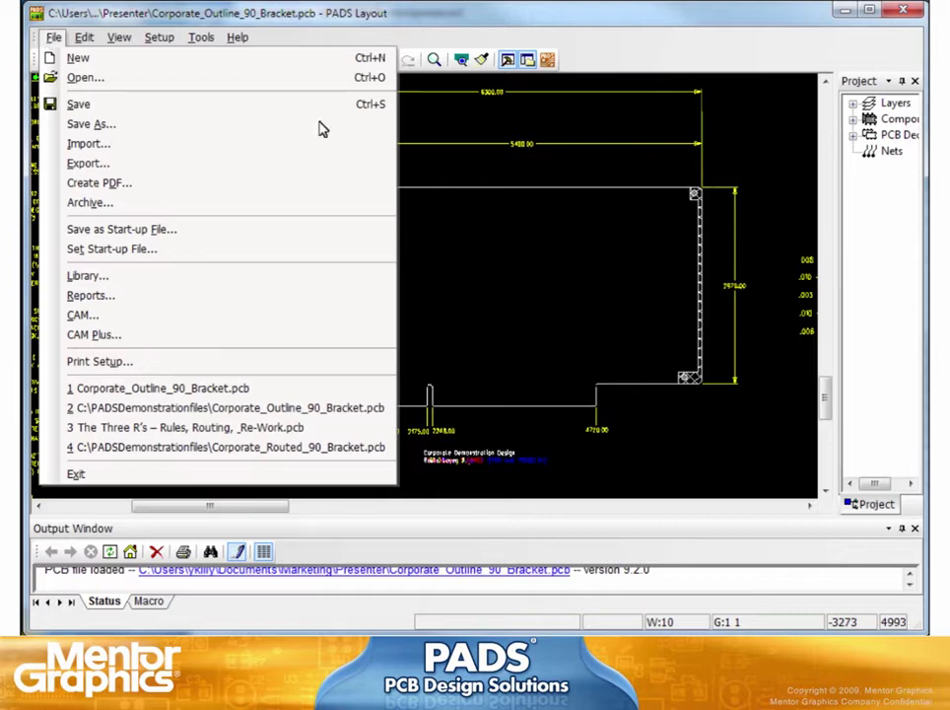
{"action": "key", "text": "i"}
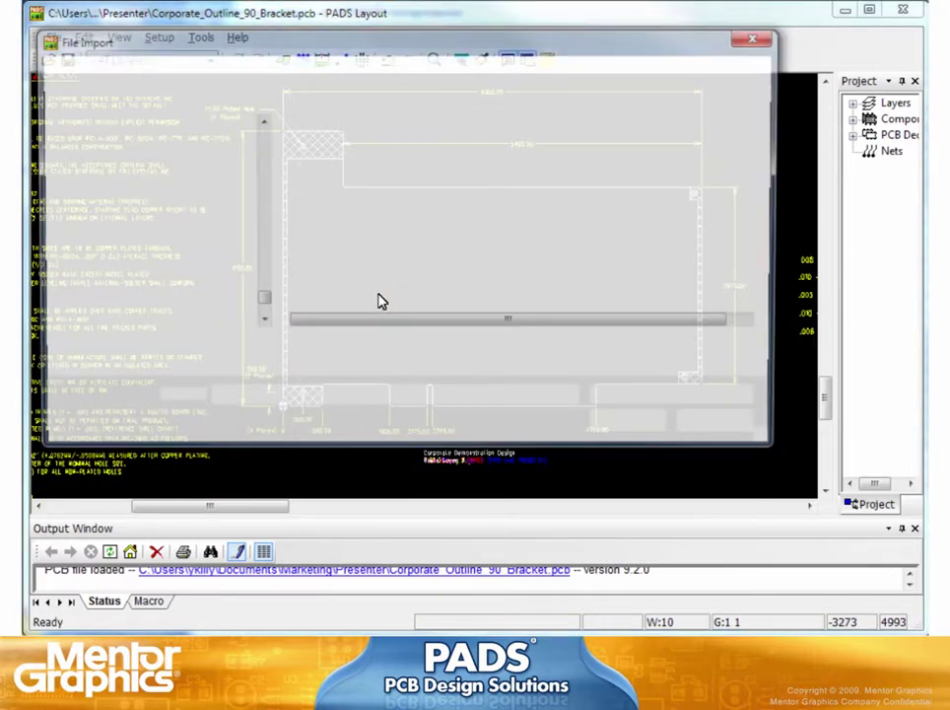
{"action": "double_click", "coordinate": [347, 284]}
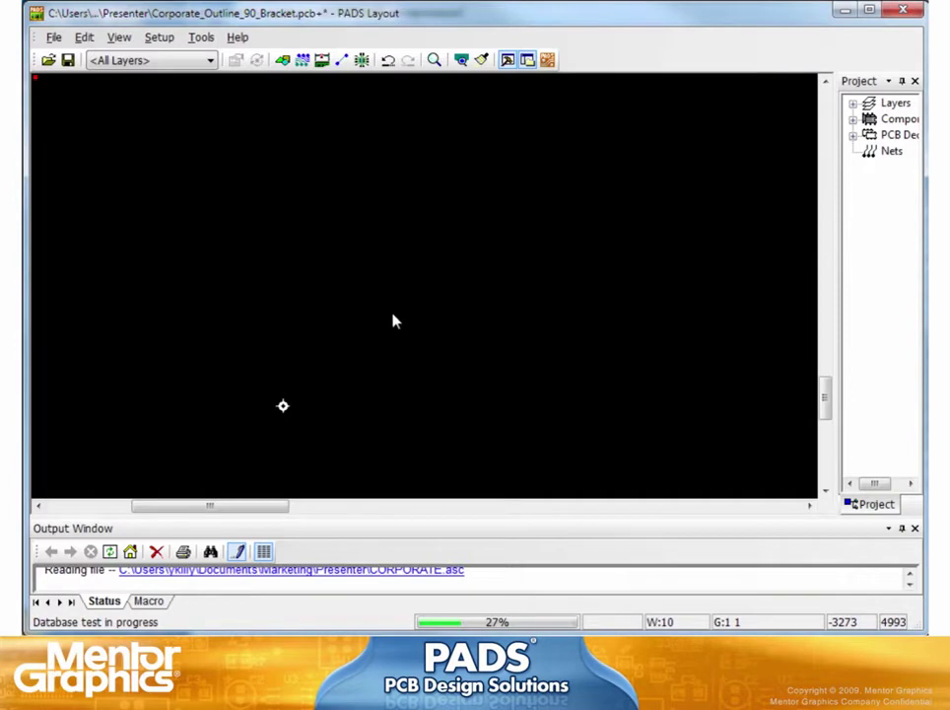
{"action": "left_click", "coordinate": [657, 378]}
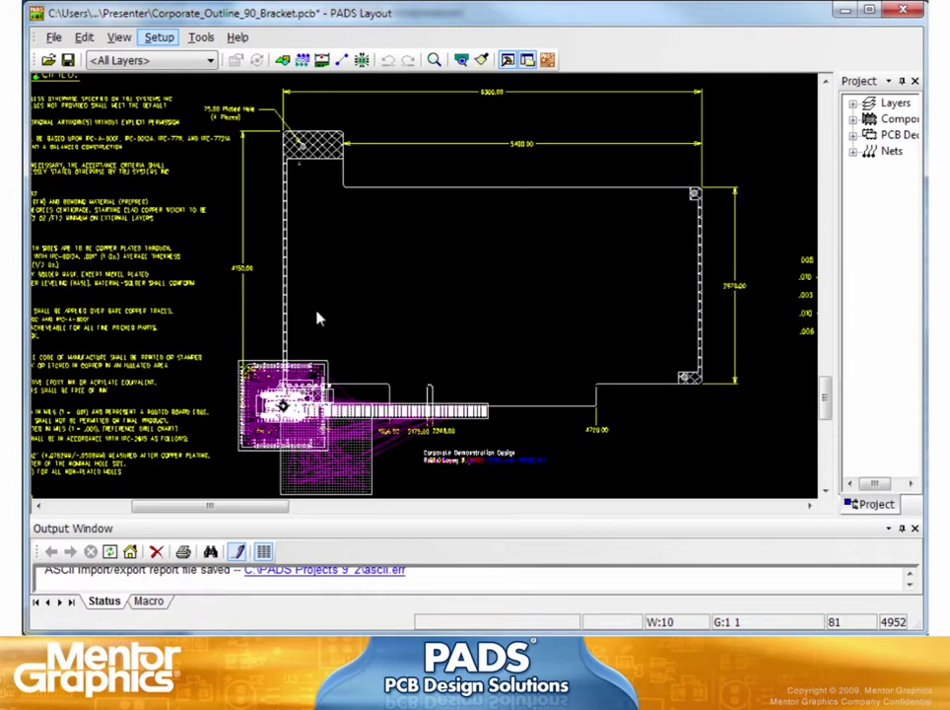
Step: Review the default clearance and trace width rules in the design rules, and close them without changes
{"action": "left_click", "coordinate": [159, 39]}
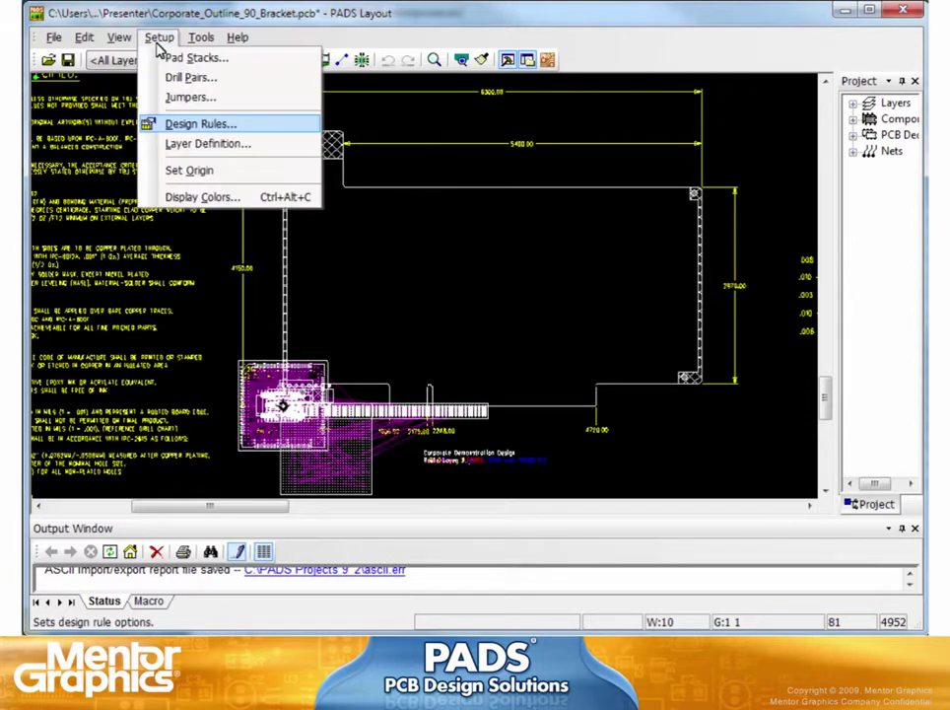
{"action": "left_click", "coordinate": [193, 124]}
{"action": "left_click", "coordinate": [240, 197]}
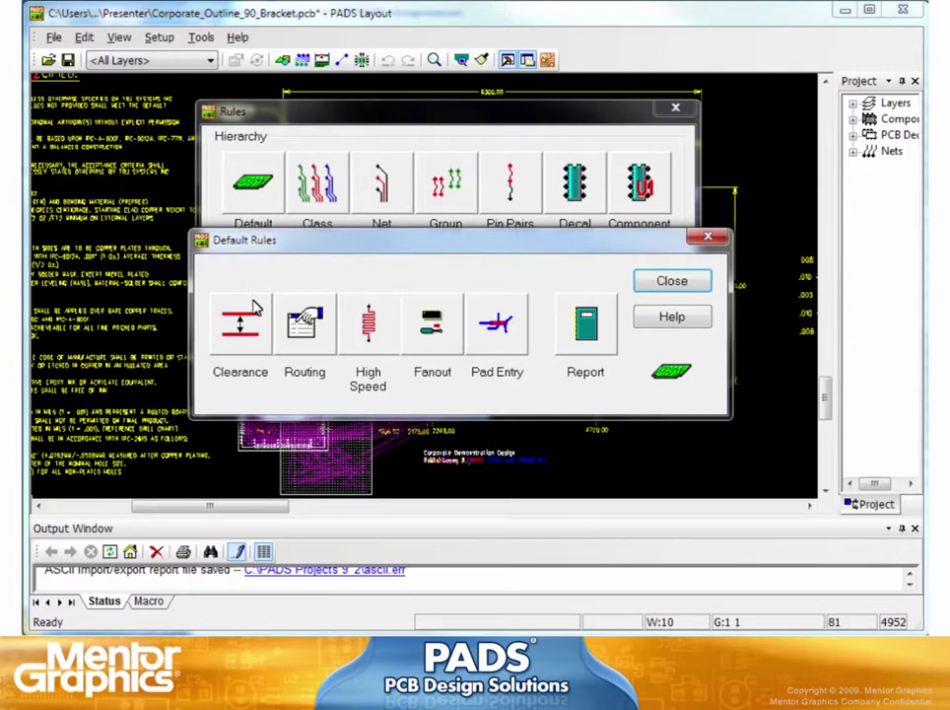
{"action": "left_click", "coordinate": [247, 314]}
{"action": "left_click_drag", "start_coordinate": [418, 225], "coordinate": [431, 123]}
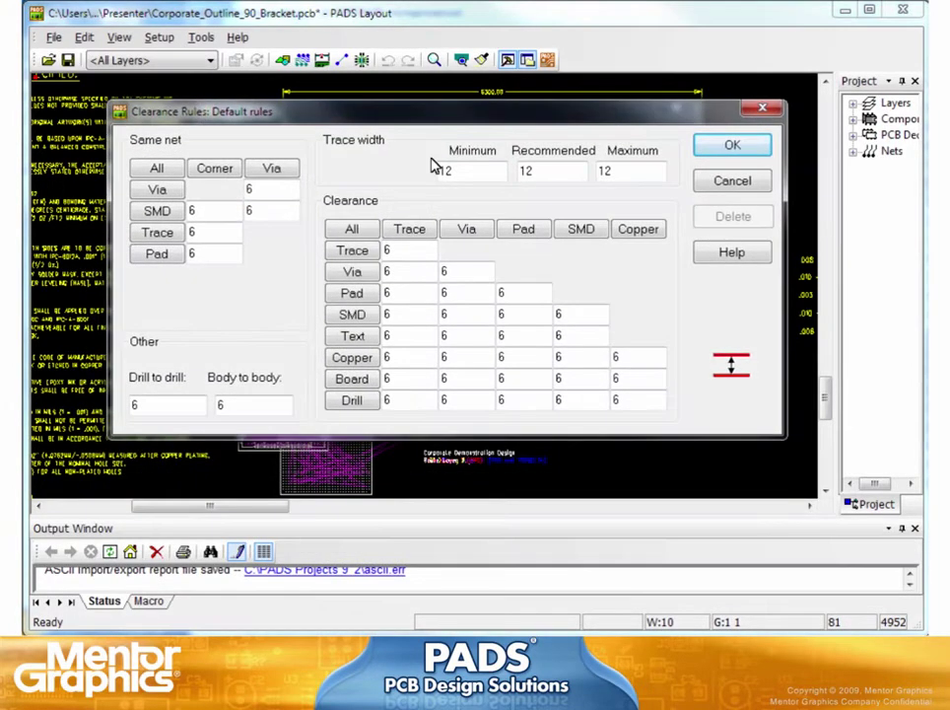
{"action": "left_click", "coordinate": [766, 108]}
{"action": "left_click", "coordinate": [715, 239]}
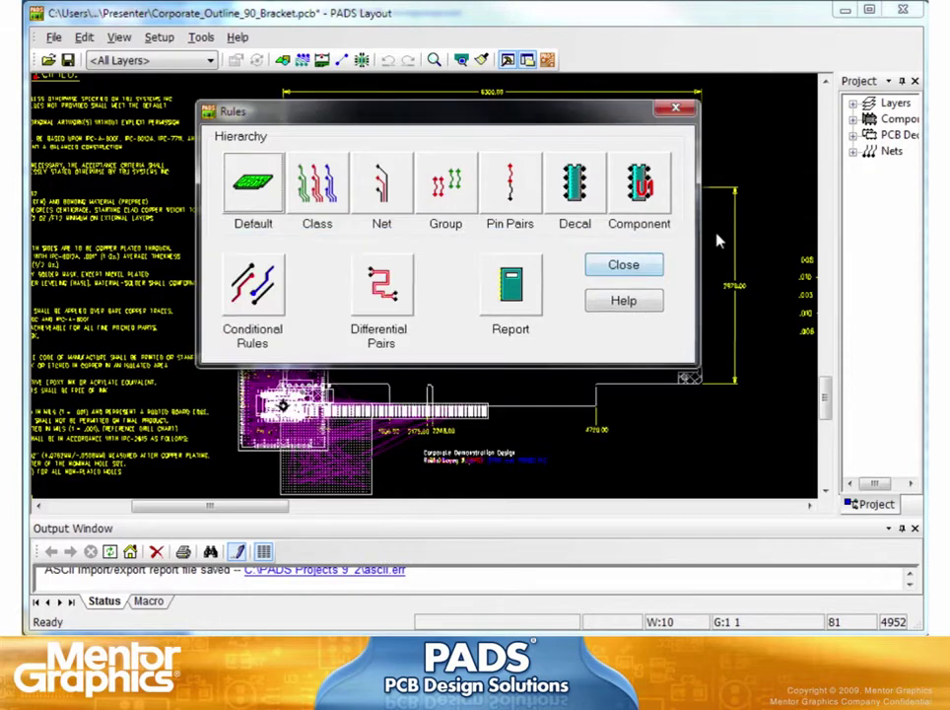
Step: Inspect the differential pair properties of BSYNC-/BSYNC+ and DIFF2/DIFF1
{"action": "left_click", "coordinate": [408, 268]}
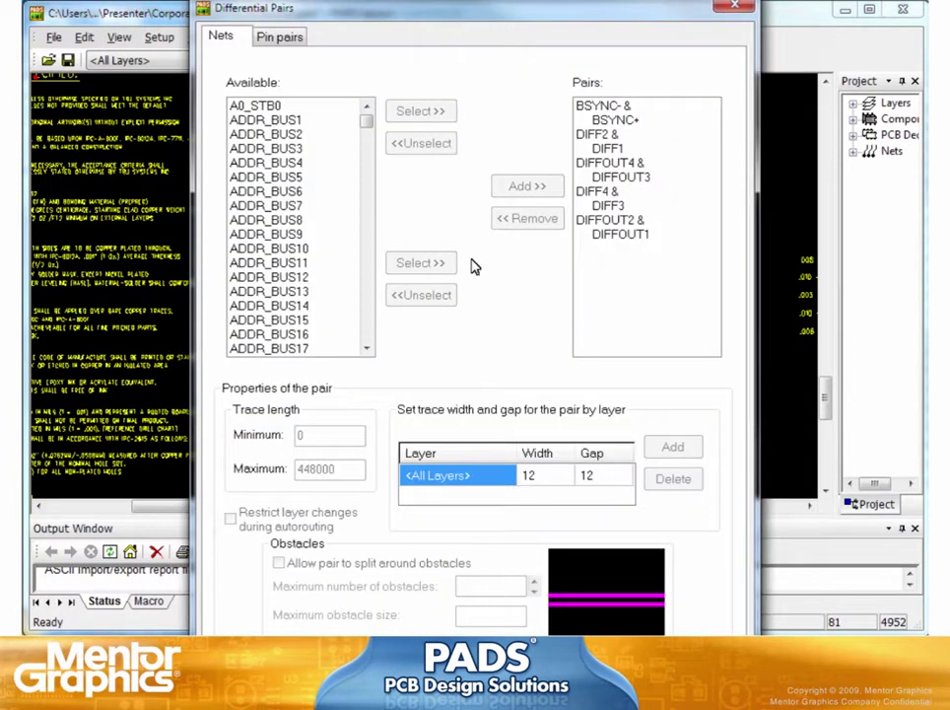
{"action": "left_click", "coordinate": [615, 115]}
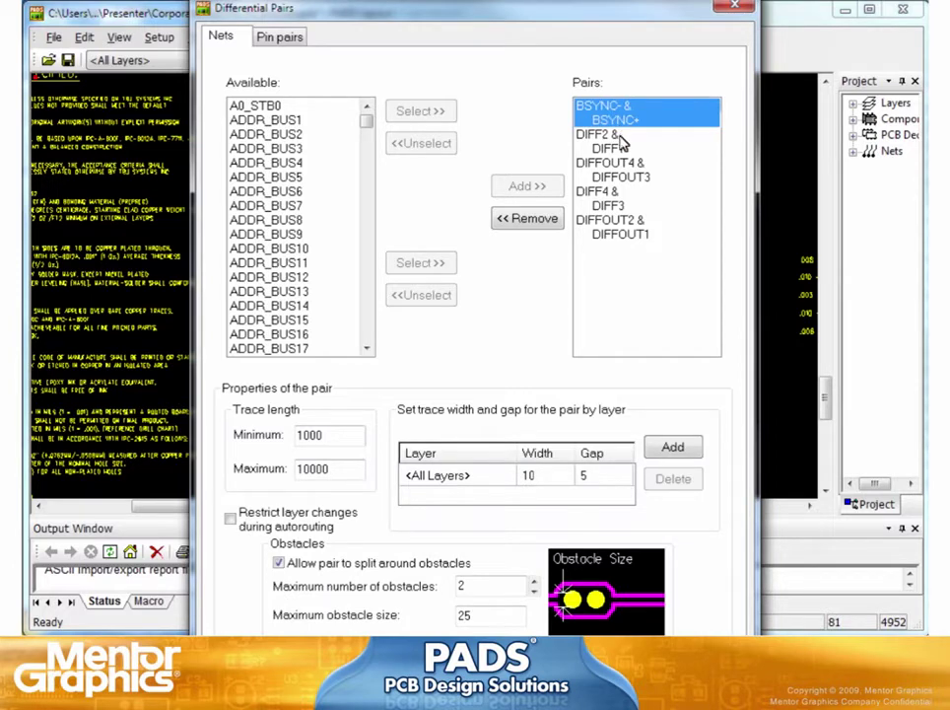
{"action": "left_click", "coordinate": [624, 146]}
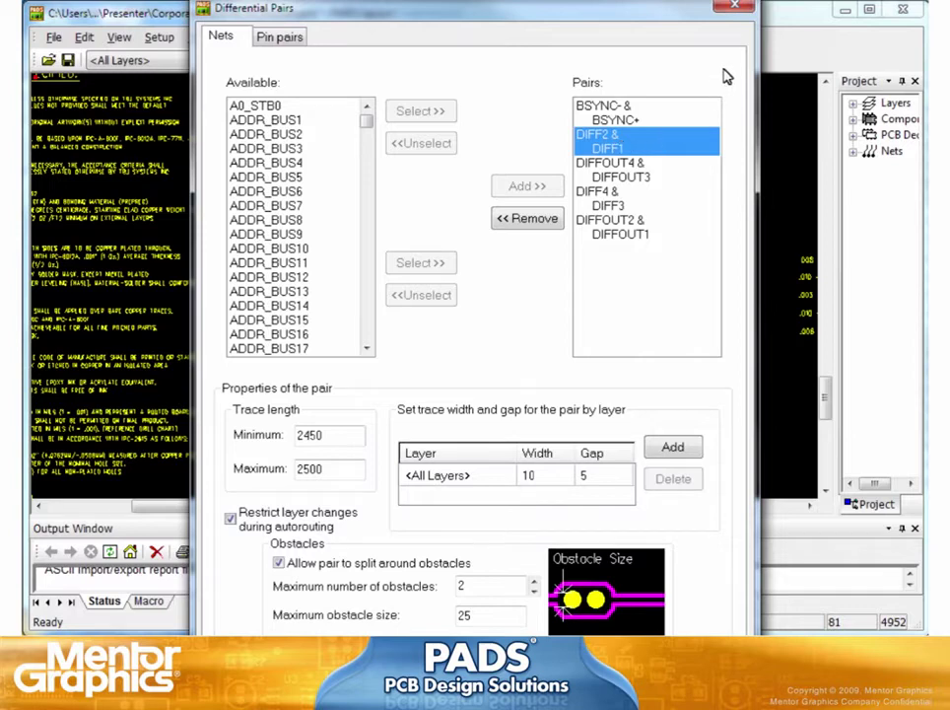
{"action": "left_click", "coordinate": [733, 12]}
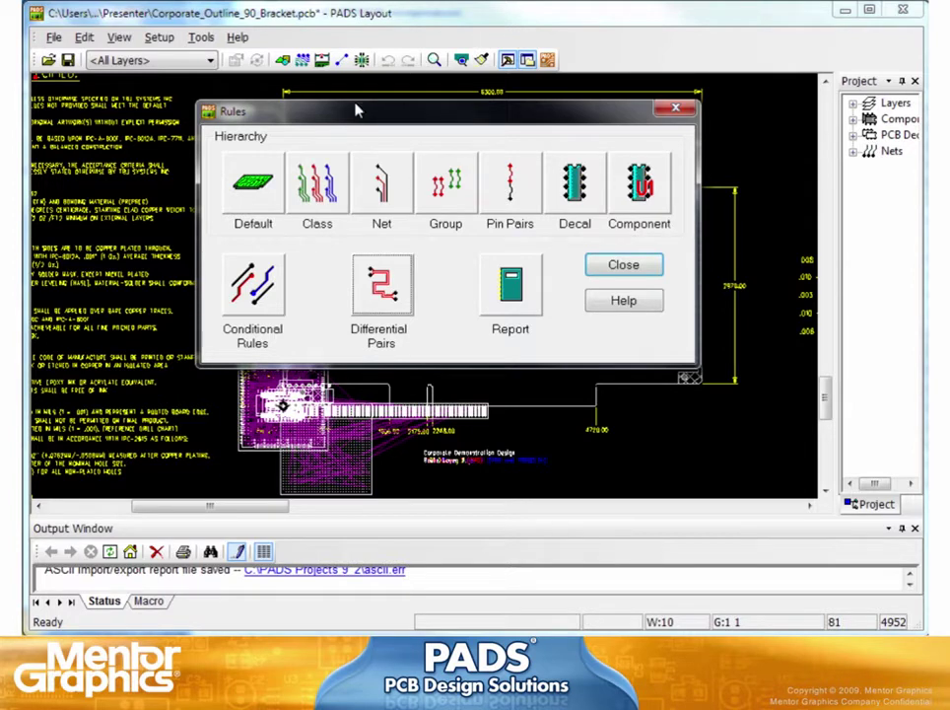
Step: Inspect the CLOCKS class rules and its member net $2N68
{"action": "left_click", "coordinate": [317, 176]}
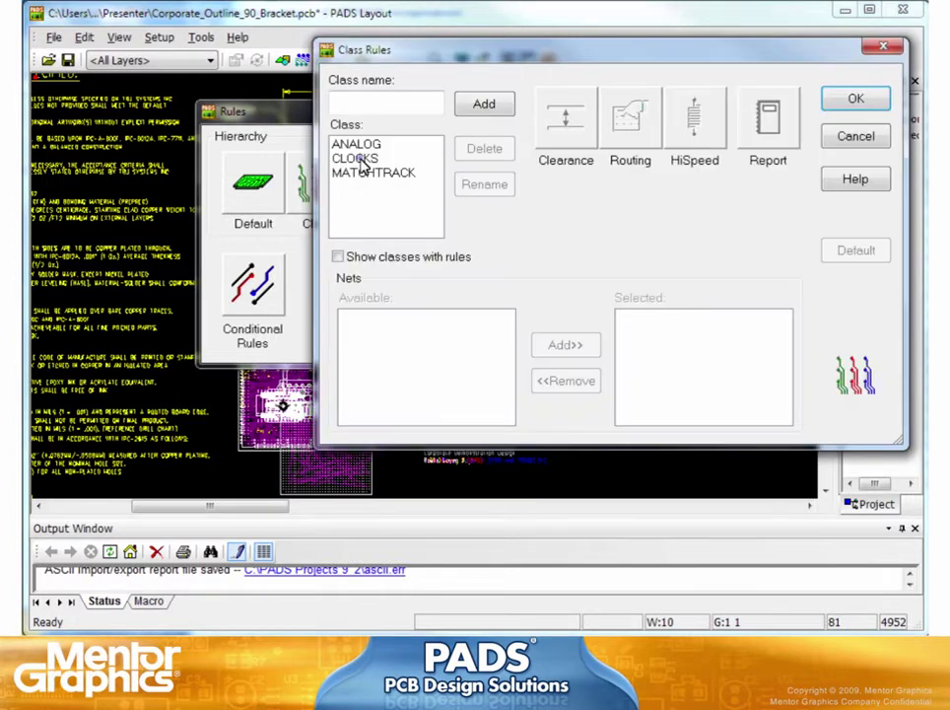
{"action": "left_click", "coordinate": [359, 159]}
{"action": "left_click", "coordinate": [653, 318]}
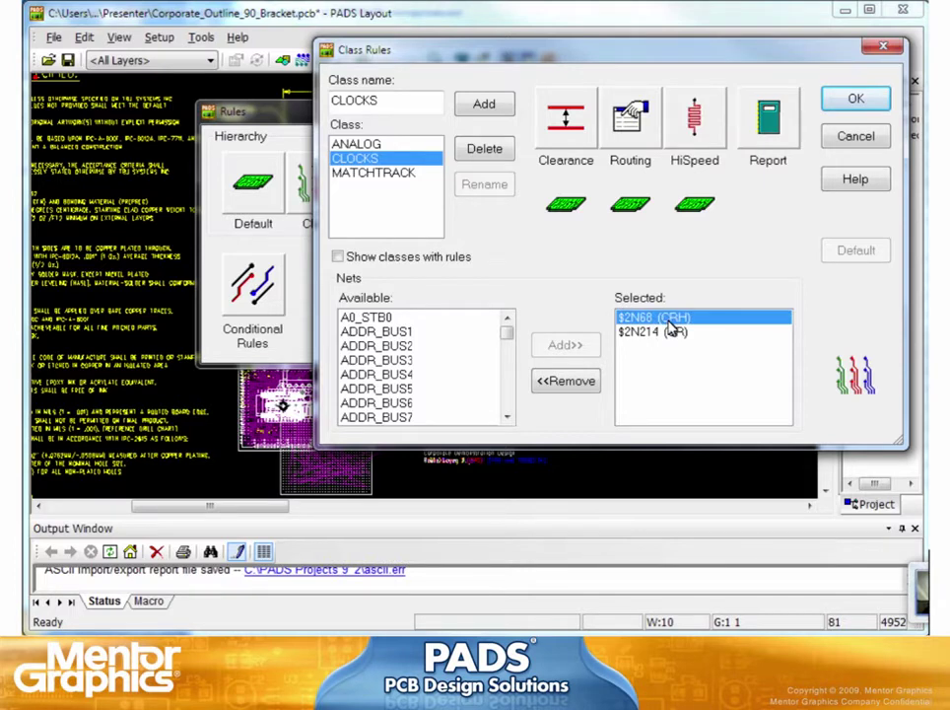
{"action": "left_click", "coordinate": [854, 97]}
Step: Limit the net rules to nets with rules, and inspect the high-speed rules of CLK_IN
{"action": "left_click", "coordinate": [381, 180]}
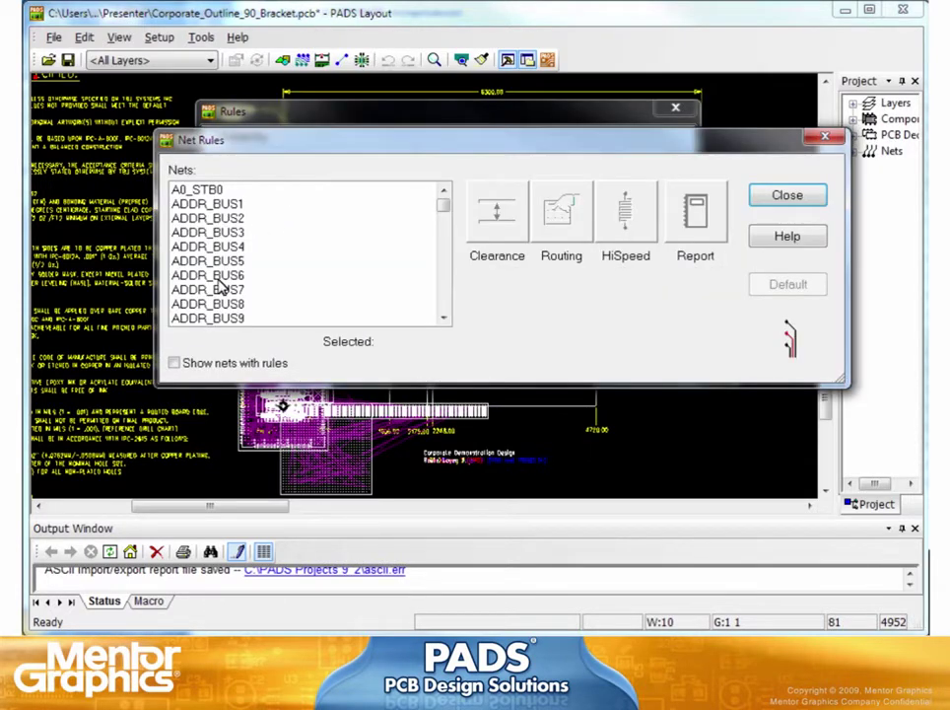
{"action": "left_click", "coordinate": [175, 363]}
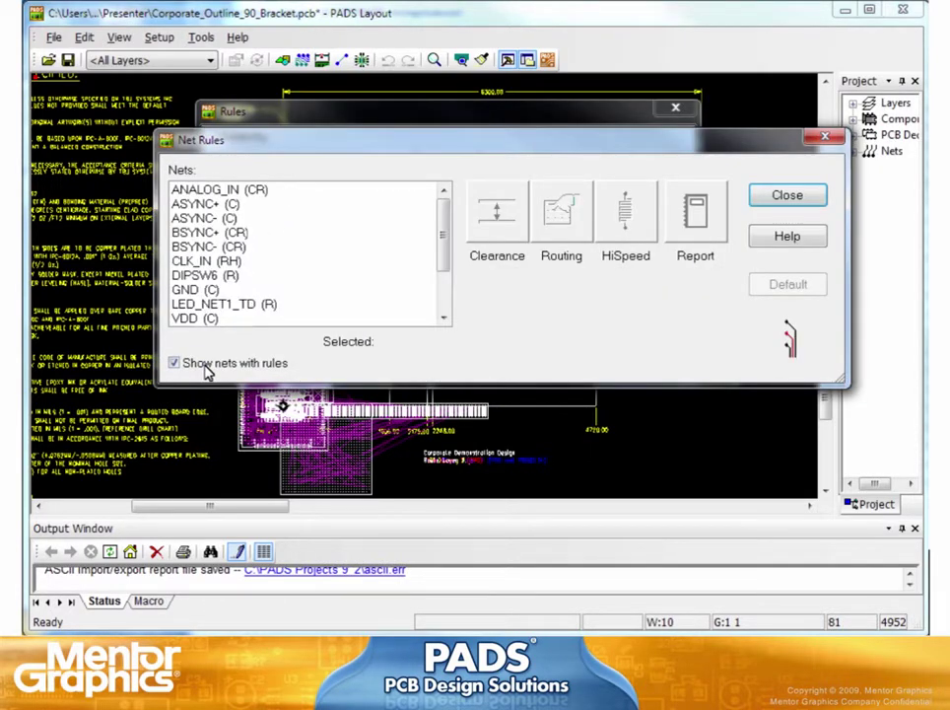
{"action": "left_click", "coordinate": [218, 261]}
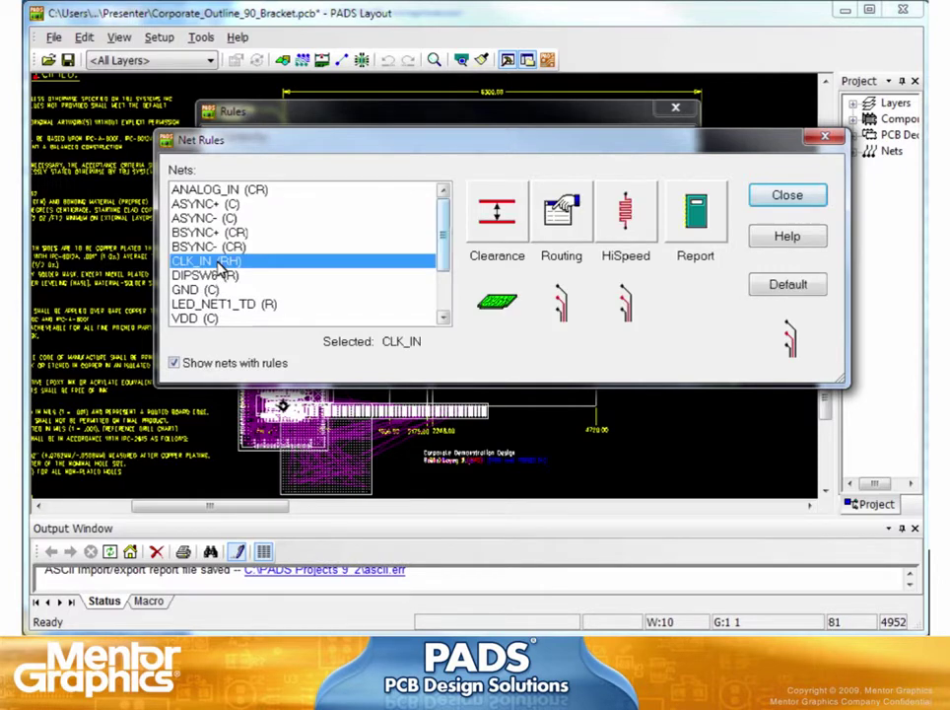
{"action": "left_click", "coordinate": [630, 230]}
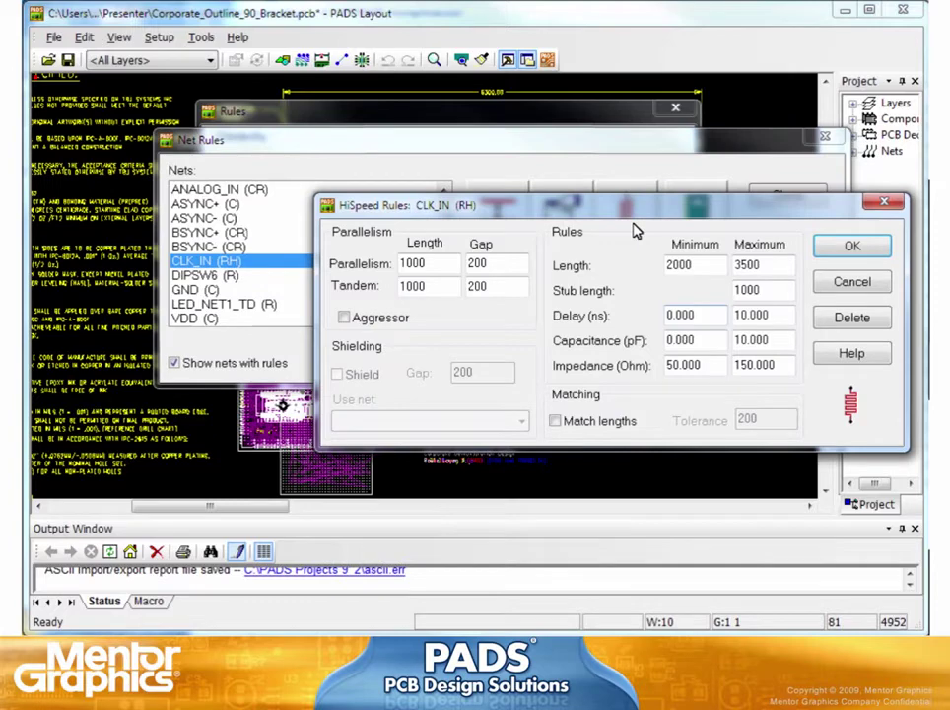
{"action": "left_click", "coordinate": [884, 202]}
Step: Inspect the routing rules of CLK_IN, and close the design rules without changes
{"action": "left_click", "coordinate": [561, 210]}
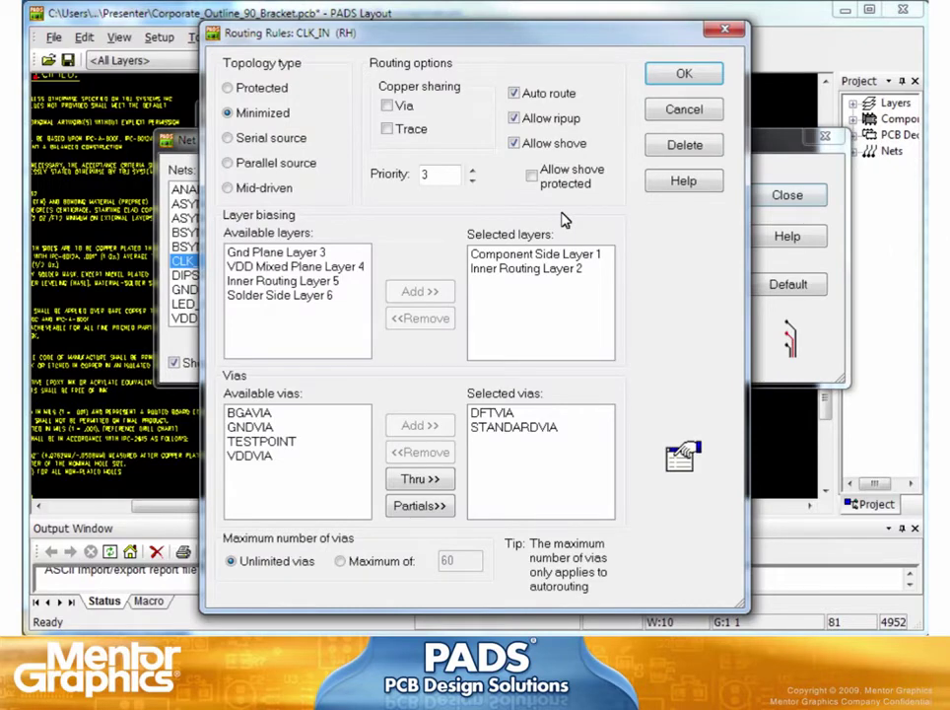
{"action": "left_click", "coordinate": [726, 31]}
{"action": "left_click", "coordinate": [825, 136]}
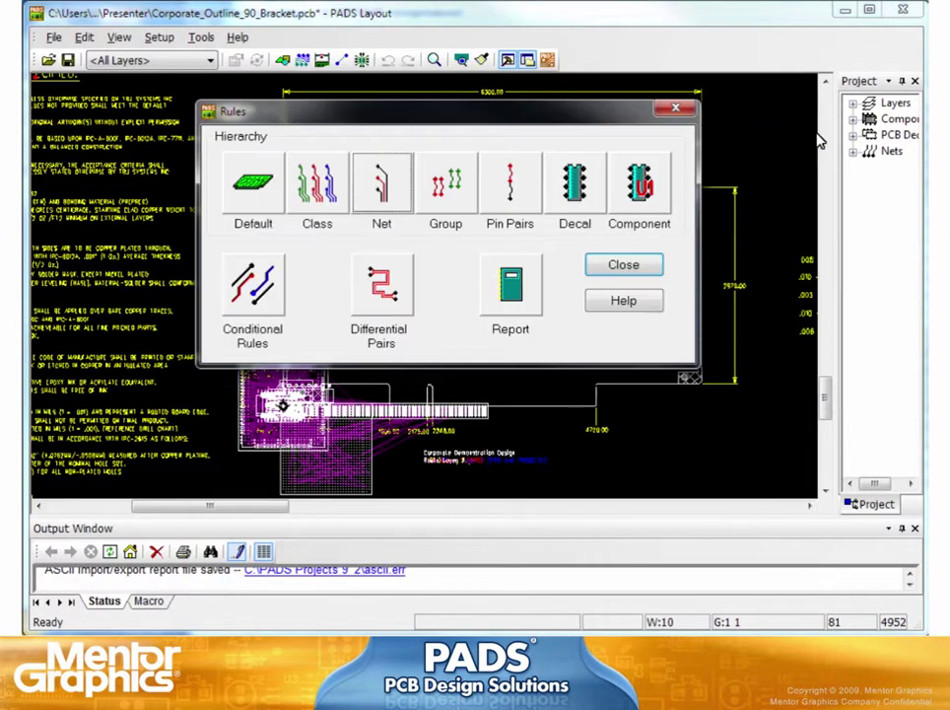
{"action": "left_click", "coordinate": [677, 109]}
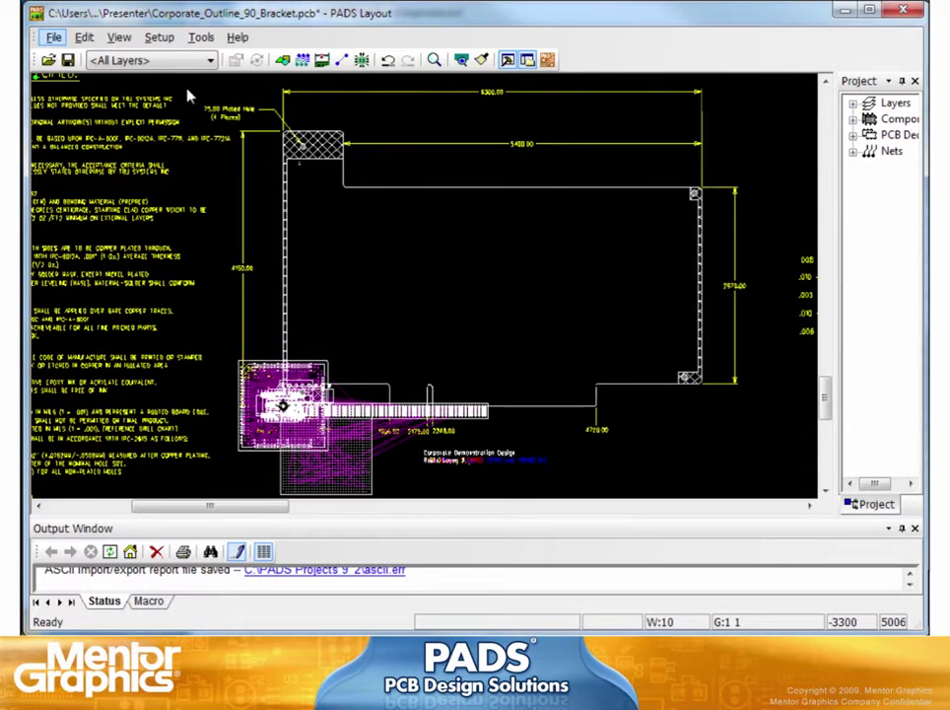
Step: Open Corporate_Place_90_Bracket.pcb without saving the current design, and transfer the placed board to PADS Router
{"action": "left_click", "coordinate": [50, 37]}
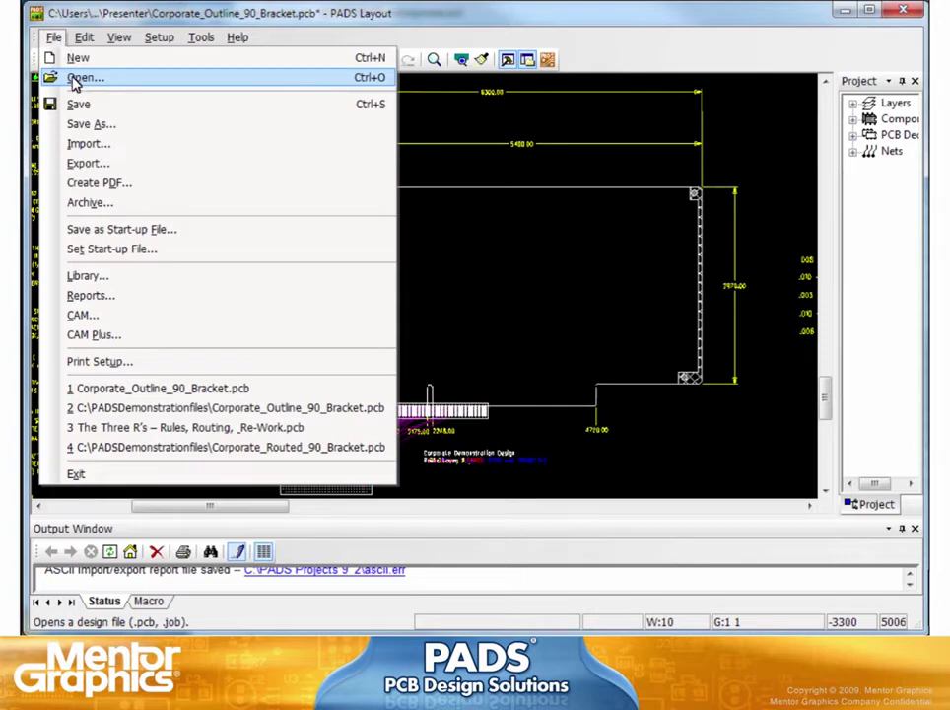
{"action": "left_click", "coordinate": [77, 78]}
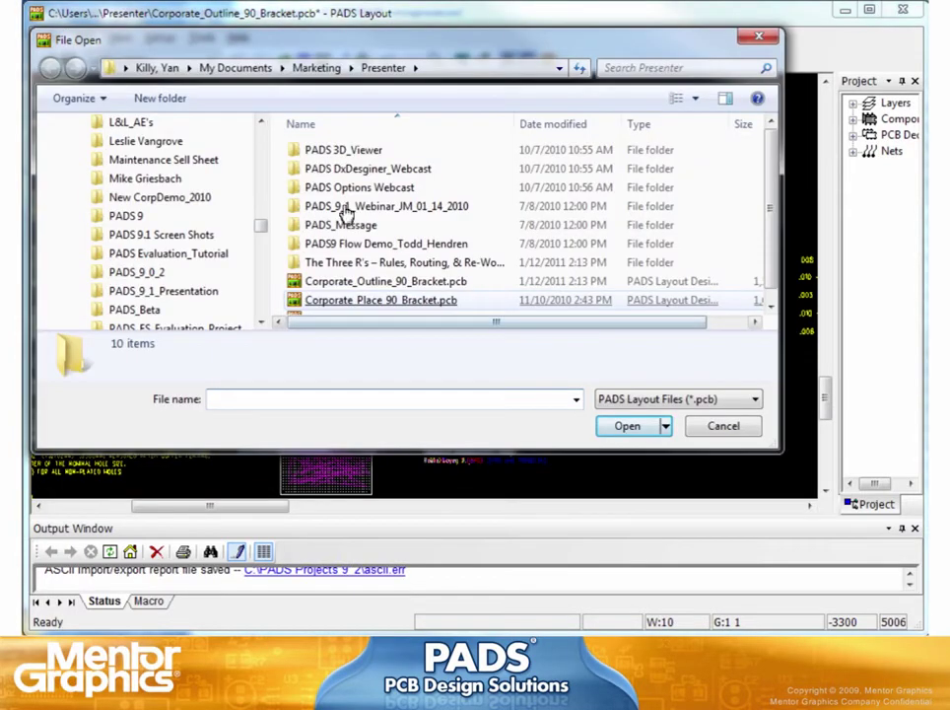
{"action": "double_click", "coordinate": [309, 299]}
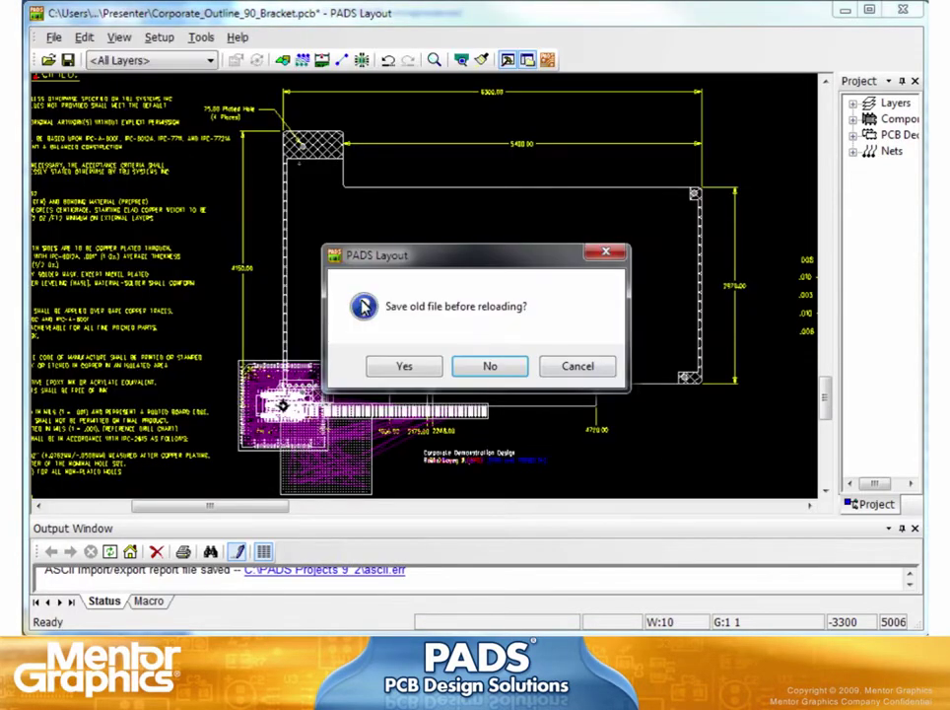
{"action": "left_click", "coordinate": [499, 369]}
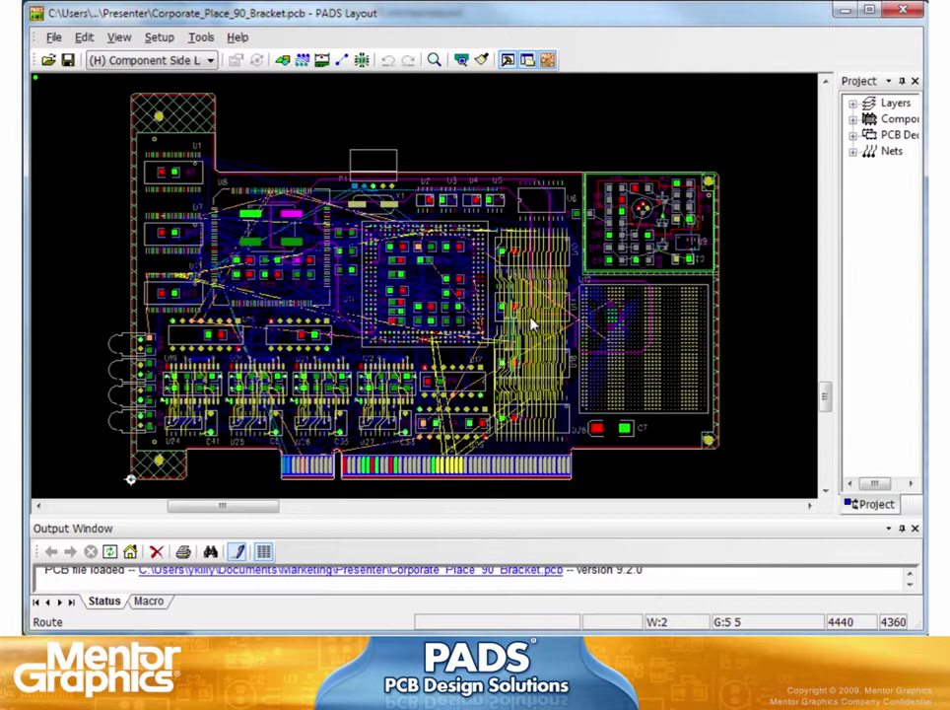
{"action": "left_click", "coordinate": [548, 60]}
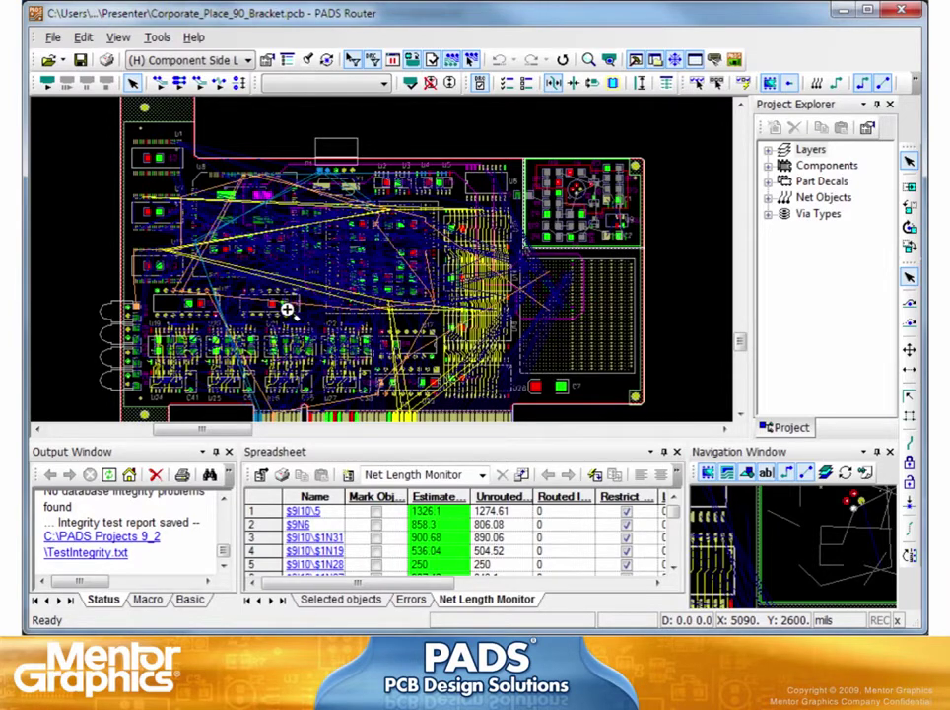
Step: Try interactively routing CLK_IN from its orange edge connector pad toward C35 while checking its length limits, and cancel the route
{"action": "scroll", "coordinate": [282, 339], "scroll_direction": "up", "scroll_amount": 5}
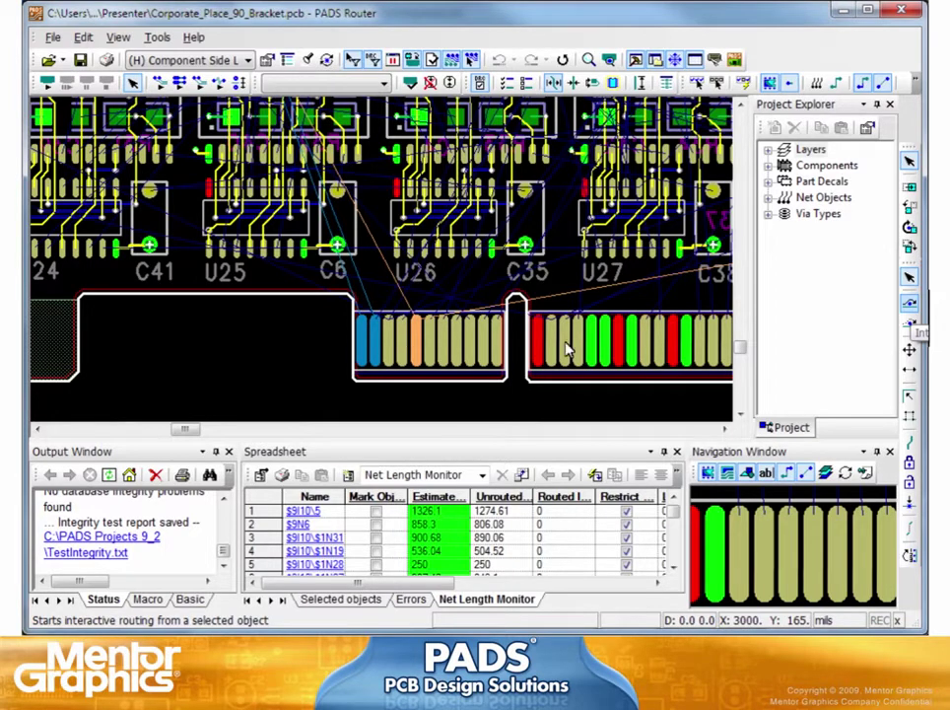
{"action": "left_click", "coordinate": [909, 304]}
{"action": "left_click", "coordinate": [416, 310]}
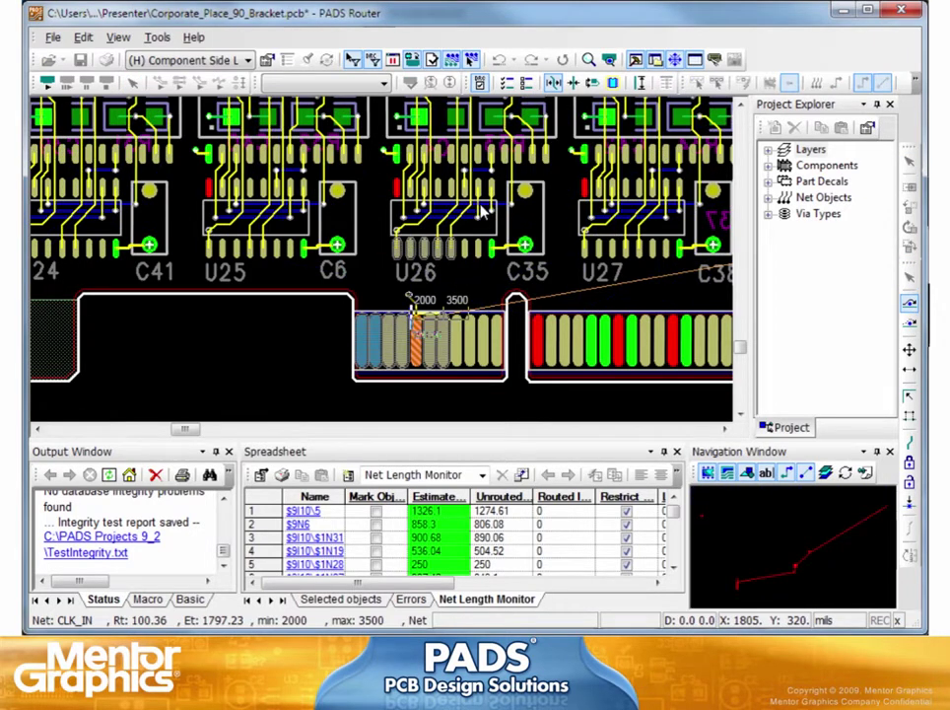
{"action": "scroll", "coordinate": [481, 212], "scroll_direction": "up", "scroll_amount": 2}
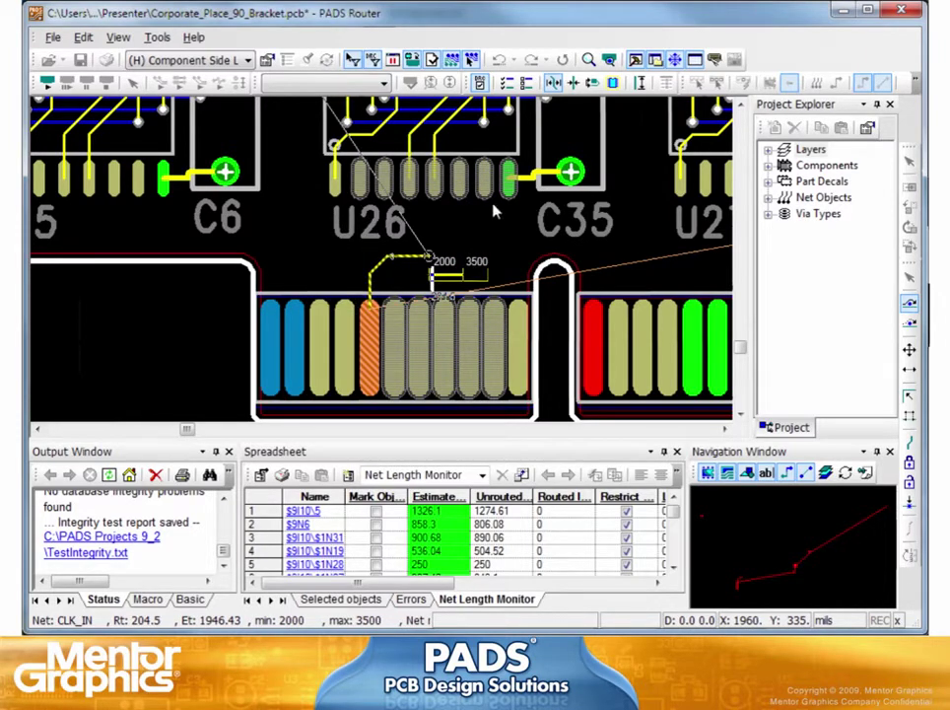
{"action": "scroll", "coordinate": [500, 175], "scroll_direction": "up", "scroll_amount": 2}
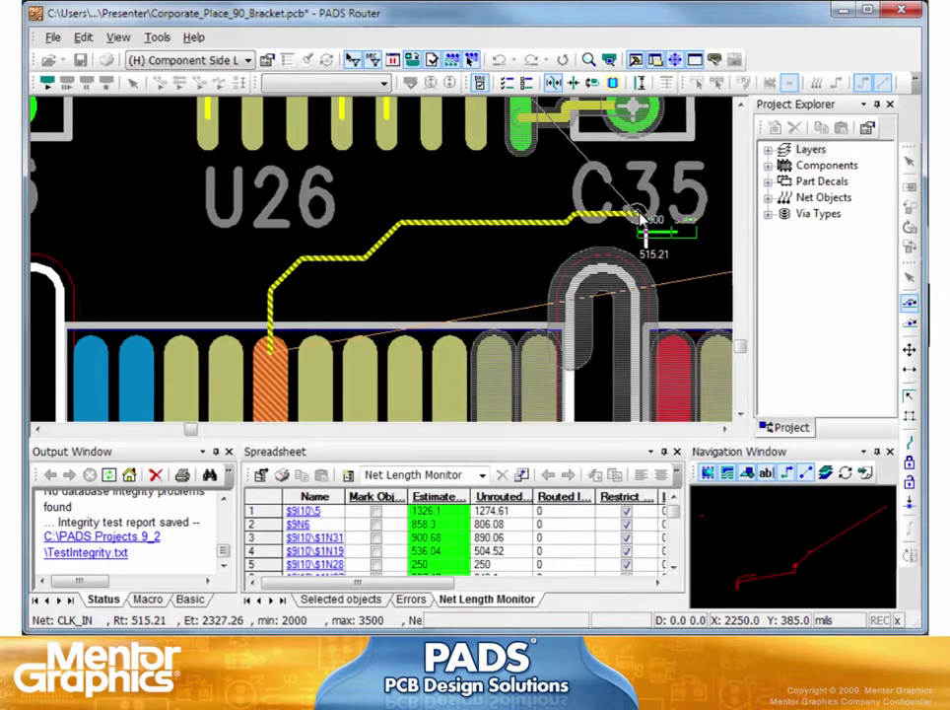
{"action": "key", "text": "Escape"}
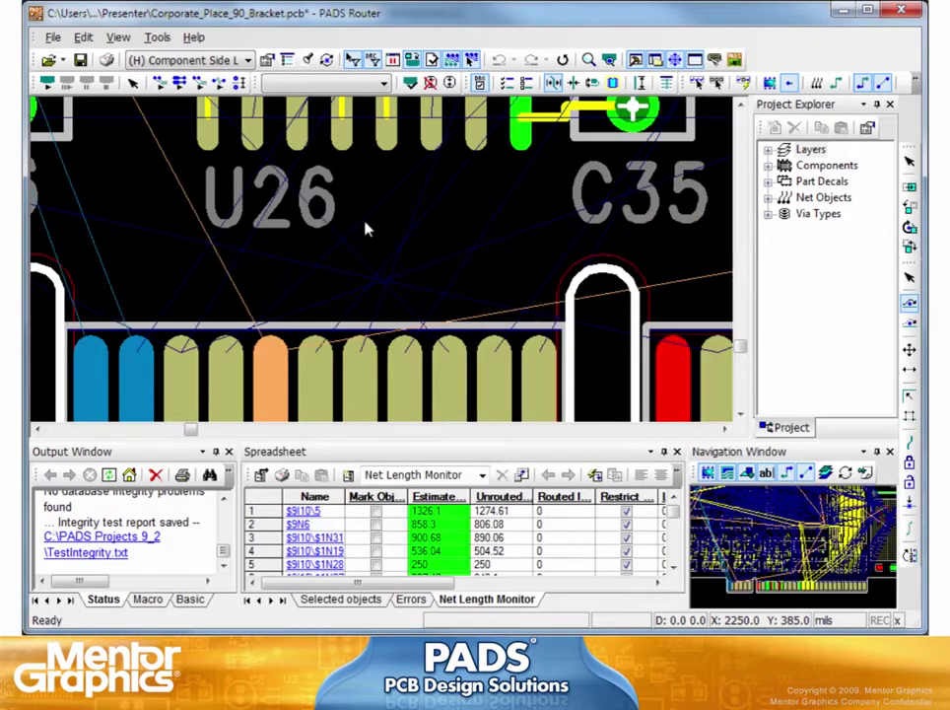
Step: Route the BSYNC+/BSYNC- differential pair interactively from its blue edge connector pads up between C6 and U26
{"action": "middle_click", "coordinate": [108, 290]}
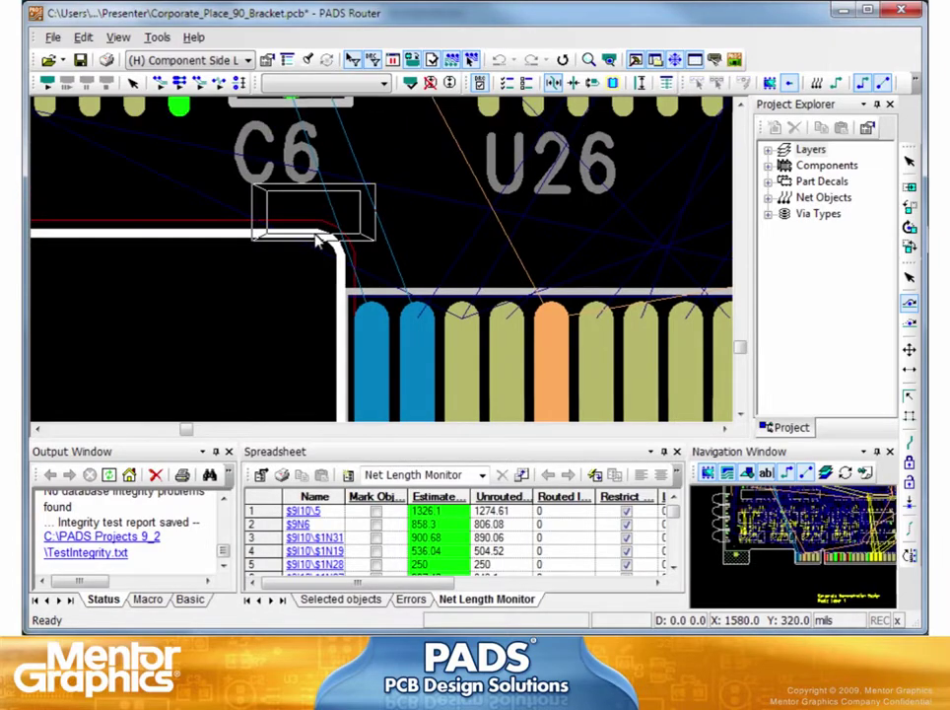
{"action": "scroll", "coordinate": [313, 221], "scroll_direction": "down", "scroll_amount": 2}
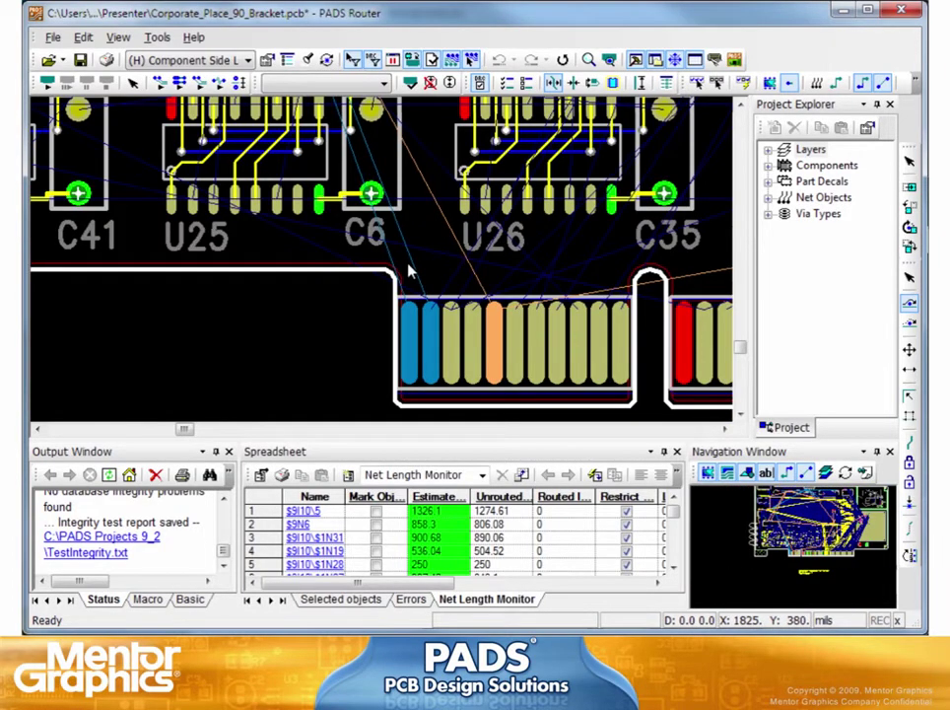
{"action": "left_click", "coordinate": [412, 271]}
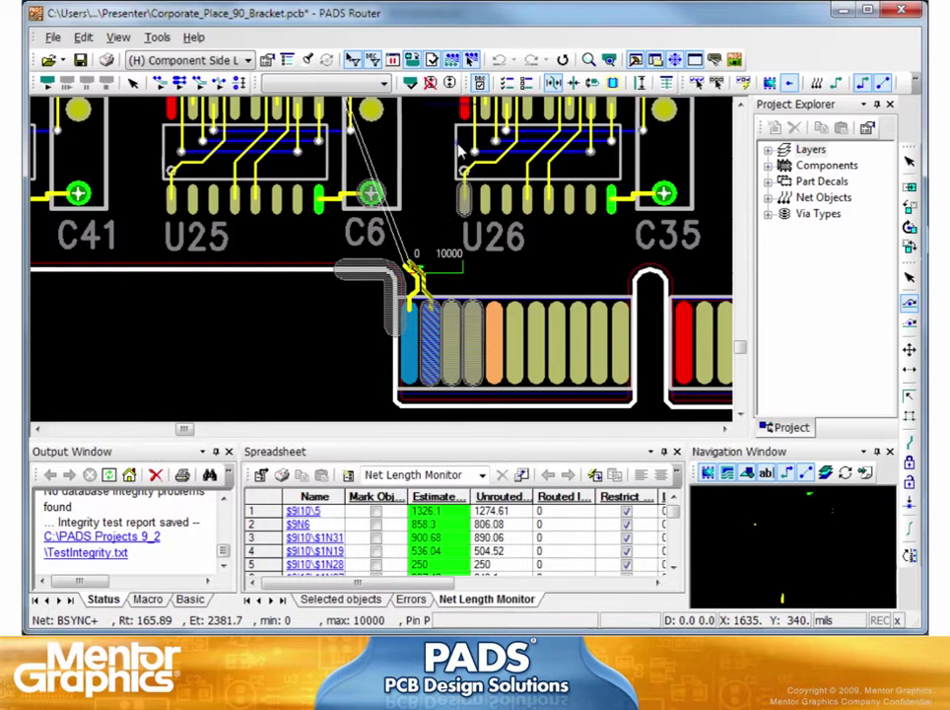
{"action": "scroll", "coordinate": [459, 148], "scroll_direction": "up", "scroll_amount": 2}
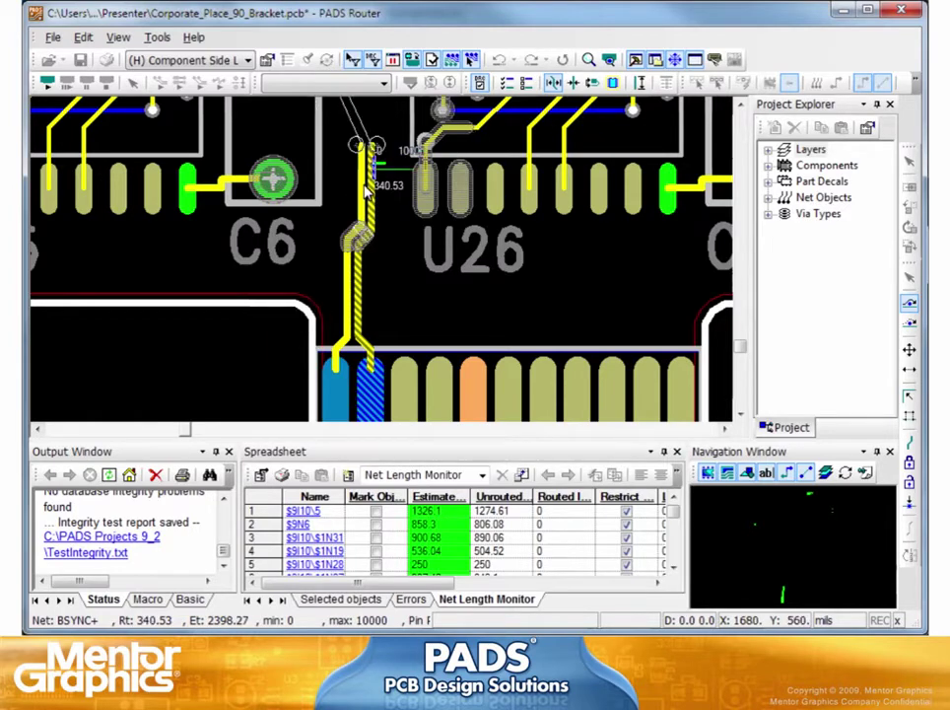
{"action": "left_click", "coordinate": [366, 148]}
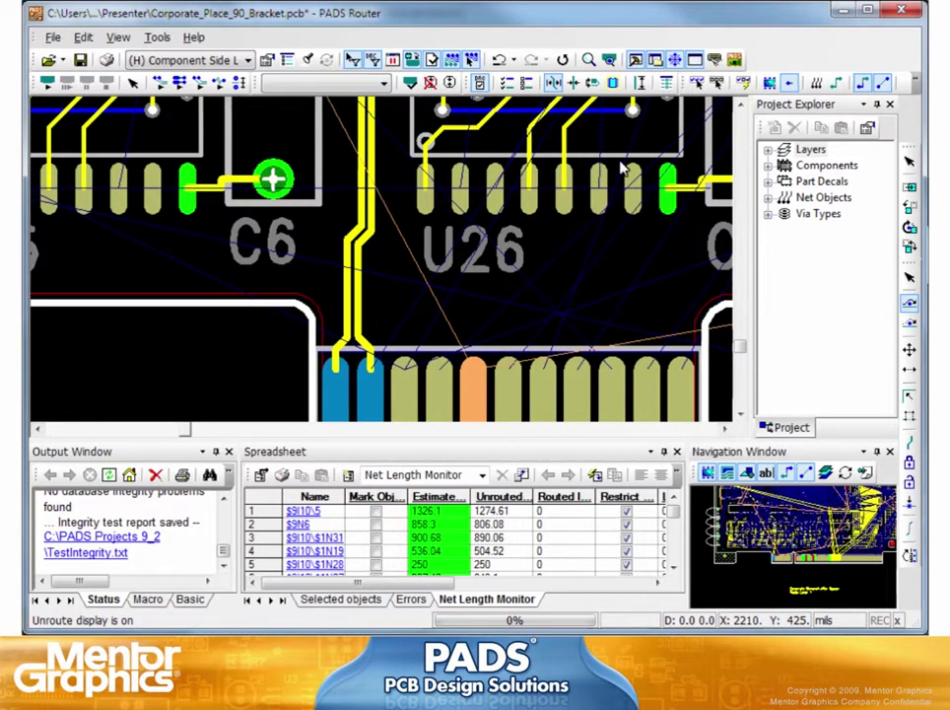
Step: Autoroute the four differential pairs DIFF1<->DIFF2, DIFF3<->DIFF4, DIFFOUT1<->DIFFOUT2 and the DIFFOUT3 pair
{"action": "left_click", "coordinate": [797, 293]}
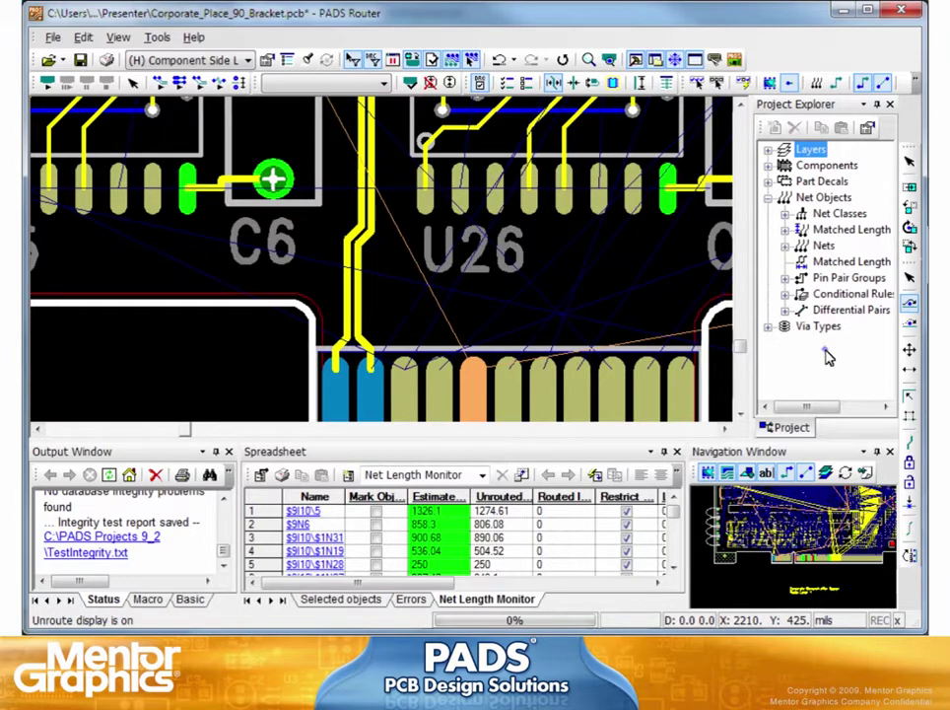
{"action": "double_click", "coordinate": [840, 311]}
{"action": "left_click", "coordinate": [838, 326]}
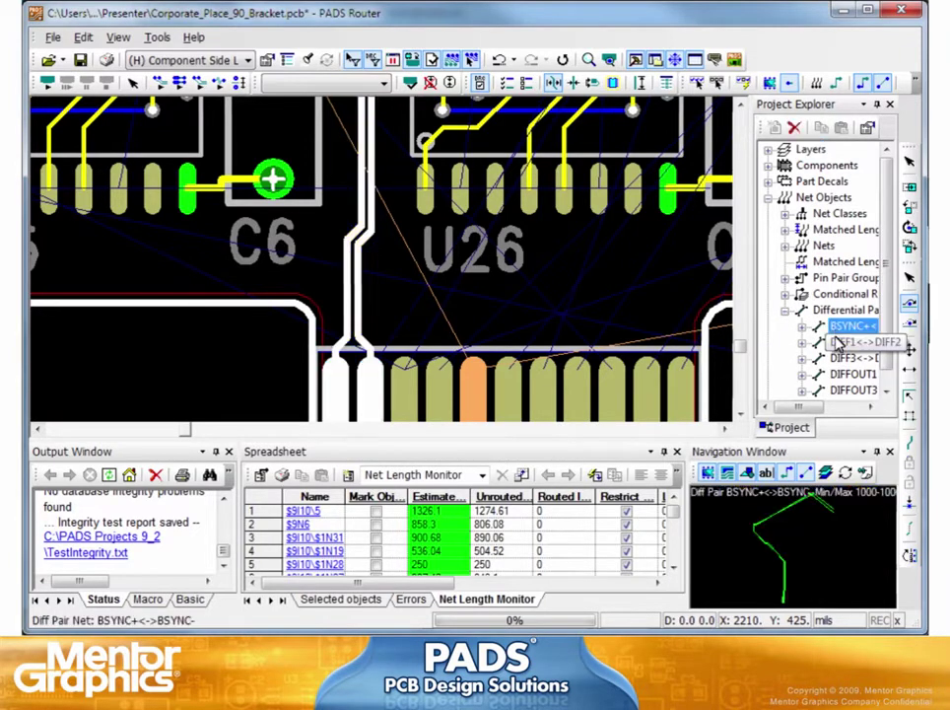
{"action": "left_click", "coordinate": [845, 342]}
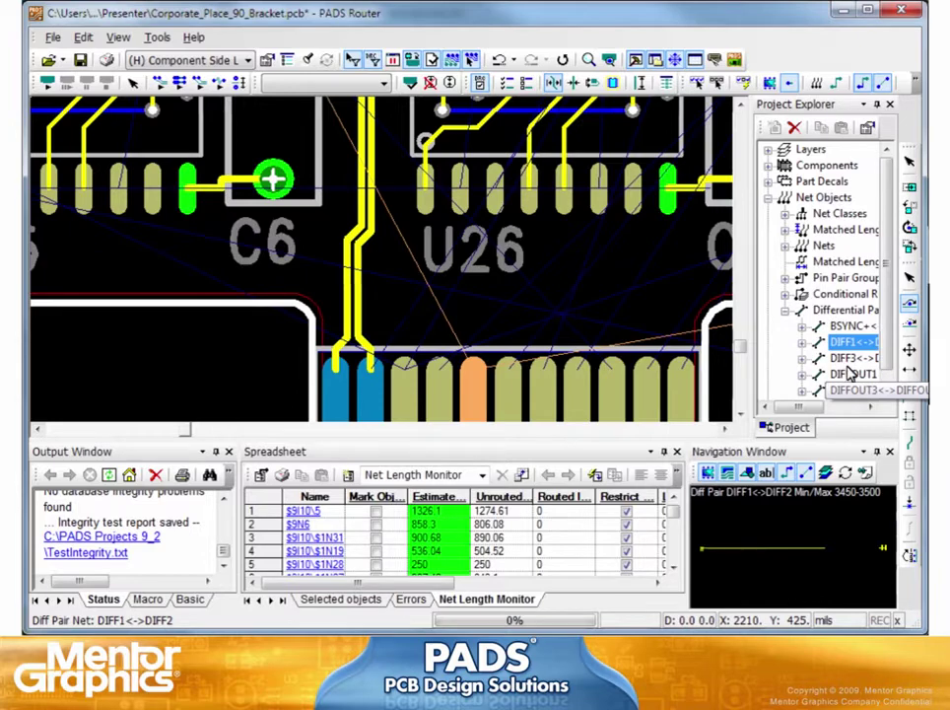
{"action": "left_click", "coordinate": [853, 392], "text": "shift"}
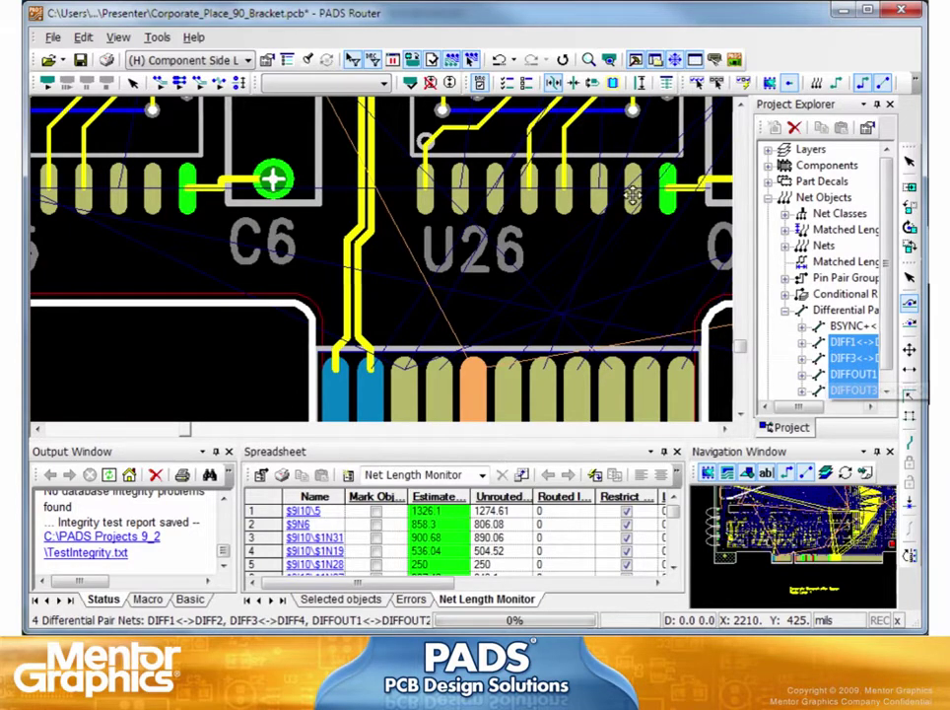
{"action": "left_click", "coordinate": [613, 60]}
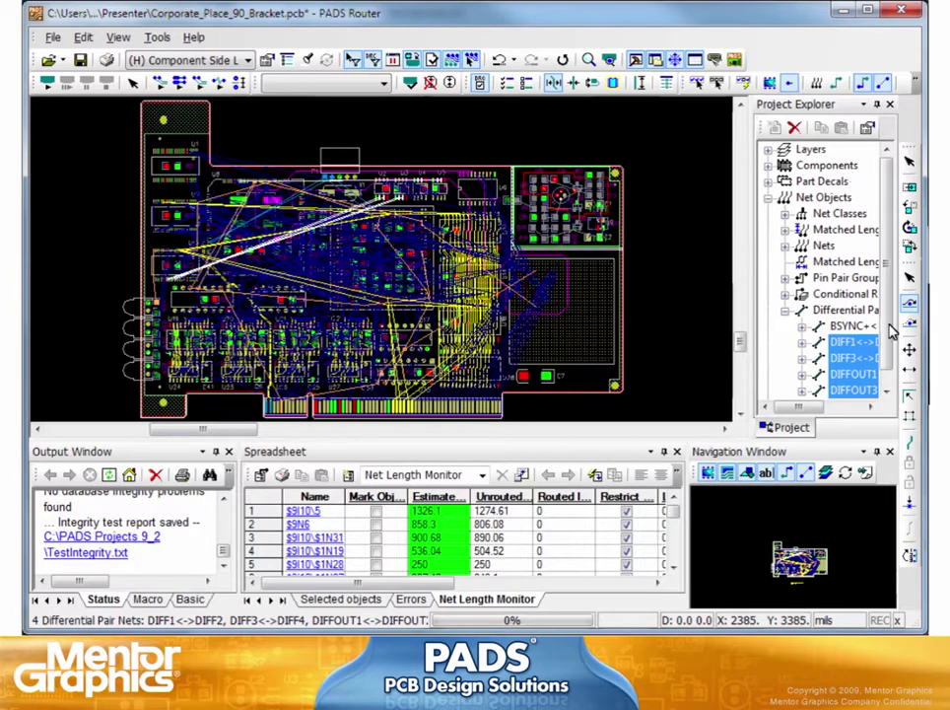
{"action": "scroll", "coordinate": [892, 371], "scroll_direction": "down", "scroll_amount": 1}
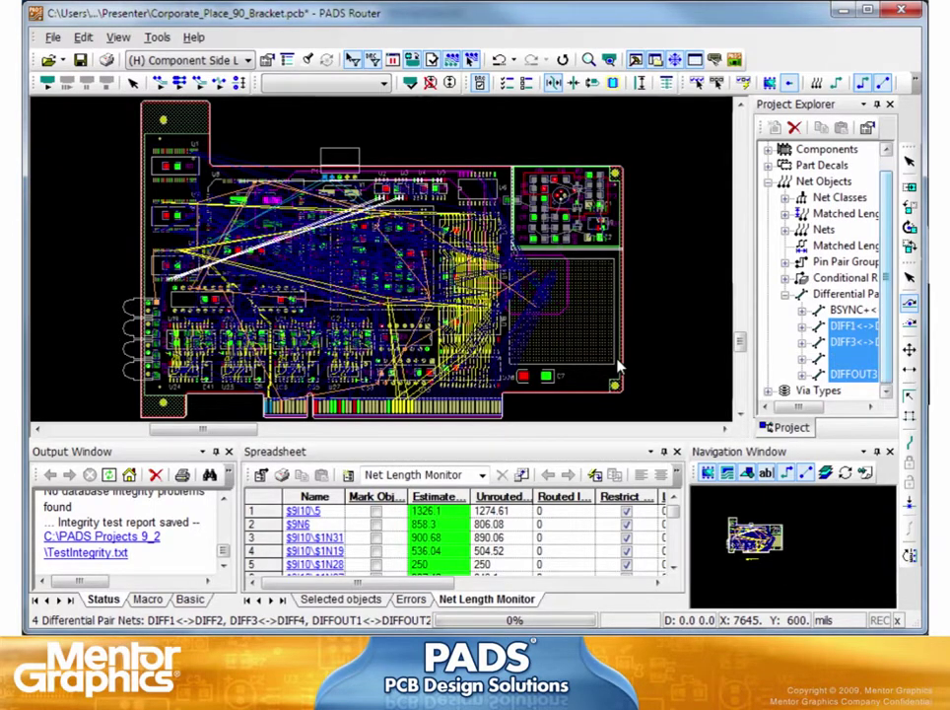
{"action": "right_click", "coordinate": [276, 254]}
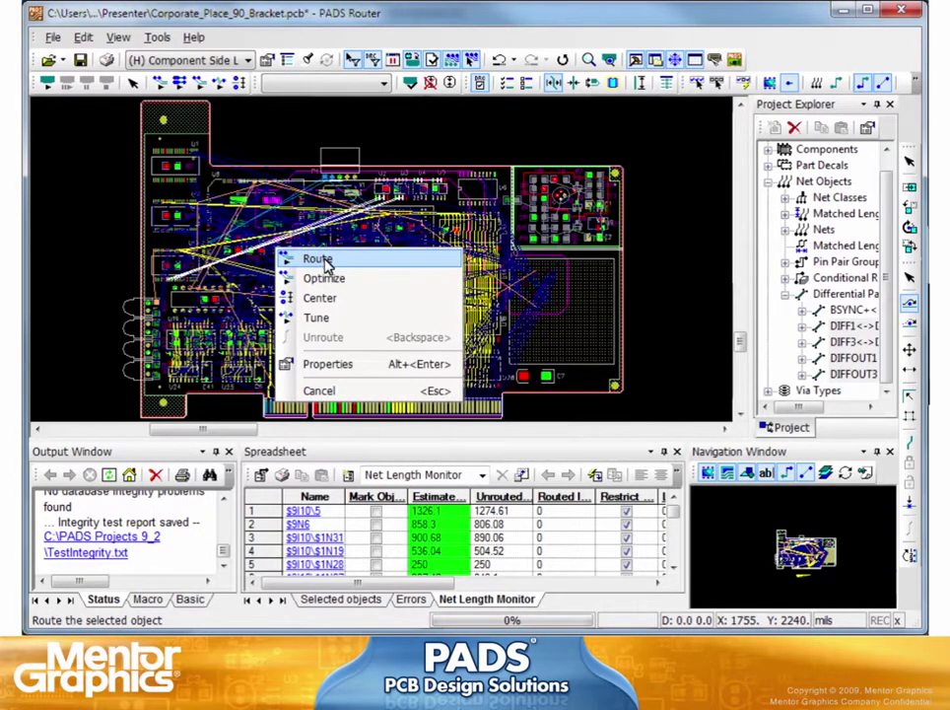
{"action": "left_click", "coordinate": [316, 258]}
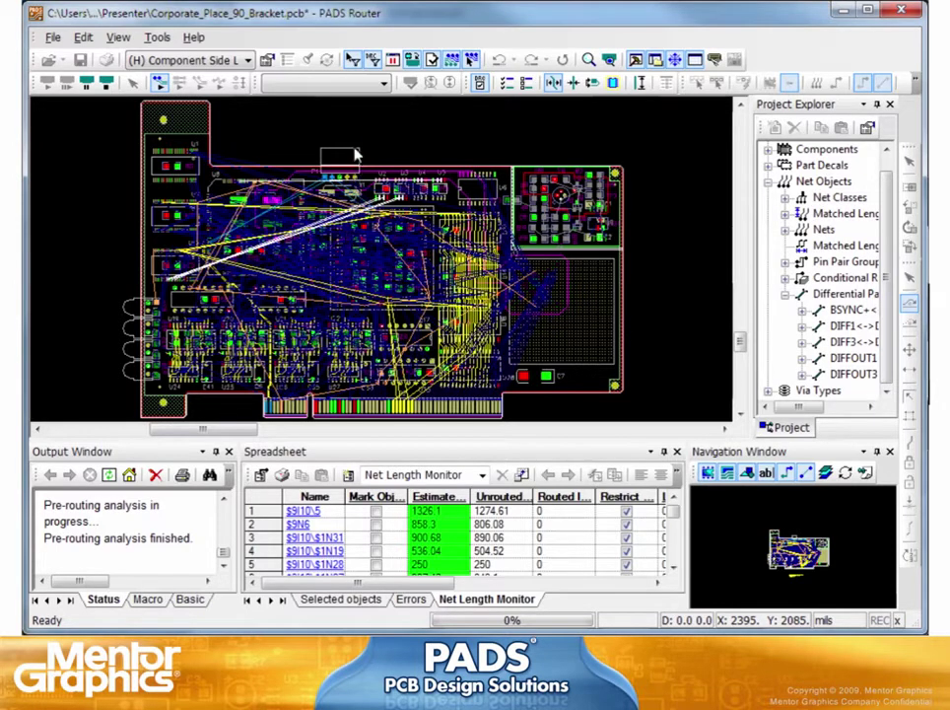
Step: Examine the tuned differential traces near P1 and the routed lengths of DIFF4 and DIFF3 in the Net Length Monitor
{"action": "scroll", "coordinate": [357, 148], "scroll_direction": "up", "scroll_amount": 2}
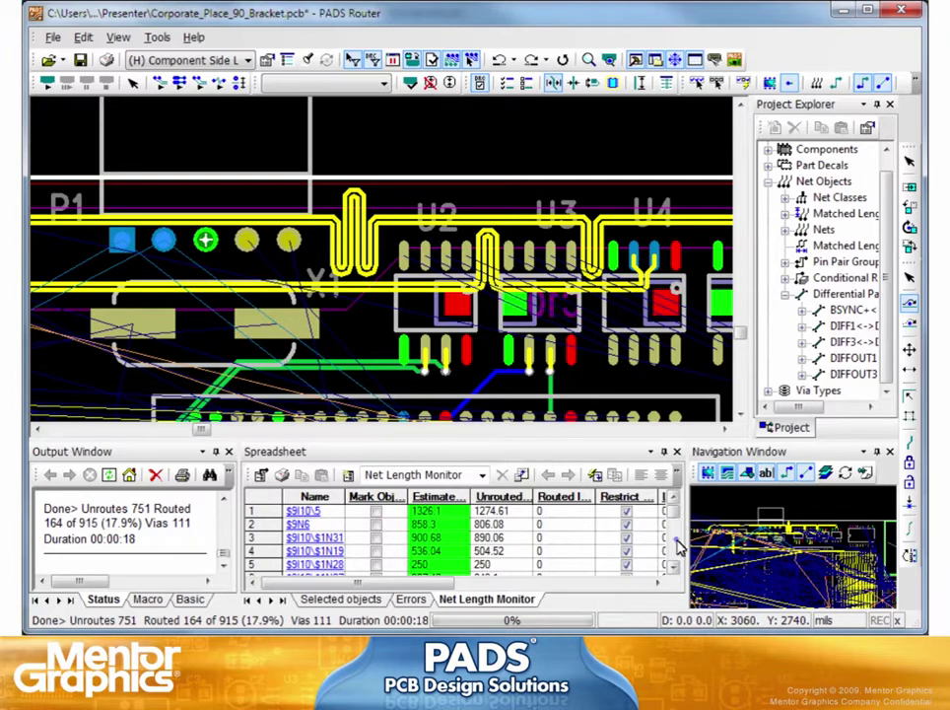
{"action": "scroll", "coordinate": [678, 547], "scroll_direction": "down", "scroll_amount": 3}
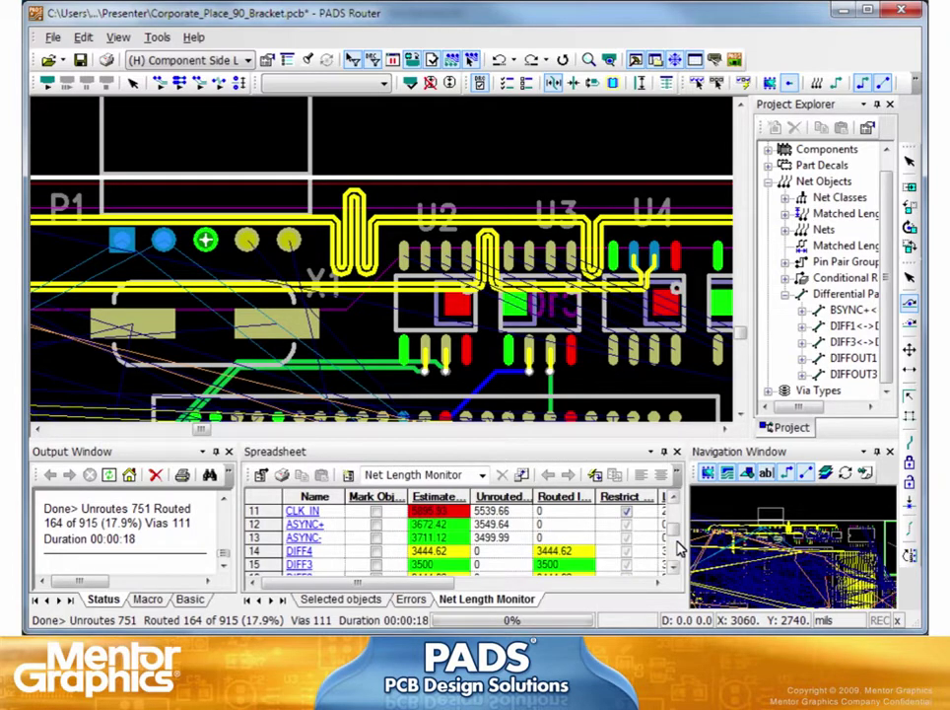
{"action": "left_click", "coordinate": [299, 552]}
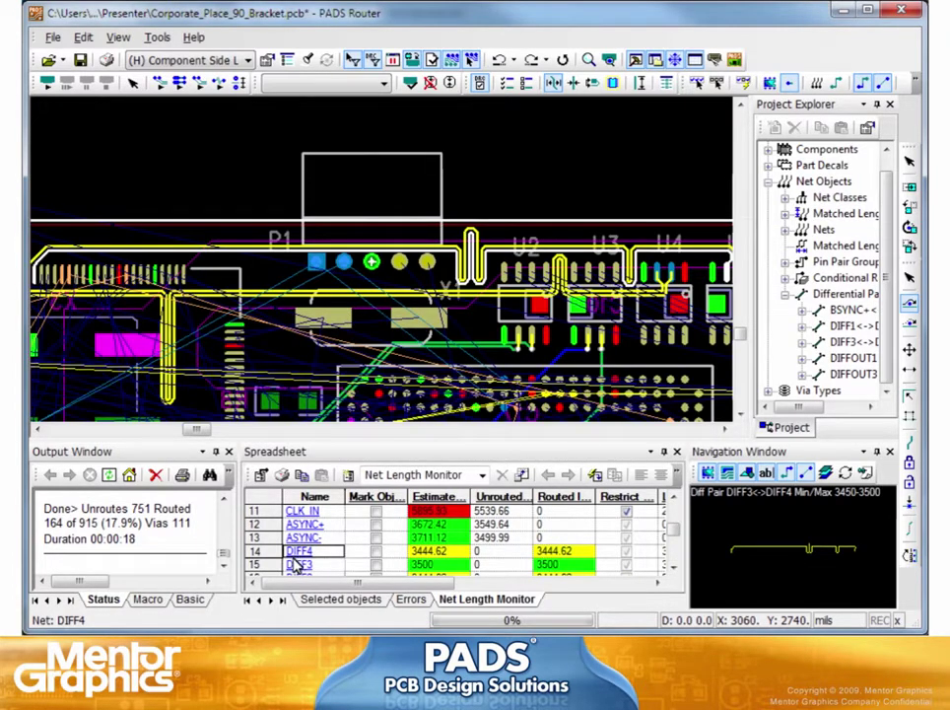
{"action": "left_click", "coordinate": [298, 564]}
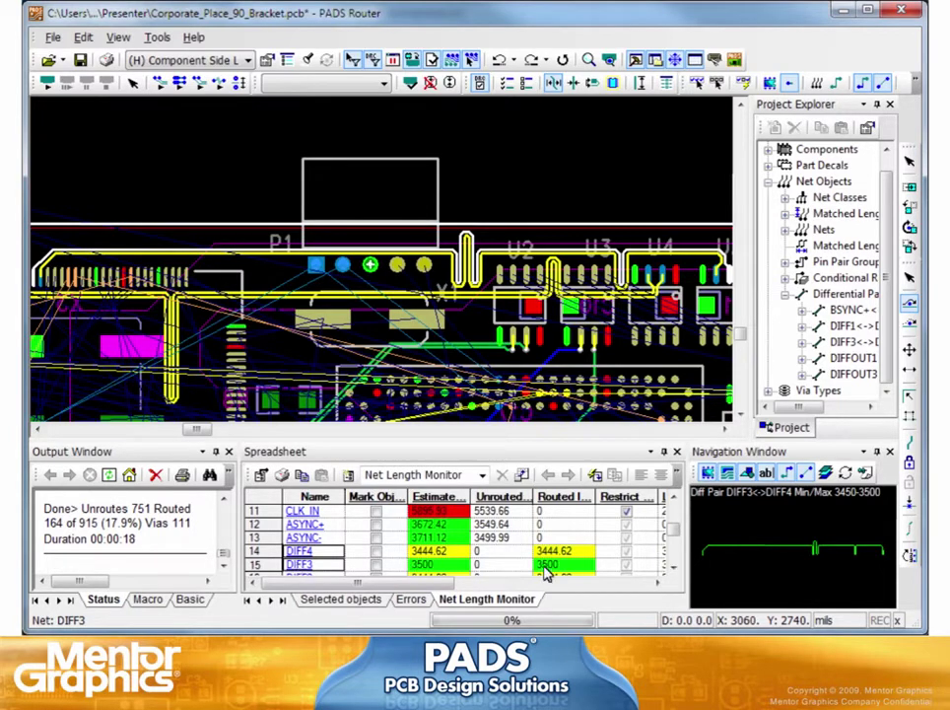
{"action": "scroll", "coordinate": [565, 577], "scroll_direction": "down", "scroll_amount": 1}
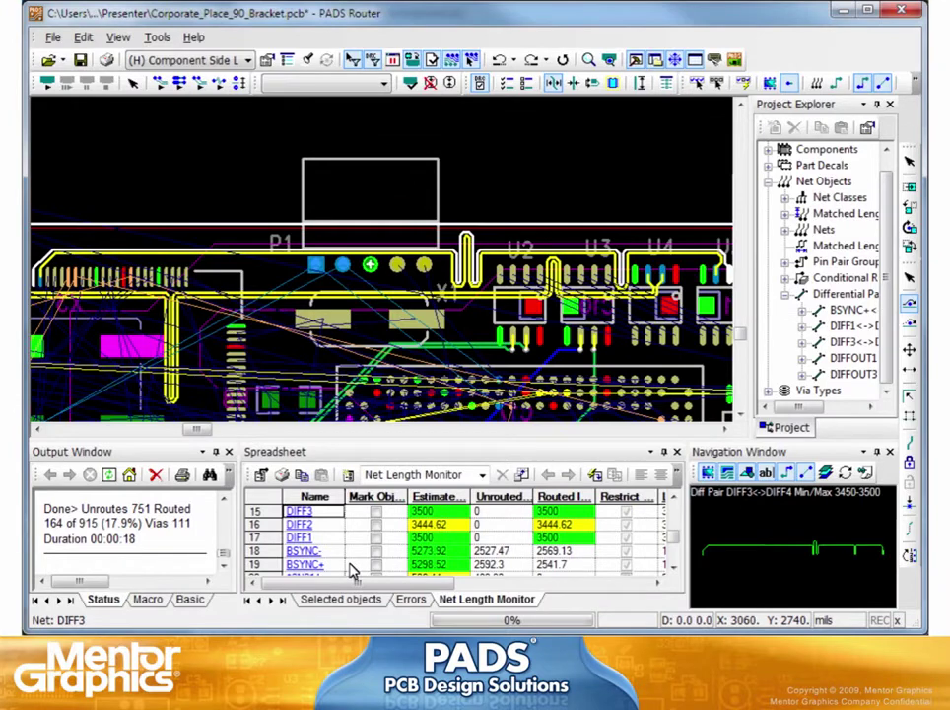
Step: Check the routed paths of BSYNC- and BSYNC+ from their Net Length Monitor entries and clear the selection
{"action": "left_click", "coordinate": [303, 552]}
{"action": "left_click", "coordinate": [308, 565]}
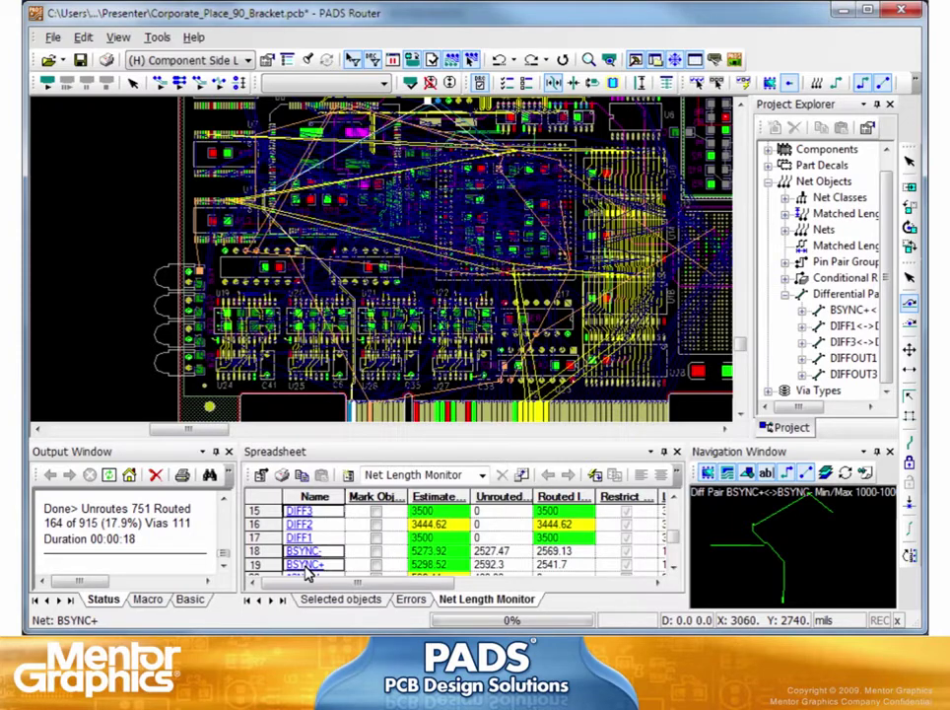
{"action": "left_click", "coordinate": [373, 279]}
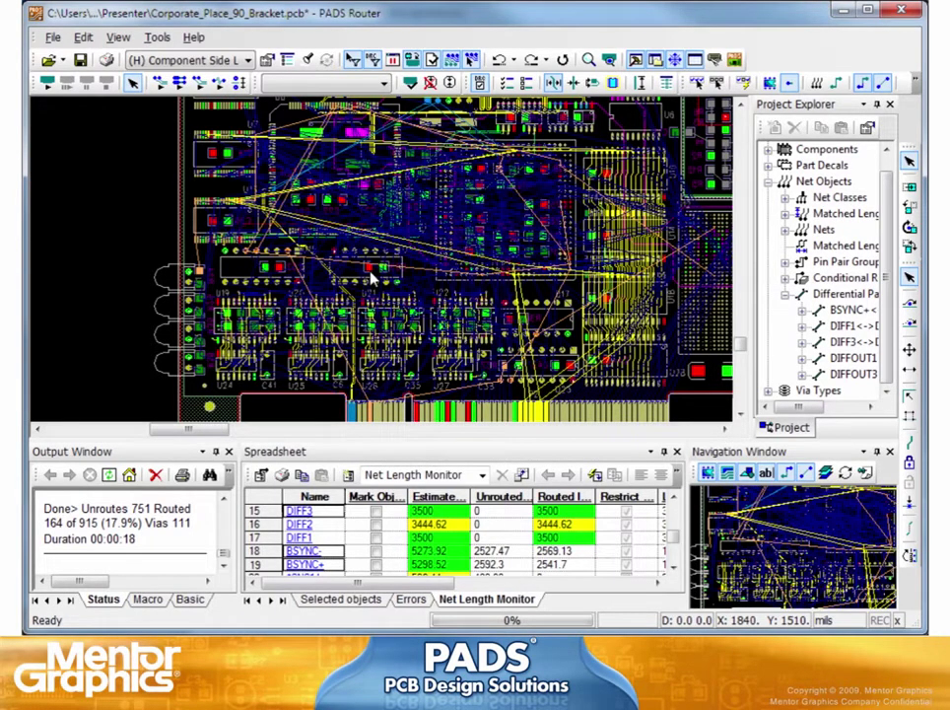
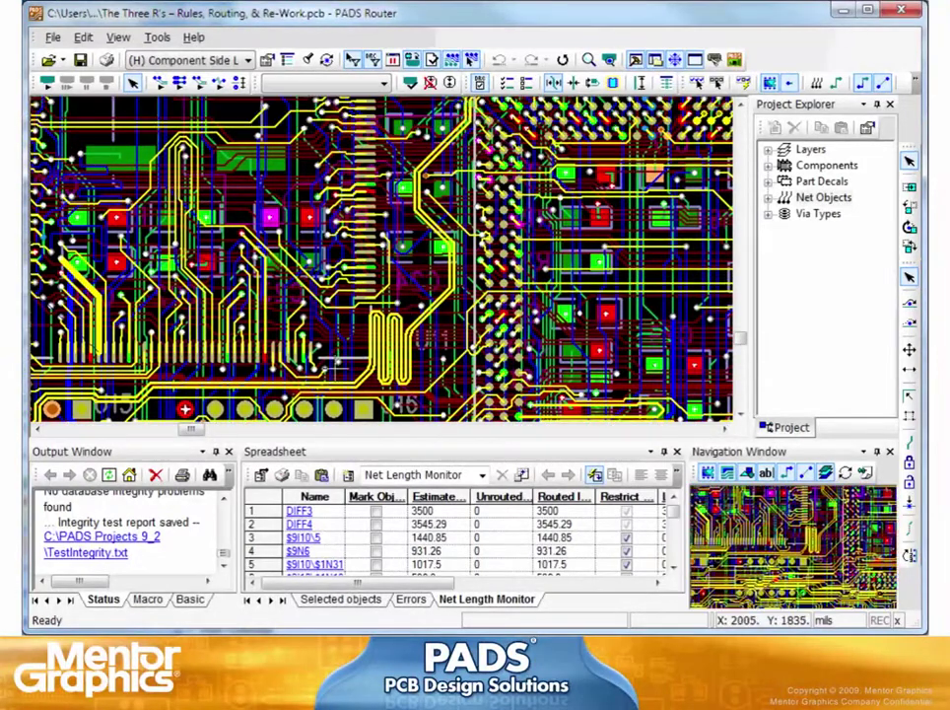
Step: Examine the routed board, especially the accordion-tuned differential traces near U3 and the meandered DIFF4 trace along the board's upper edge
{"action": "scroll", "coordinate": [357, 187], "scroll_direction": "up", "scroll_amount": 2}
{"action": "scroll", "coordinate": [434, 266], "scroll_direction": "up", "scroll_amount": 3}
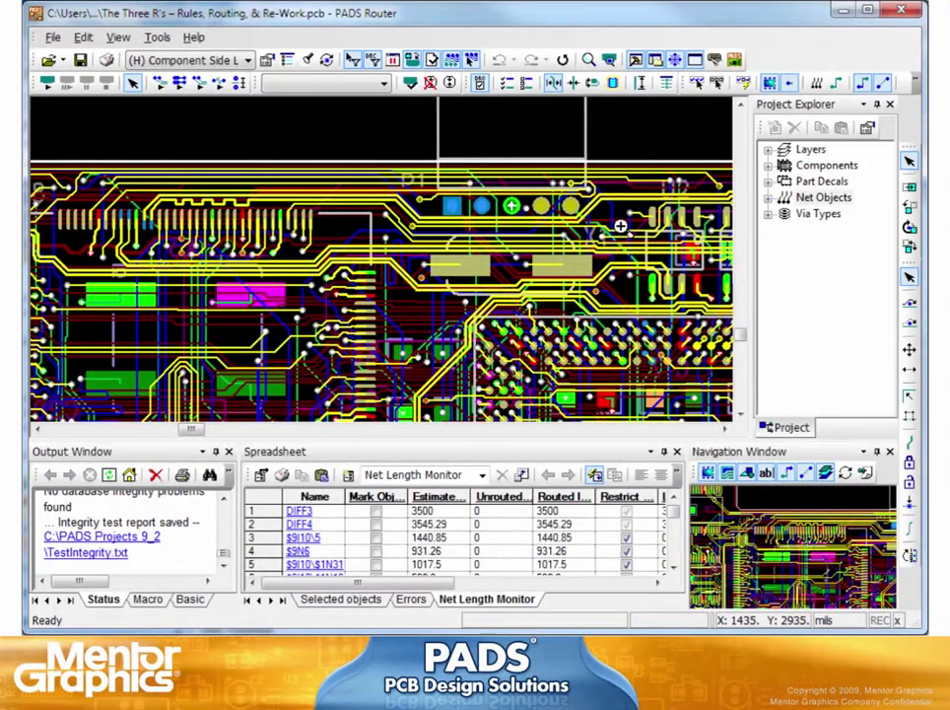
{"action": "scroll", "coordinate": [167, 268], "scroll_direction": "up", "scroll_amount": 3}
{"action": "scroll", "coordinate": [486, 269], "scroll_direction": "down", "scroll_amount": 2}
{"action": "scroll", "coordinate": [597, 178], "scroll_direction": "up", "scroll_amount": 3}
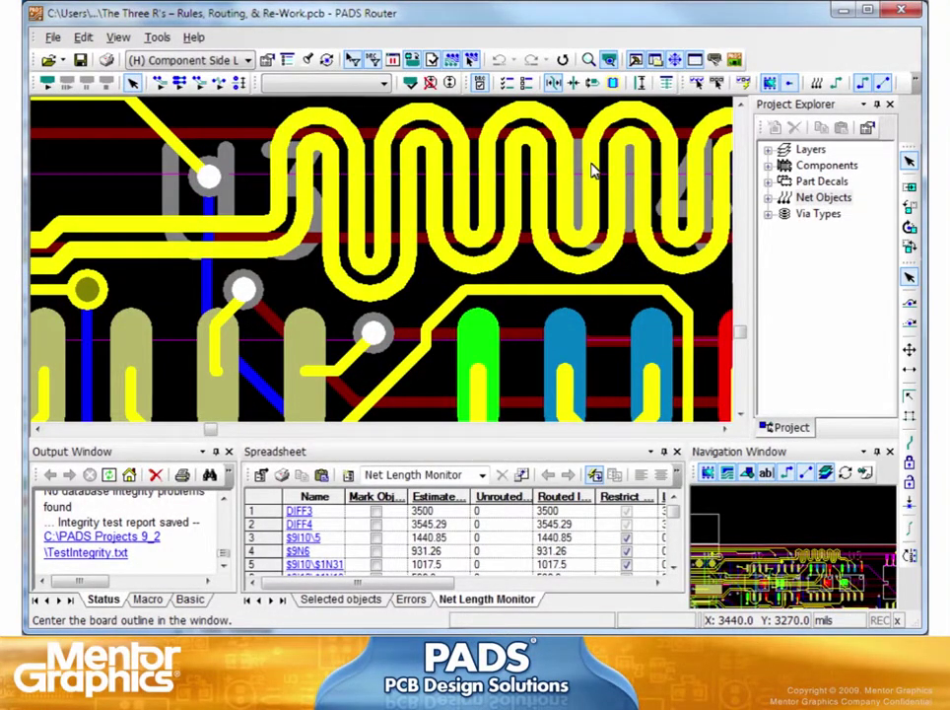
{"action": "left_click", "coordinate": [610, 60]}
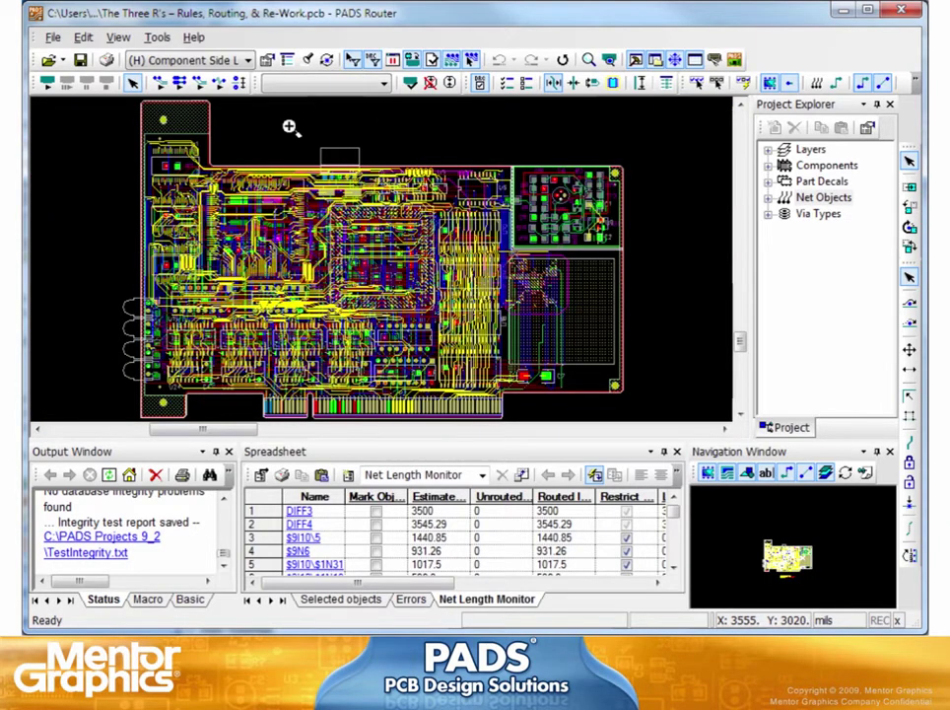
{"action": "scroll", "coordinate": [362, 155], "scroll_direction": "up", "scroll_amount": 3}
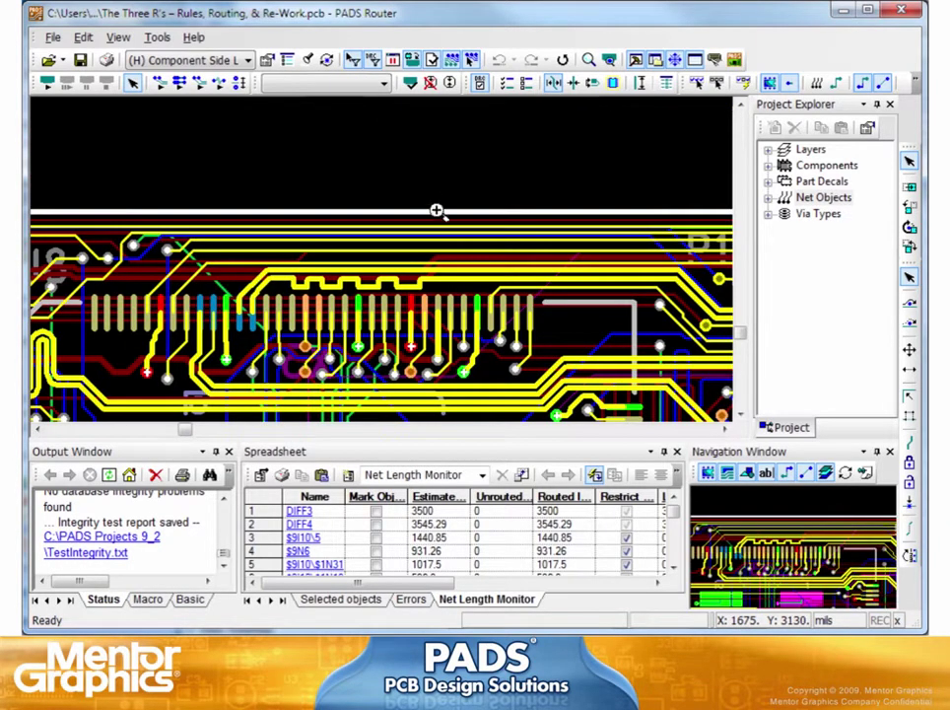
{"action": "scroll", "coordinate": [394, 271], "scroll_direction": "up", "scroll_amount": 3}
{"action": "scroll", "coordinate": [392, 271], "scroll_direction": "up", "scroll_amount": 1}
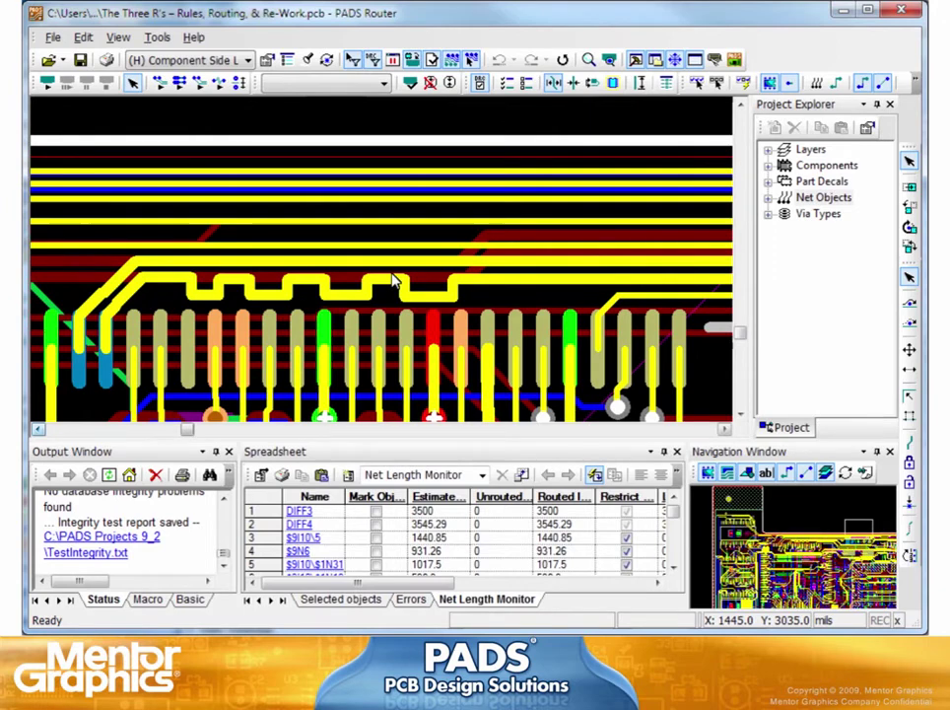
{"action": "left_click", "coordinate": [38, 431]}
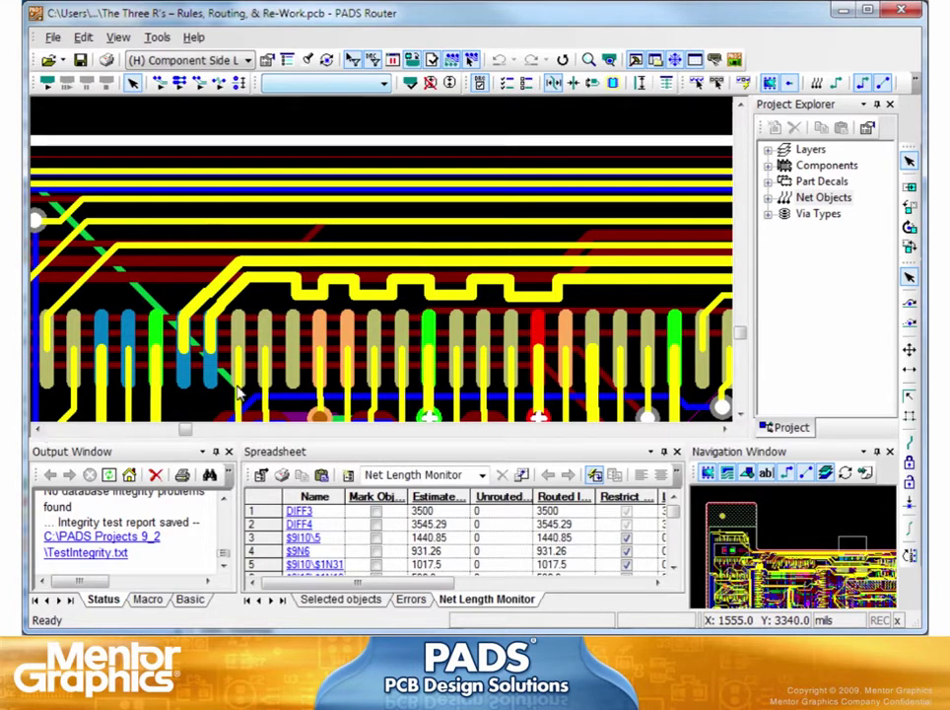
Step: Run the High Speed design verification on the routed board
{"action": "left_click", "coordinate": [383, 84]}
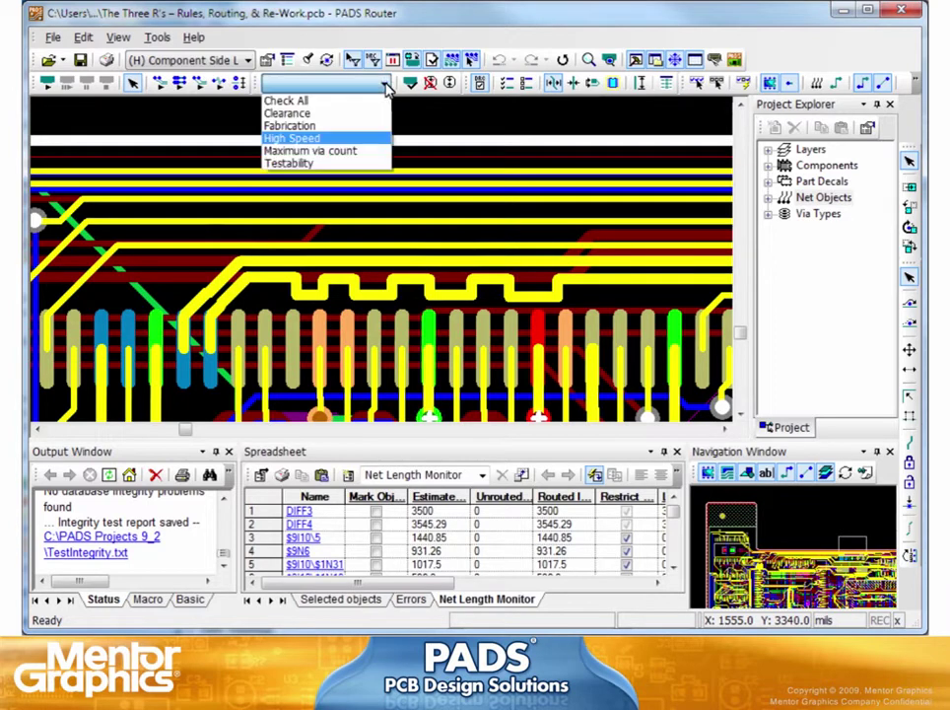
{"action": "left_click", "coordinate": [331, 138]}
{"action": "left_click", "coordinate": [411, 84]}
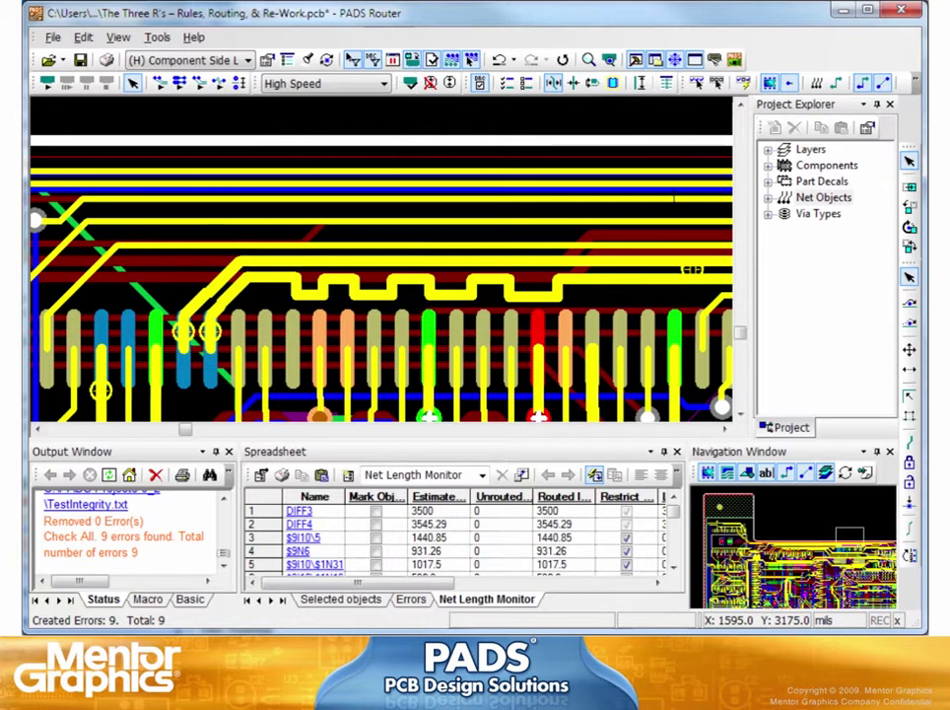
Step: Inspect the properties of the diffpair error marker on the DIFF3<->DIFF4 traces and close the dialog
{"action": "left_click", "coordinate": [692, 268]}
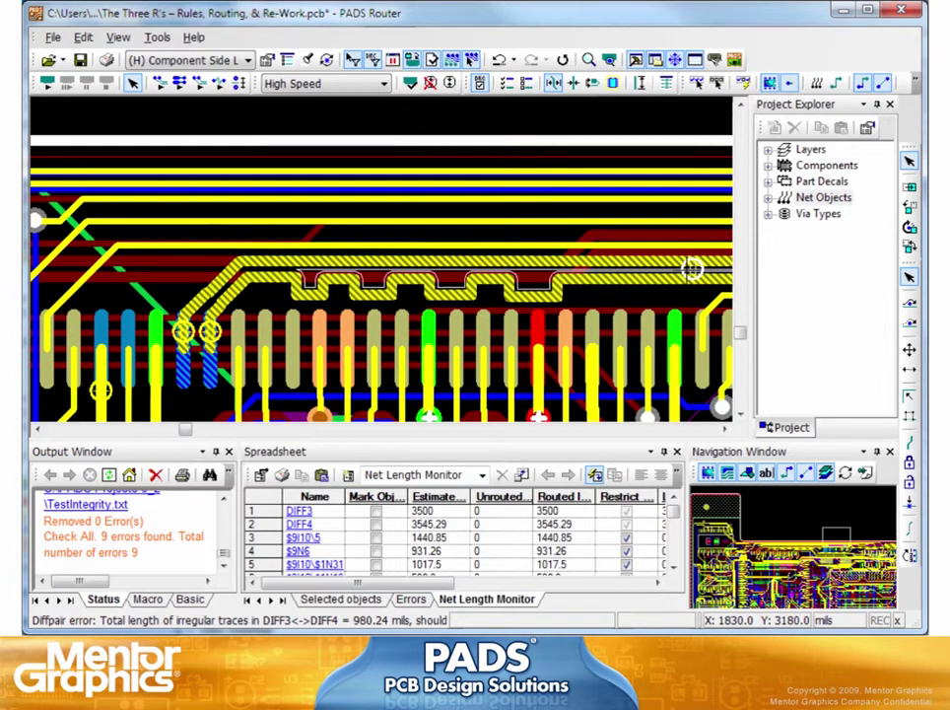
{"action": "right_click", "coordinate": [692, 268]}
{"action": "left_click", "coordinate": [712, 314]}
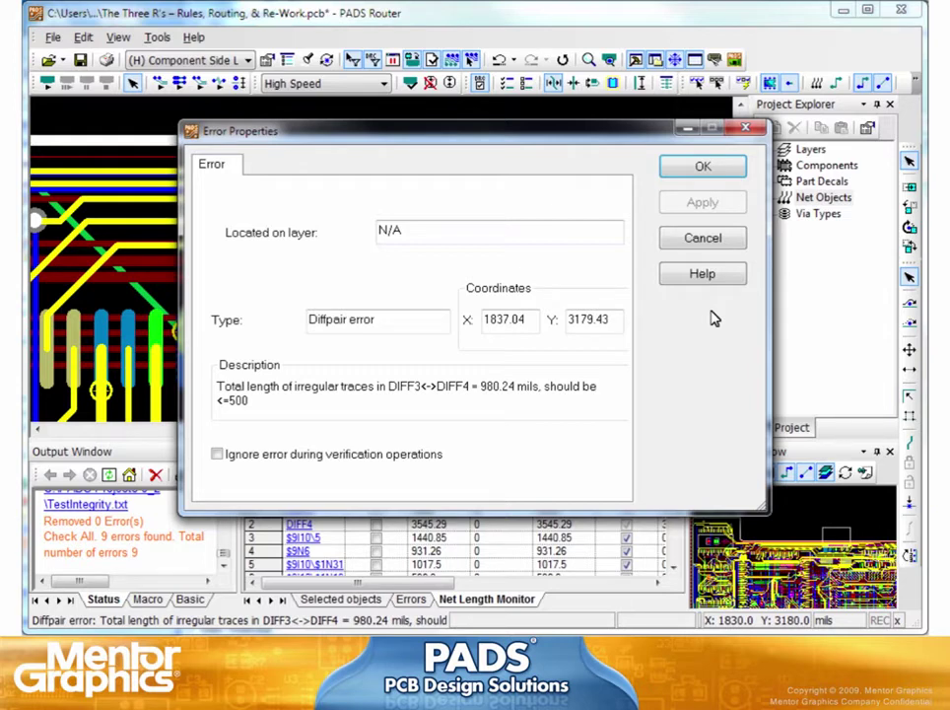
{"action": "left_click", "coordinate": [702, 165]}
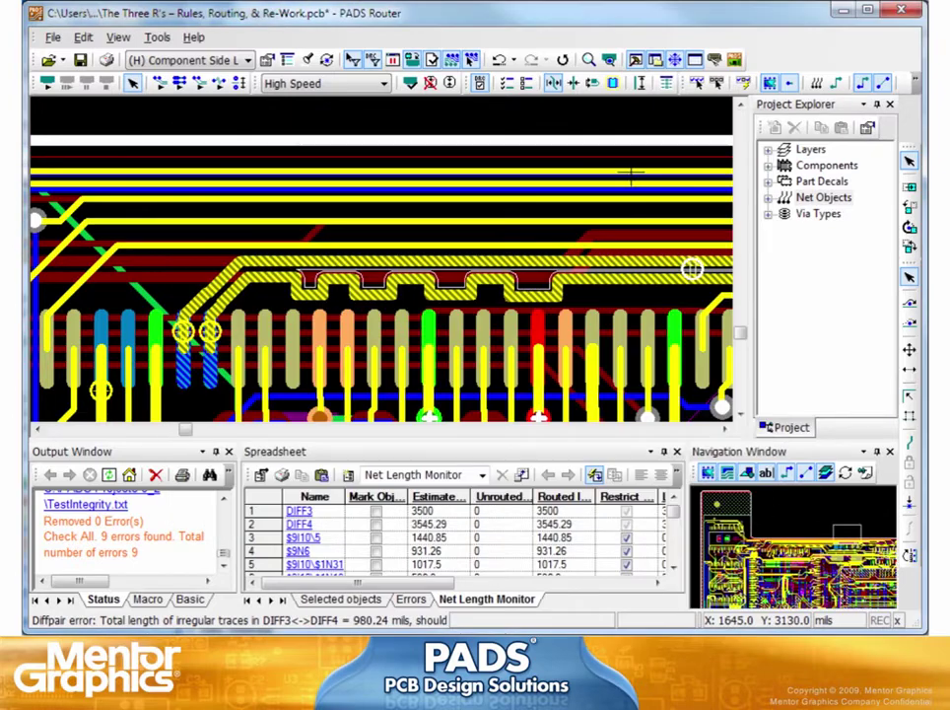
Step: Select the DIFF4 net and review the spreadsheet's net lengths and reported rule errors
{"action": "left_click", "coordinate": [575, 280]}
{"action": "left_click", "coordinate": [575, 282]}
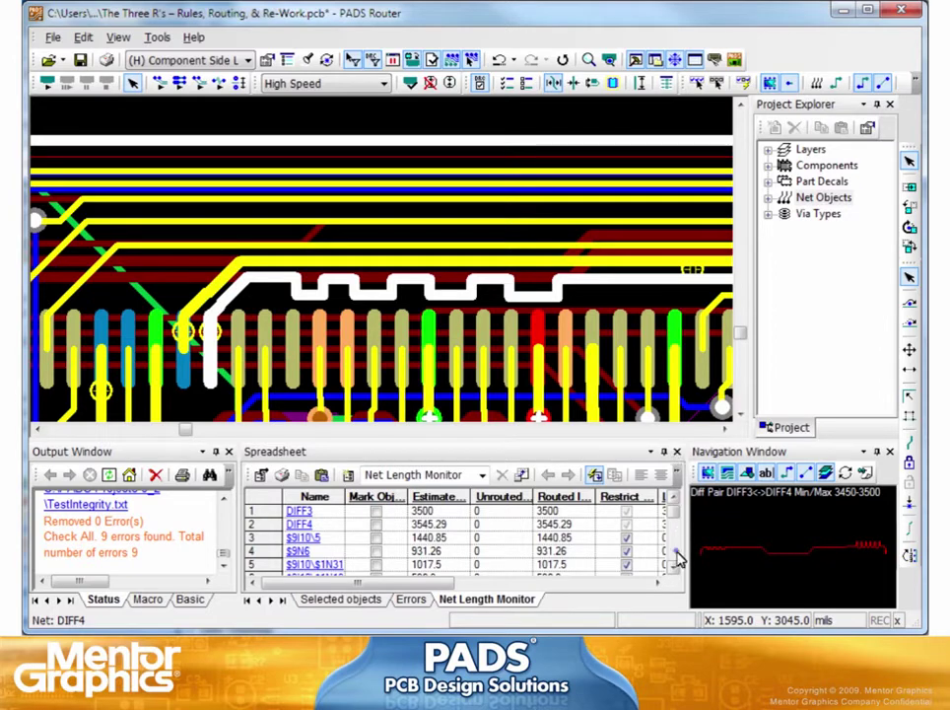
{"action": "scroll", "coordinate": [677, 559], "scroll_direction": "down", "scroll_amount": 7}
{"action": "scroll", "coordinate": [674, 557], "scroll_direction": "down", "scroll_amount": 1}
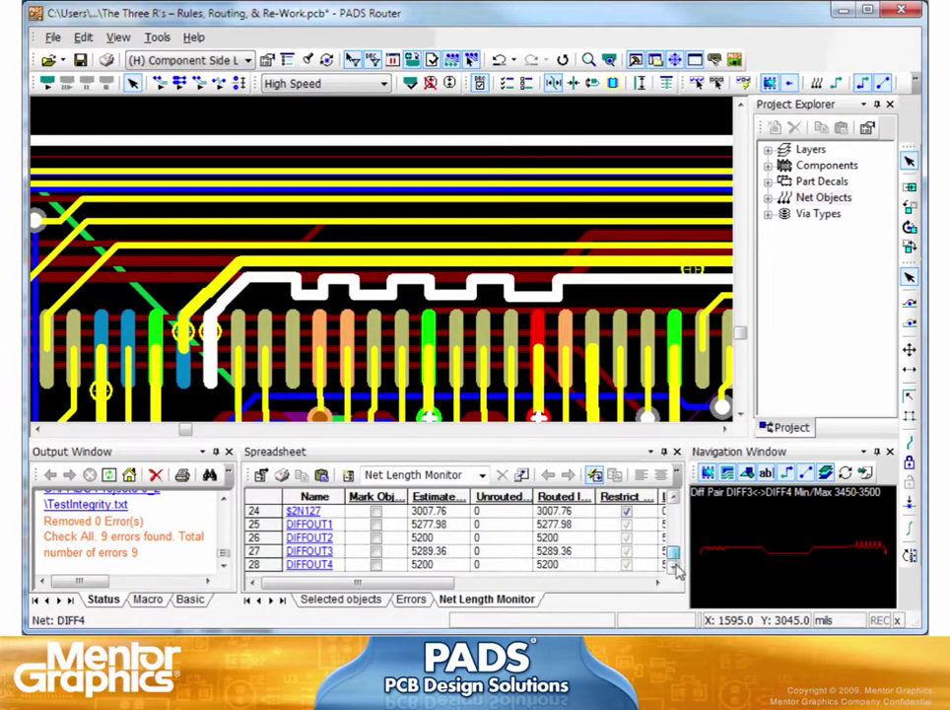
{"action": "scroll", "coordinate": [672, 522], "scroll_direction": "up", "scroll_amount": 7}
{"action": "scroll", "coordinate": [673, 542], "scroll_direction": "down", "scroll_amount": 6}
{"action": "left_click", "coordinate": [409, 599]}
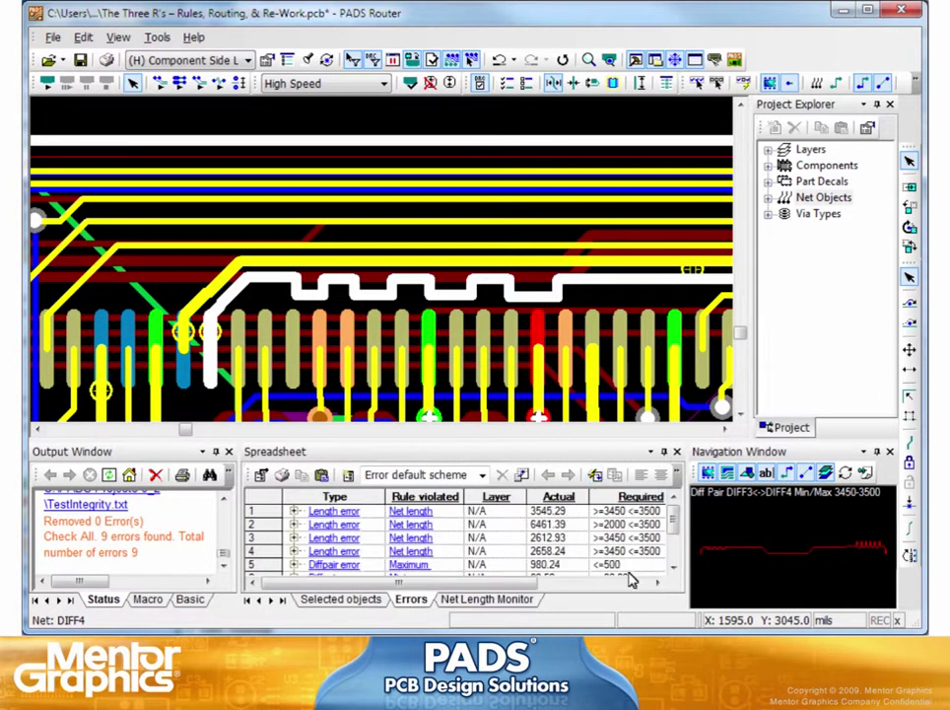
{"action": "scroll", "coordinate": [675, 541], "scroll_direction": "down", "scroll_amount": 2}
{"action": "scroll", "coordinate": [676, 529], "scroll_direction": "up", "scroll_amount": 1}
{"action": "scroll", "coordinate": [676, 532], "scroll_direction": "up", "scroll_amount": 1}
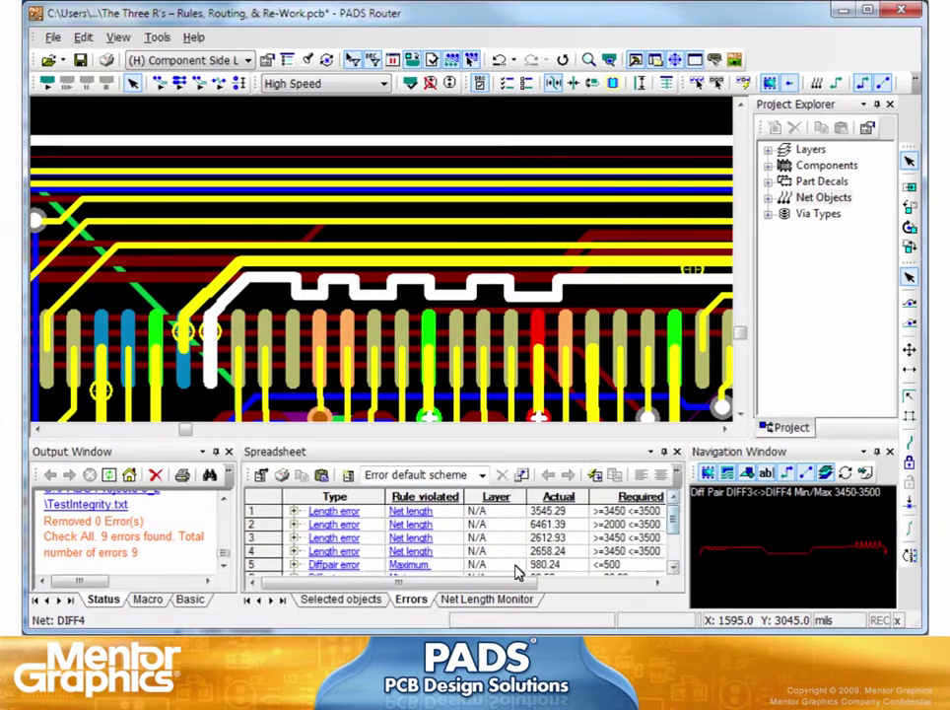
{"action": "left_click", "coordinate": [487, 599]}
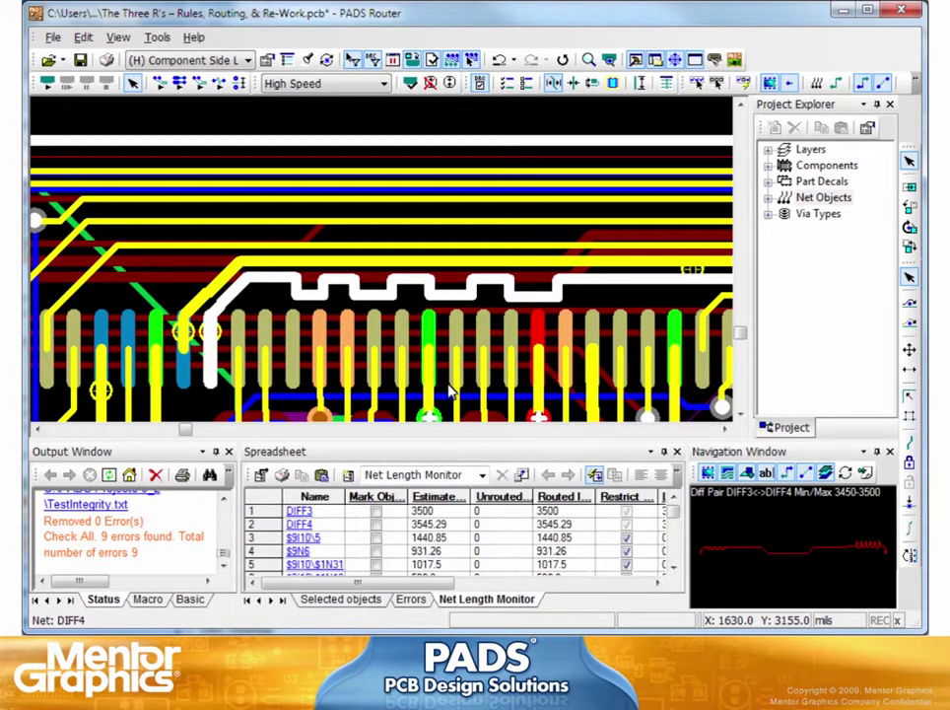
Step: Select the whole DIFF3<->DIFF4 differential pair from net DIFF4 and tune it
{"action": "right_click", "coordinate": [446, 276]}
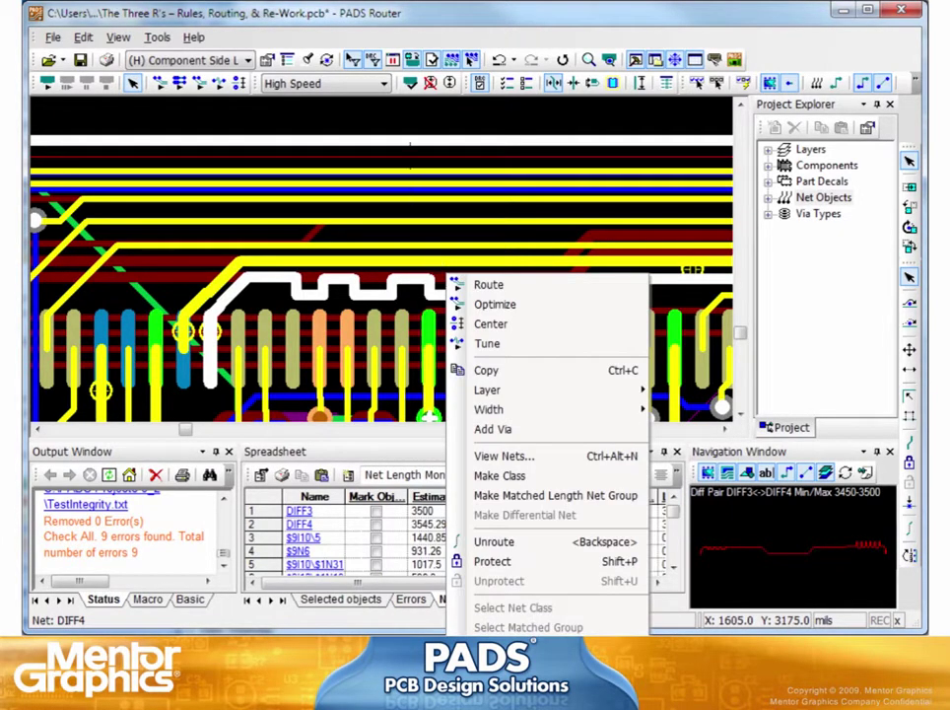
{"action": "right_click", "coordinate": [412, 130]}
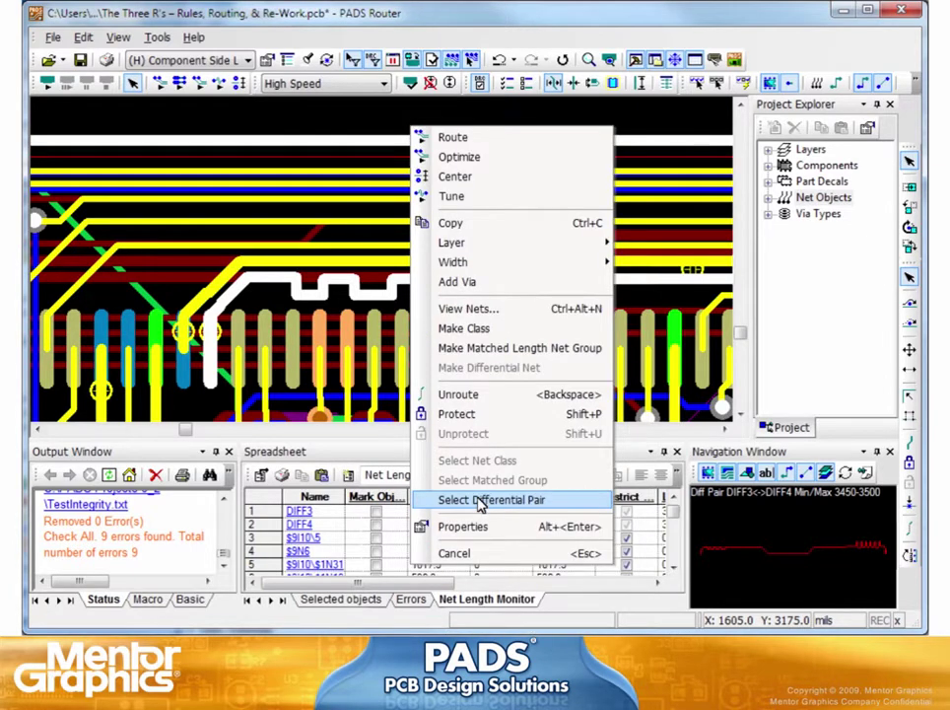
{"action": "left_click", "coordinate": [480, 501]}
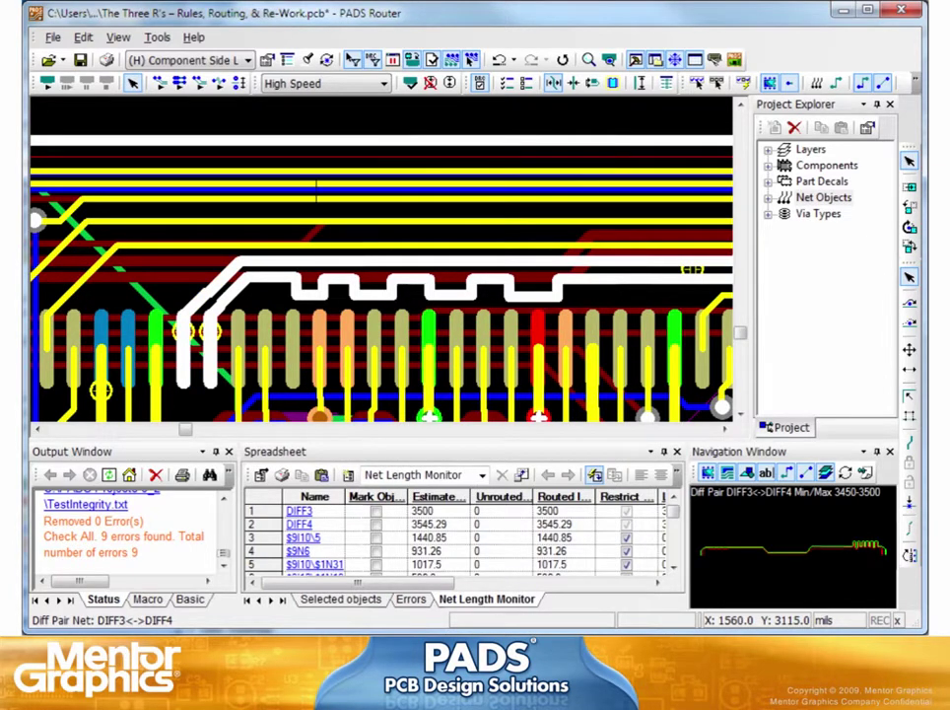
{"action": "right_click", "coordinate": [318, 193]}
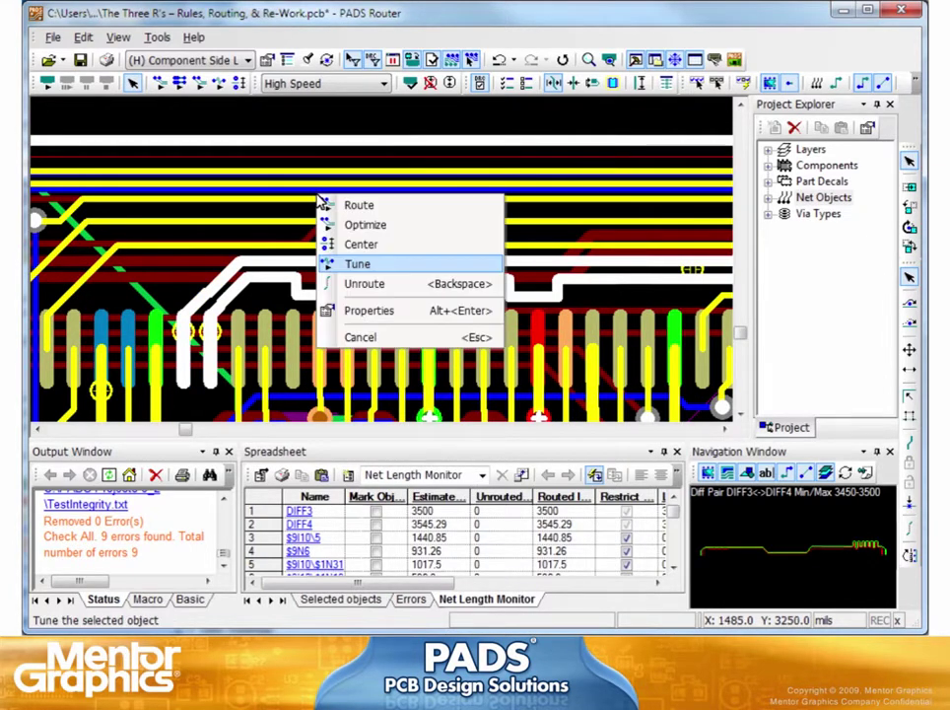
{"action": "left_click", "coordinate": [356, 265]}
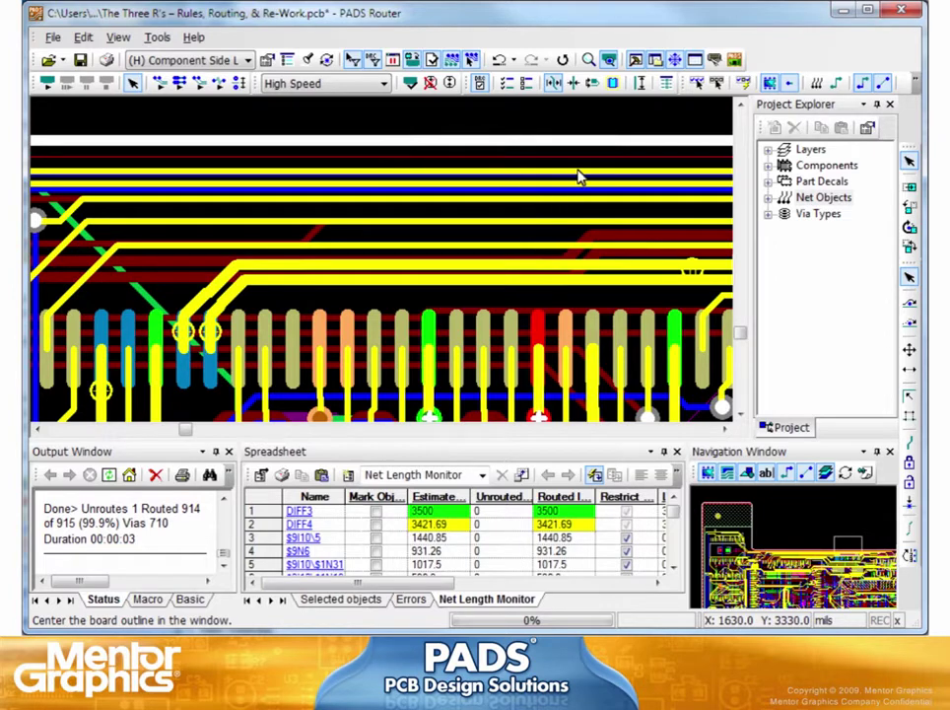
Step: Remove all error markers from the entire design and switch to PADS Layout
{"action": "left_click", "coordinate": [608, 60]}
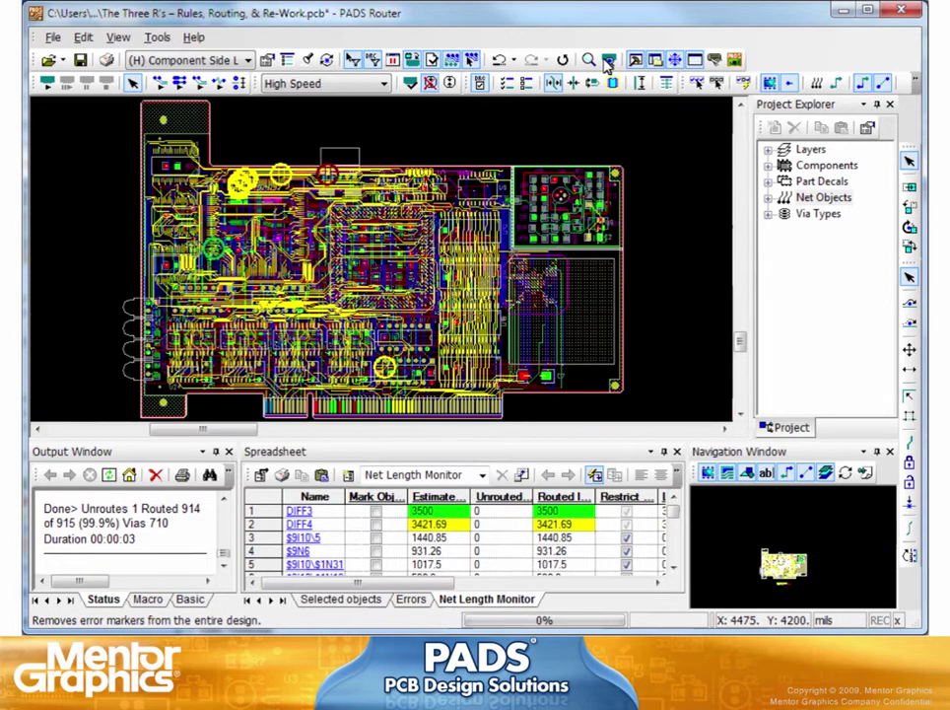
{"action": "left_click", "coordinate": [431, 84]}
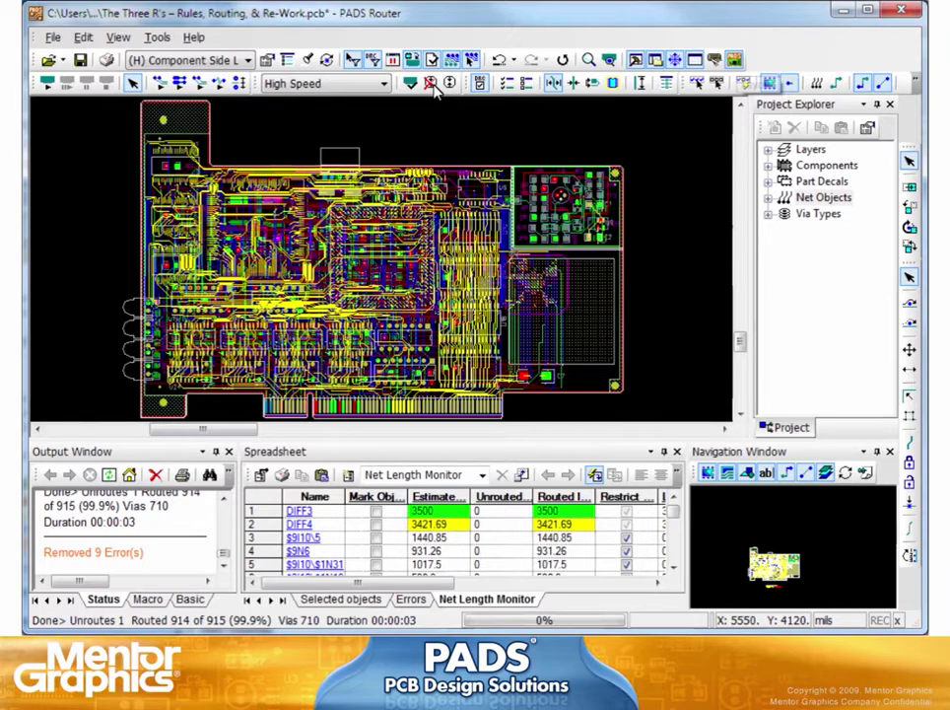
{"action": "left_click", "coordinate": [734, 60]}
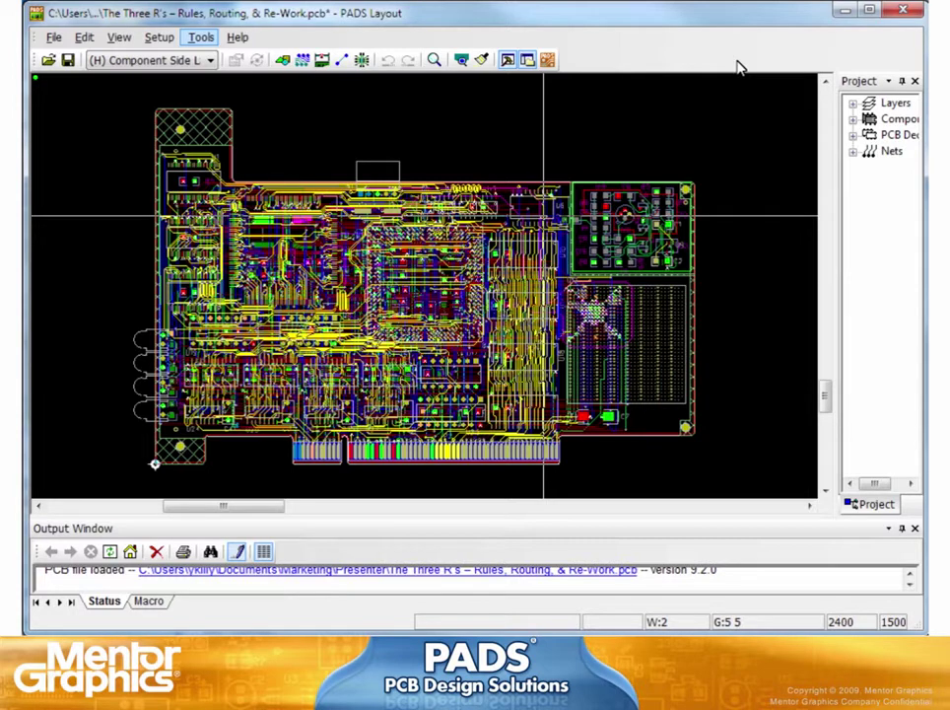
Step: Export the board to HyperLynx BoardSim for signal/power integrity analysis, including the .REF IC automapping file but excluding plane areas and copper pours
{"action": "left_click", "coordinate": [201, 39]}
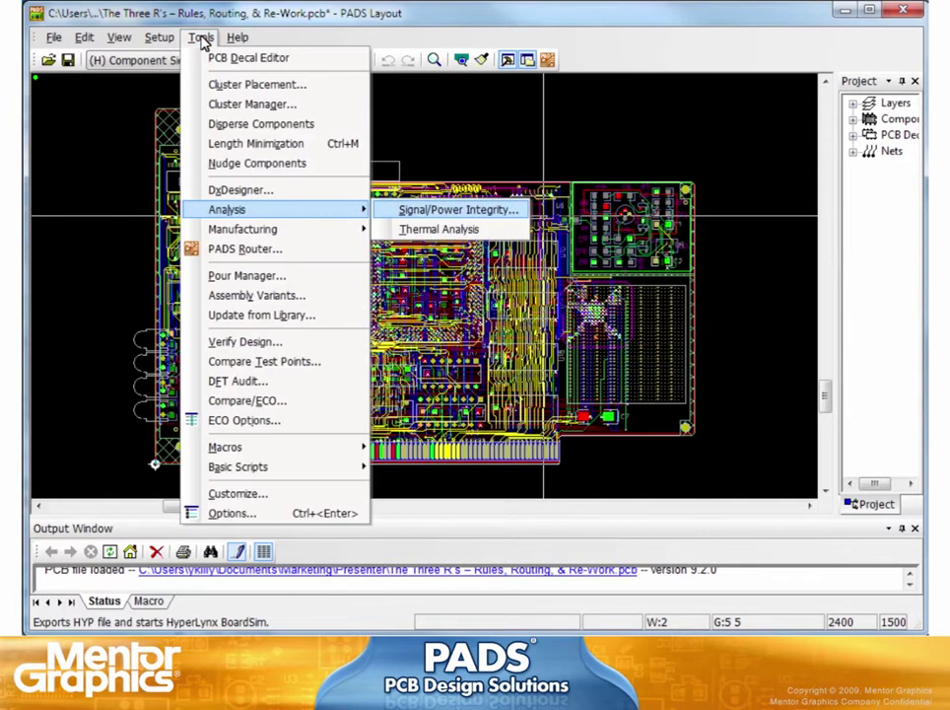
{"action": "left_click", "coordinate": [467, 211]}
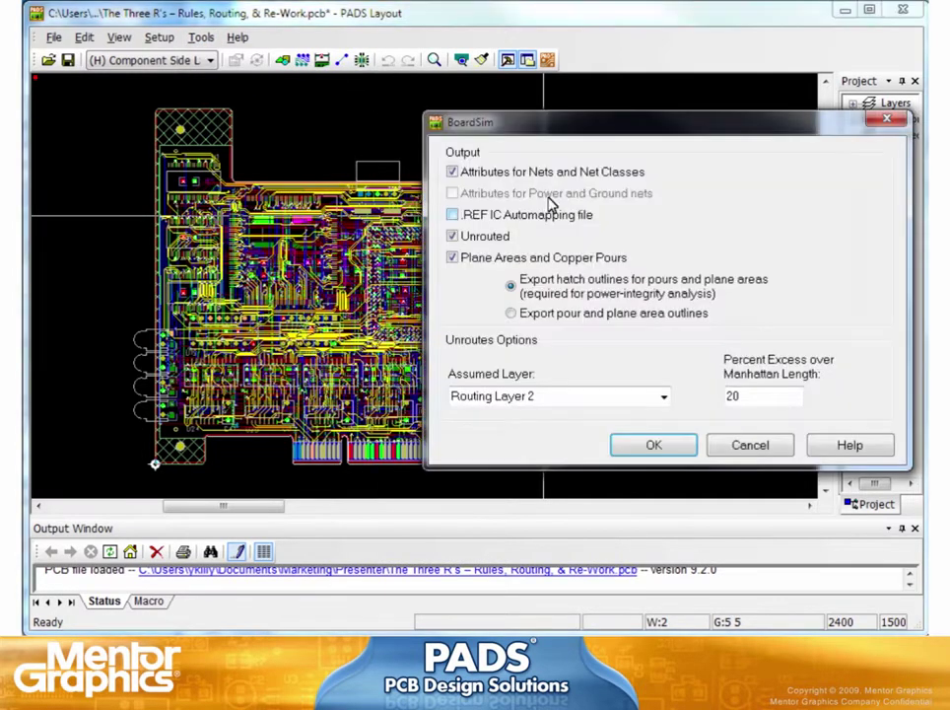
{"action": "left_click_drag", "start_coordinate": [597, 136], "coordinate": [393, 120]}
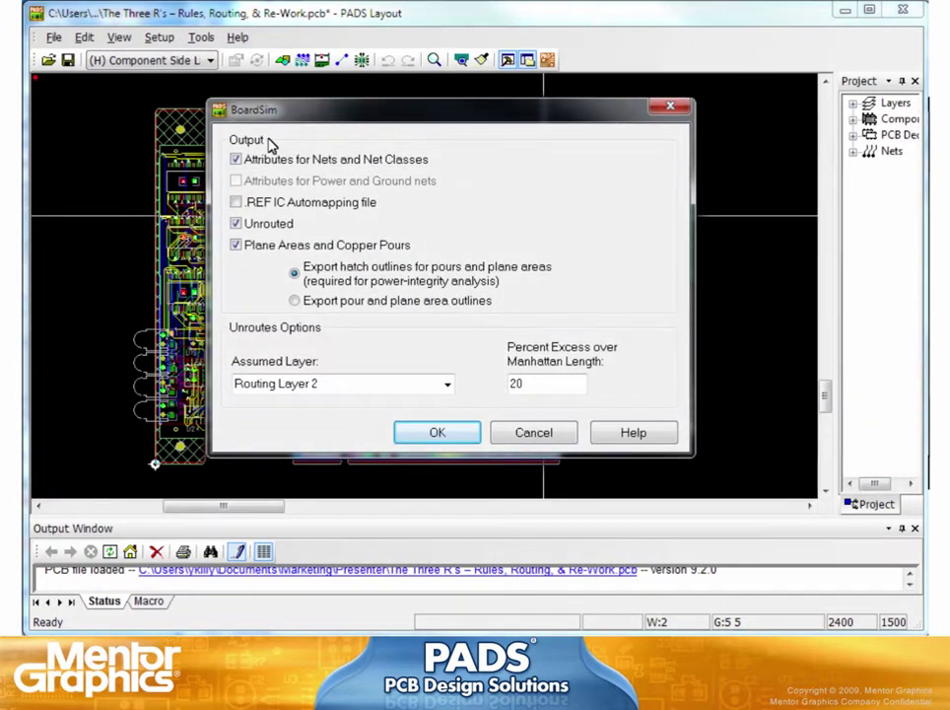
{"action": "left_click", "coordinate": [236, 202]}
{"action": "left_click", "coordinate": [439, 433]}
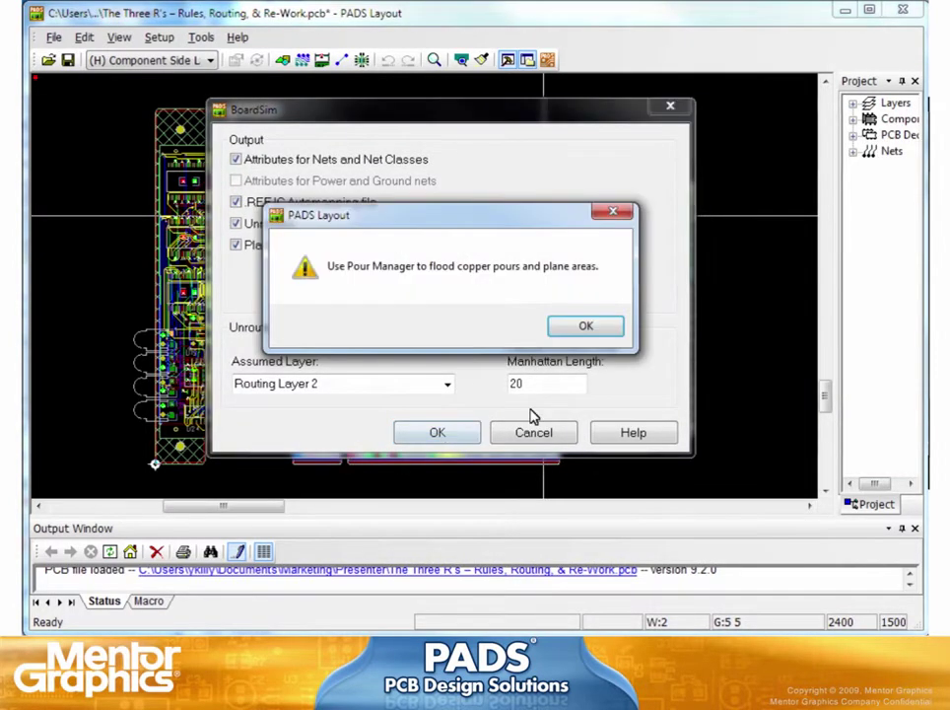
{"action": "left_click", "coordinate": [581, 329]}
{"action": "left_click", "coordinate": [237, 246]}
{"action": "left_click", "coordinate": [437, 431]}
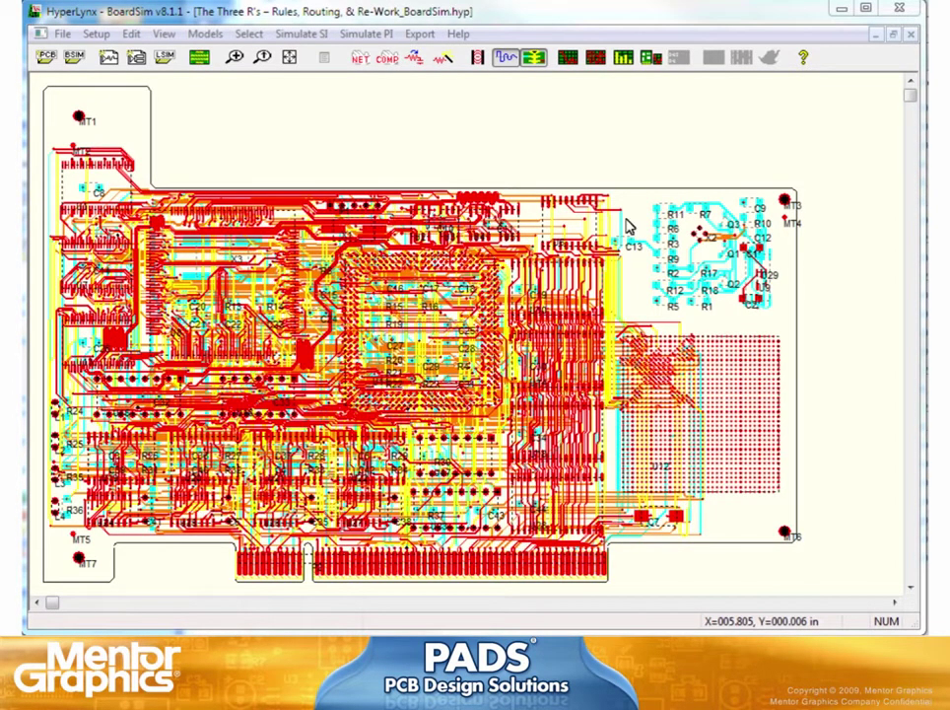
Step: Review the board's layer stackup in HyperLynx BoardSim and zoom in on the traces around X1 near the board's upper edge
{"action": "left_click", "coordinate": [199, 58]}
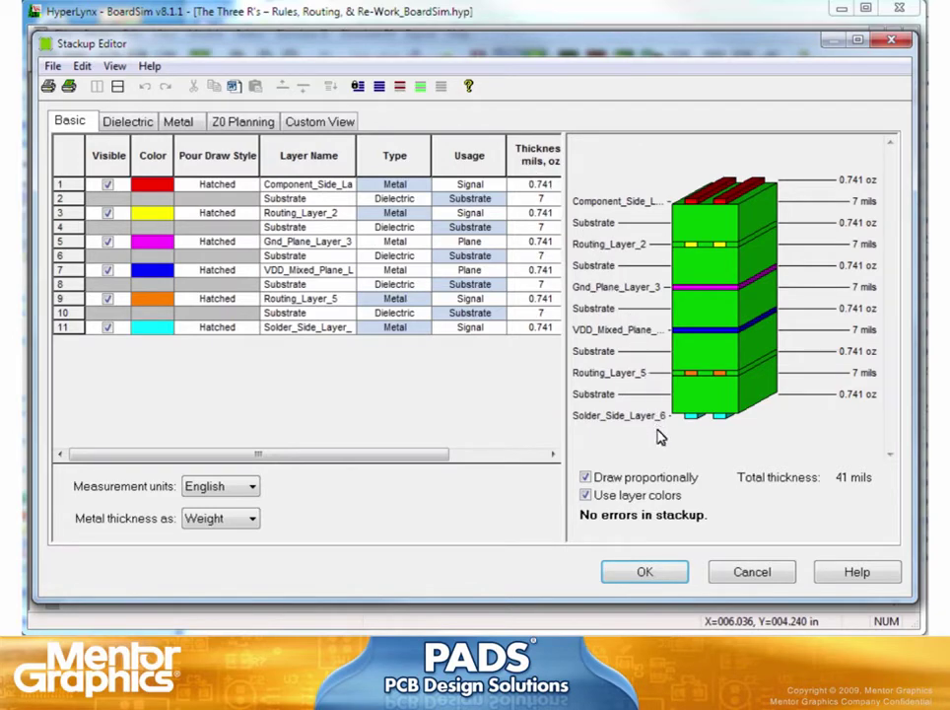
{"action": "left_click", "coordinate": [669, 576]}
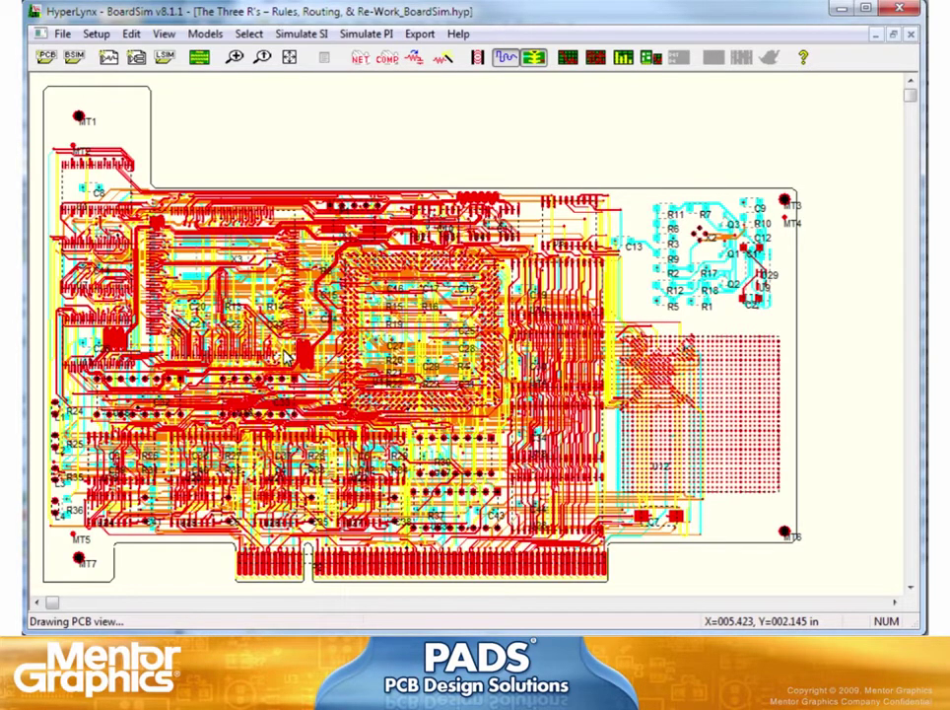
{"action": "left_click", "coordinate": [235, 56]}
{"action": "left_click_drag", "start_coordinate": [321, 163], "coordinate": [512, 203]}
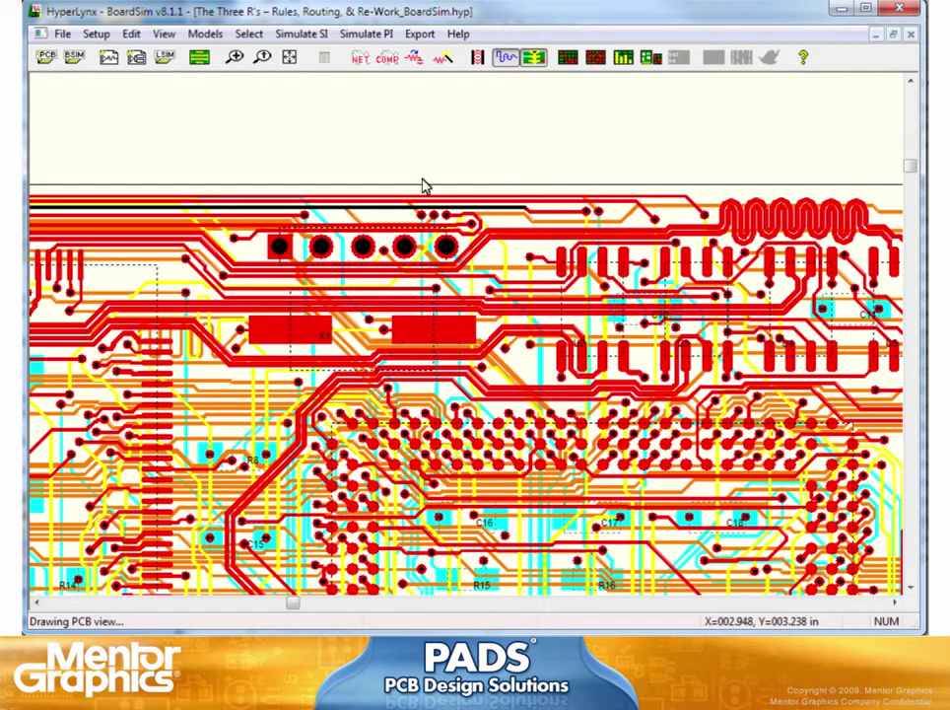
Step: Select net DATA_BUS0 by name for analysis, dismissing any IBIS model loading errors
{"action": "left_click", "coordinate": [360, 58]}
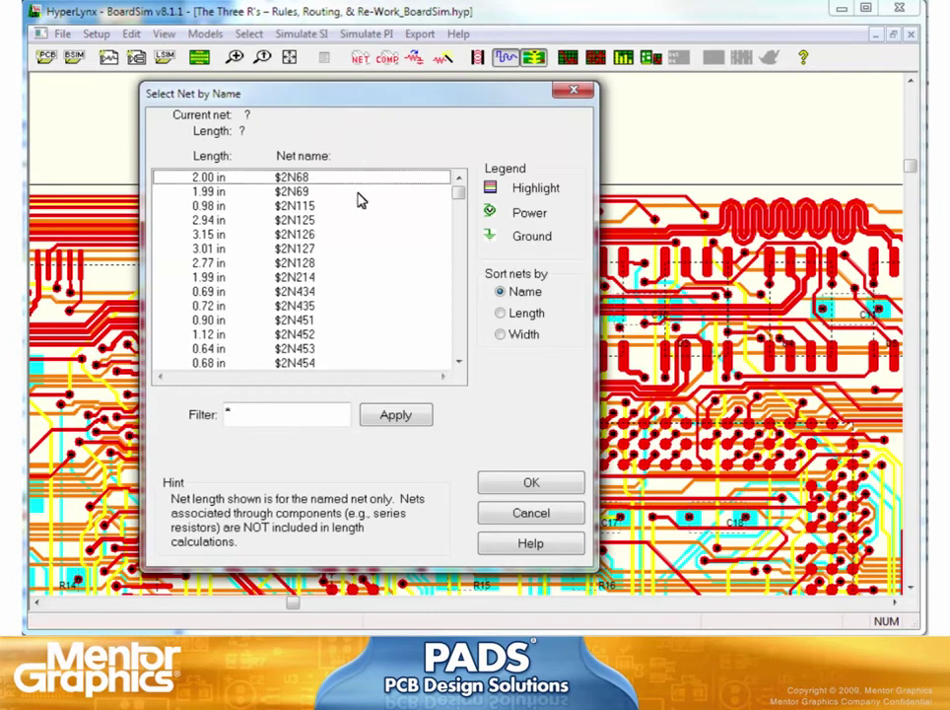
{"action": "left_click", "coordinate": [360, 336]}
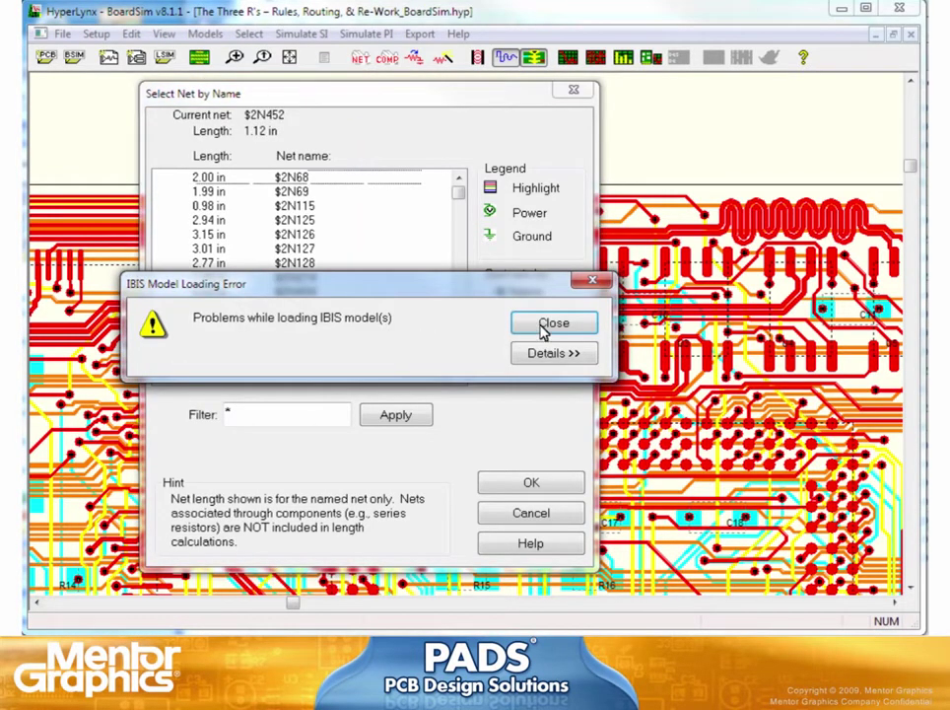
{"action": "left_click", "coordinate": [543, 328]}
{"action": "scroll", "coordinate": [464, 351], "scroll_direction": "down", "scroll_amount": 5}
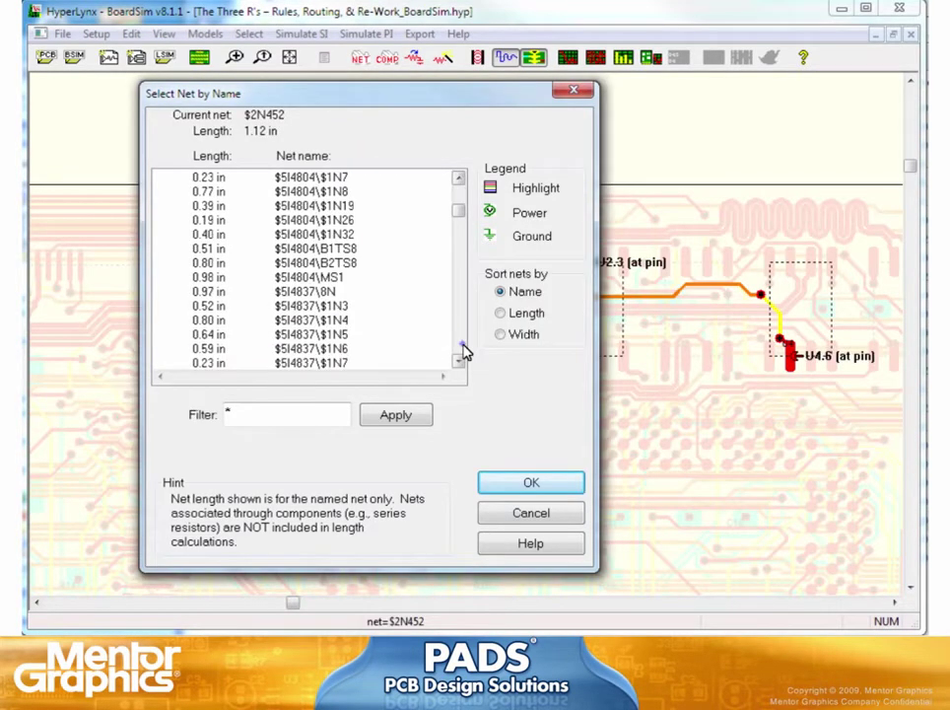
{"action": "scroll", "coordinate": [463, 351], "scroll_direction": "down", "scroll_amount": 5}
{"action": "scroll", "coordinate": [463, 351], "scroll_direction": "down", "scroll_amount": 5}
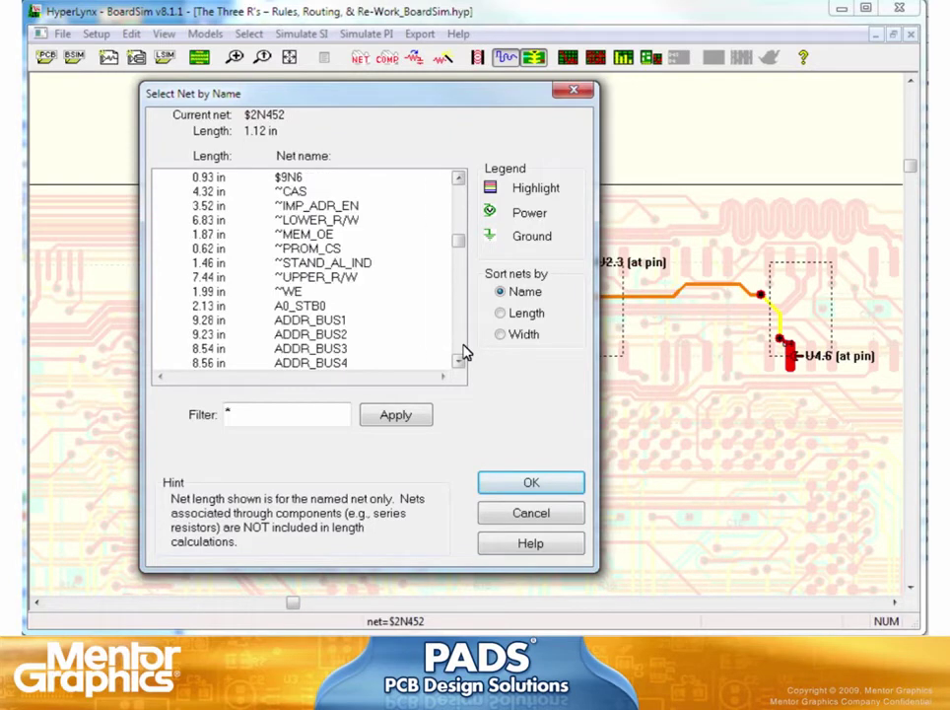
{"action": "scroll", "coordinate": [346, 339], "scroll_direction": "down", "scroll_amount": 4}
{"action": "left_click", "coordinate": [340, 335]}
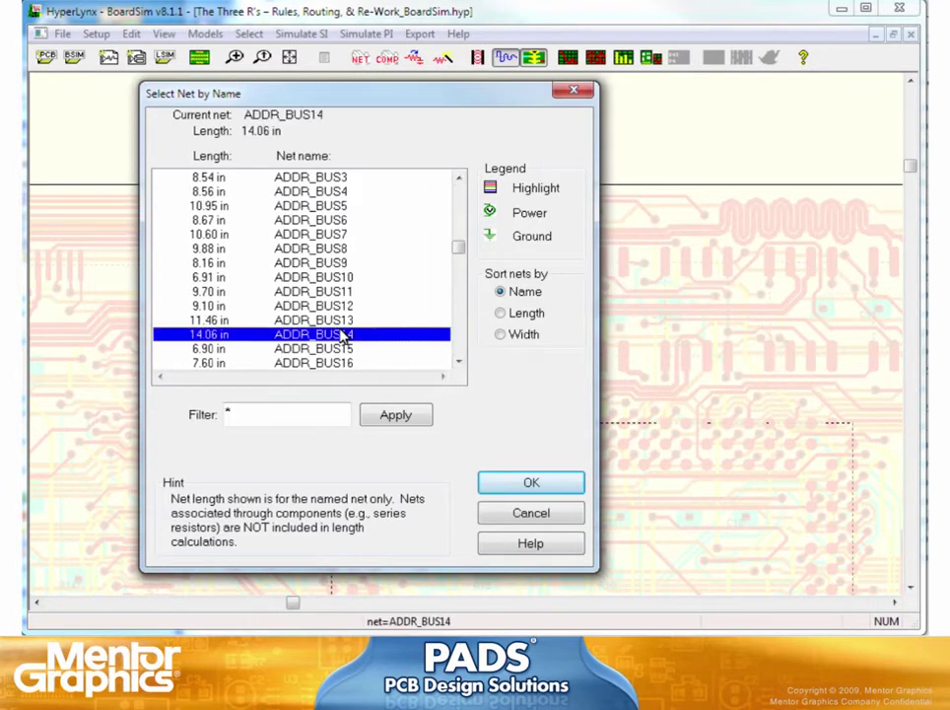
{"action": "key", "text": "d"}
{"action": "left_click", "coordinate": [553, 323]}
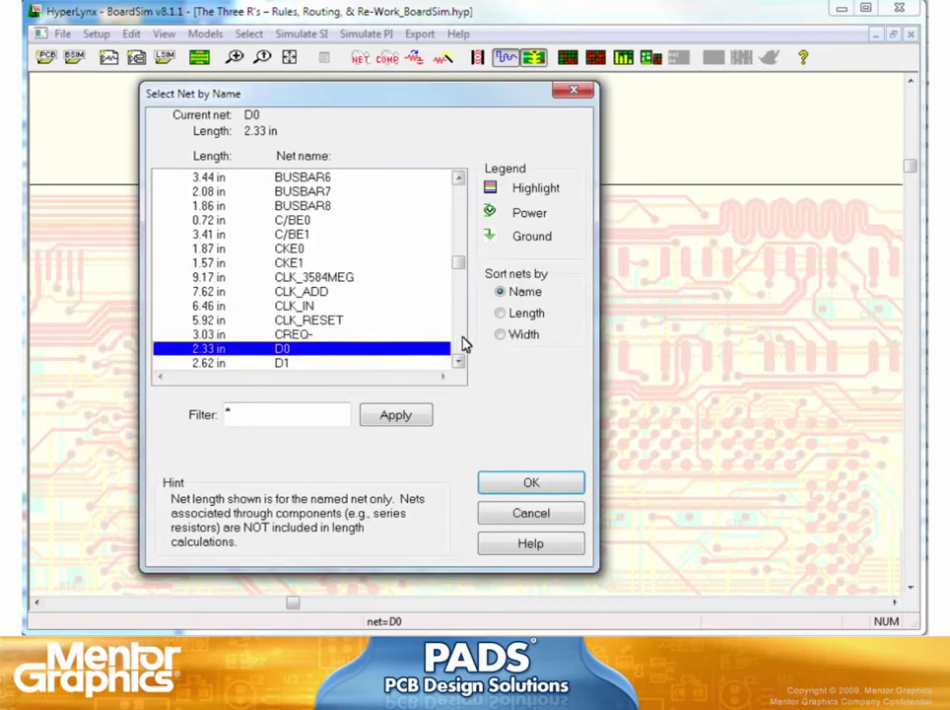
{"action": "scroll", "coordinate": [457, 352], "scroll_direction": "down", "scroll_amount": 5}
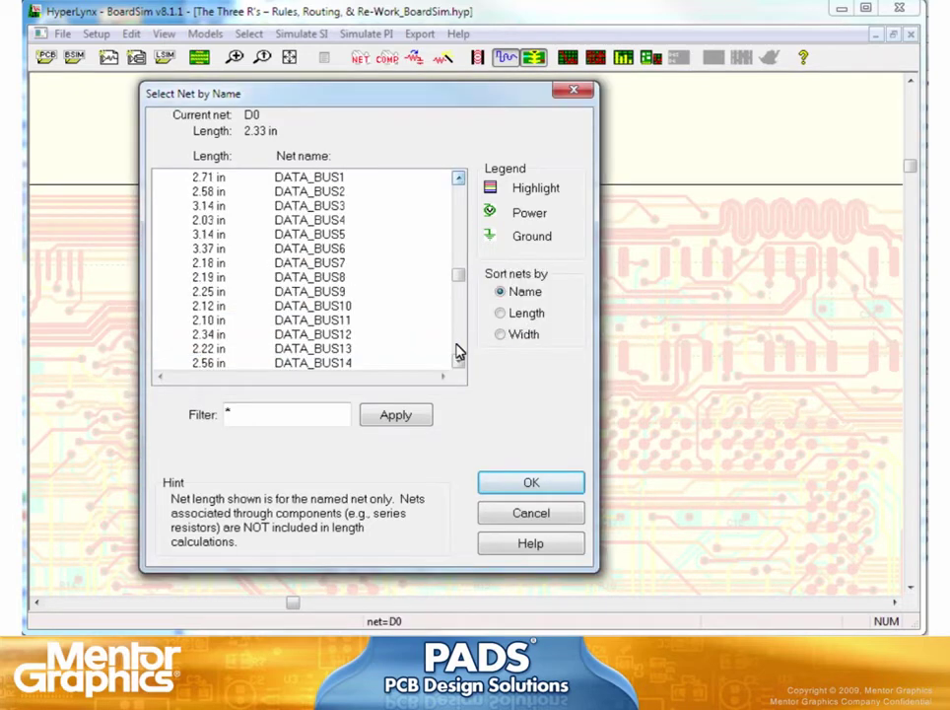
{"action": "left_click", "coordinate": [458, 178]}
{"action": "left_click", "coordinate": [458, 178]}
{"action": "left_click", "coordinate": [306, 194]}
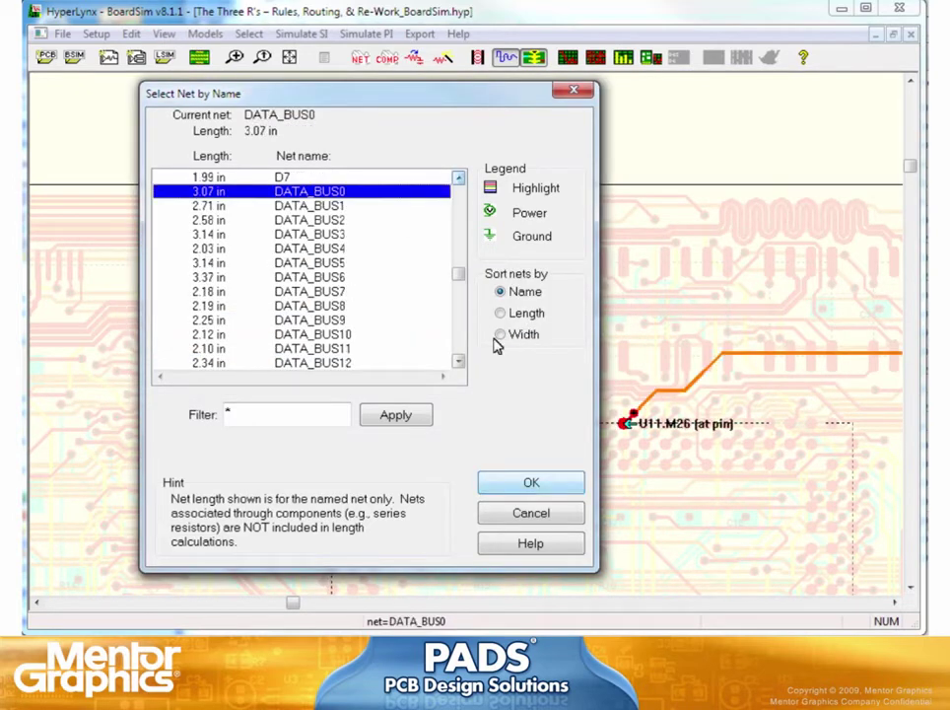
{"action": "left_click", "coordinate": [513, 483]}
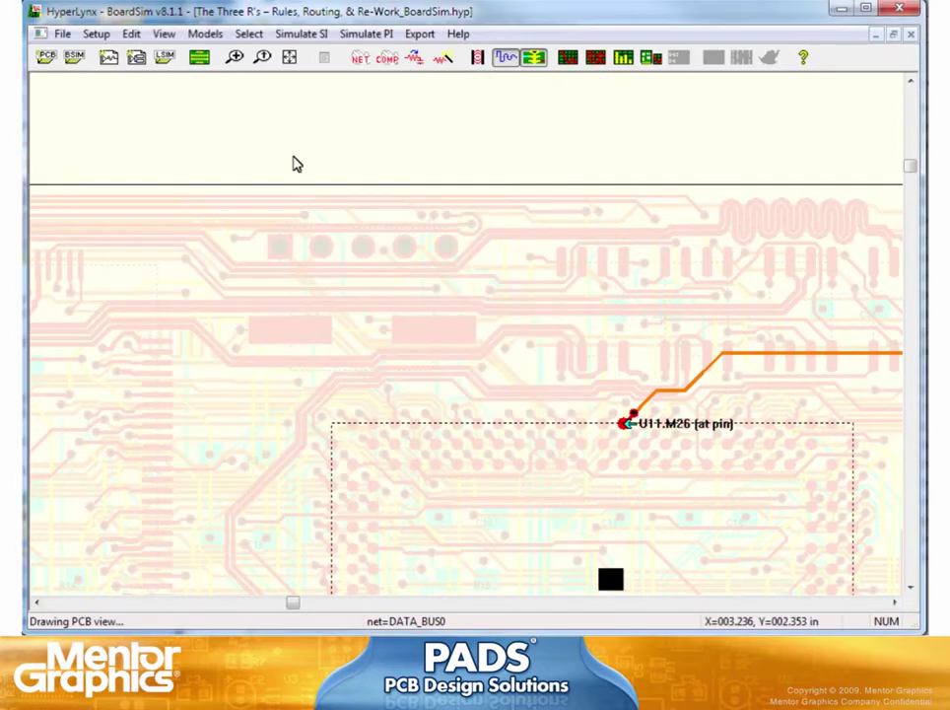
Step: Set the buffer of driver pin U11.M26 on net DATA_BUS0 to Output in the IC model assignments
{"action": "left_click", "coordinate": [264, 58]}
{"action": "left_click", "coordinate": [242, 58]}
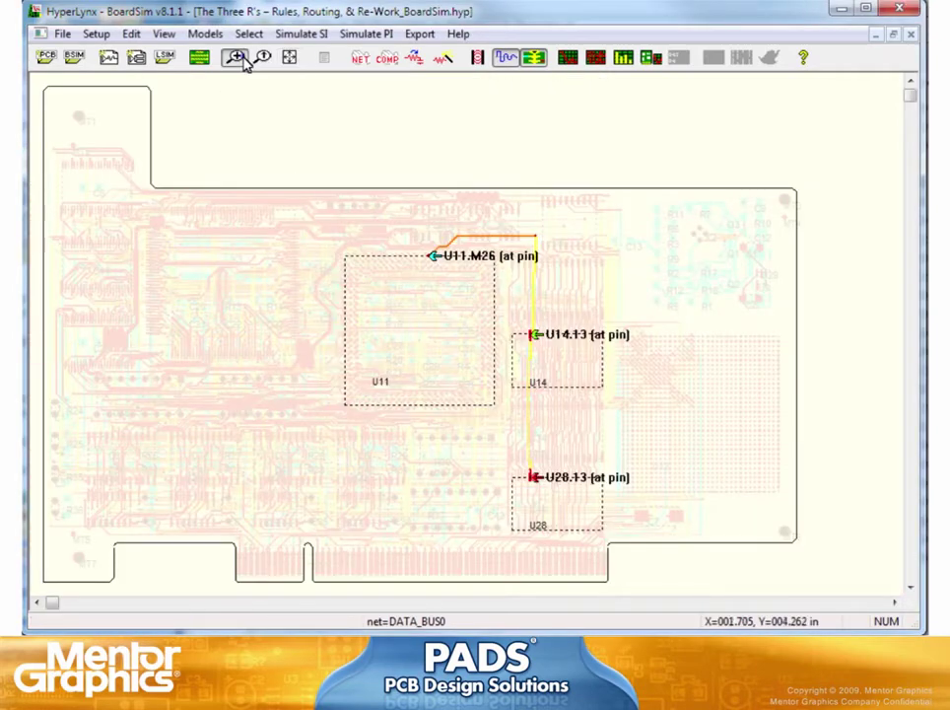
{"action": "left_click_drag", "start_coordinate": [500, 388], "coordinate": [446, 431]}
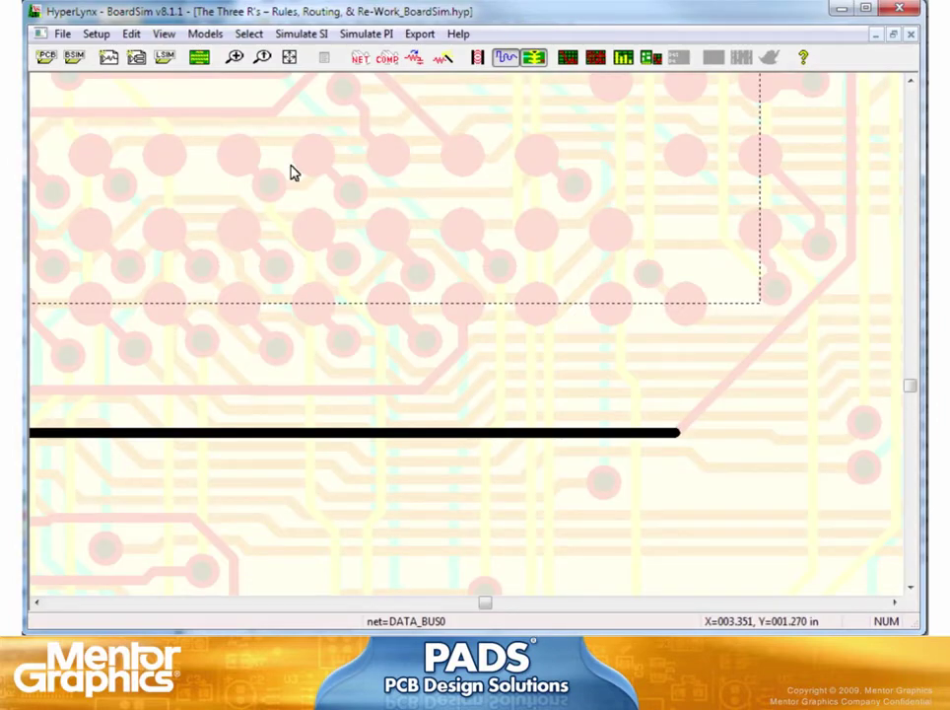
{"action": "left_click", "coordinate": [290, 57]}
{"action": "left_click", "coordinate": [236, 58]}
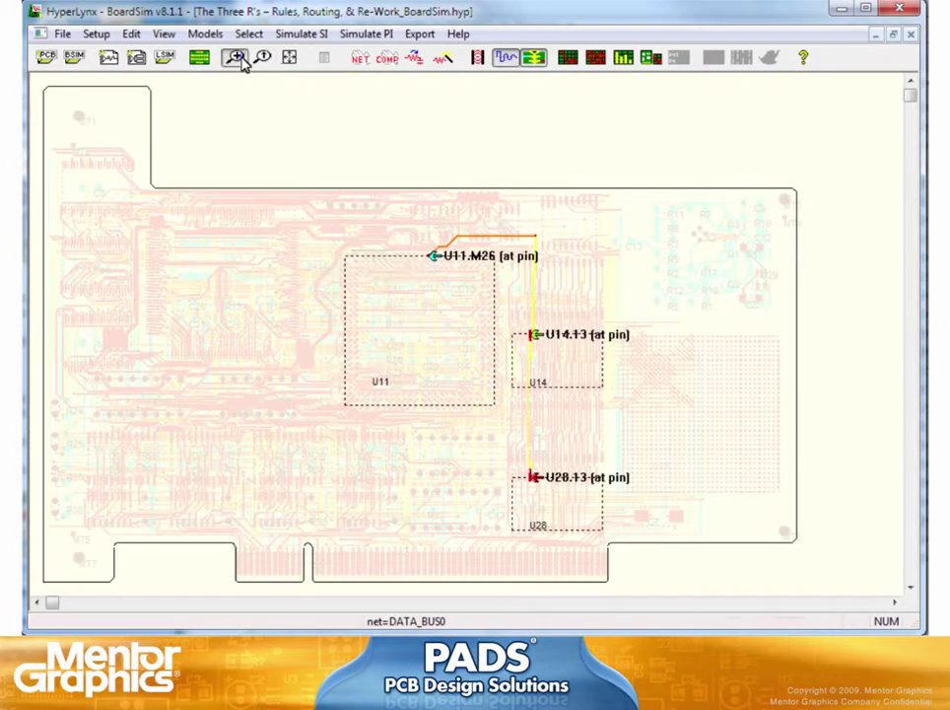
{"action": "left_click", "coordinate": [673, 231]}
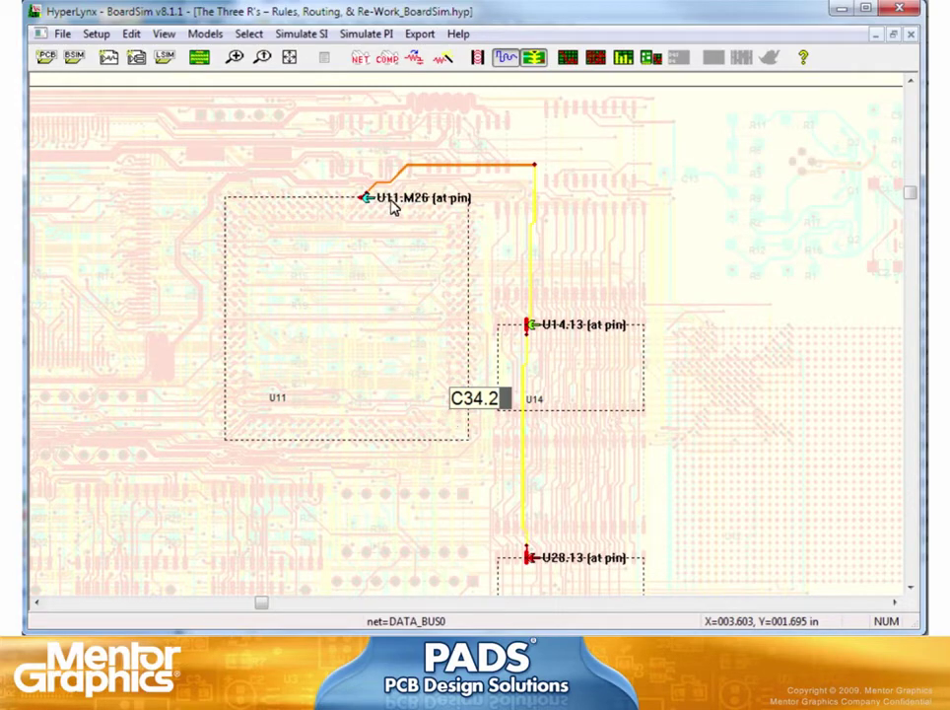
{"action": "left_click", "coordinate": [389, 62]}
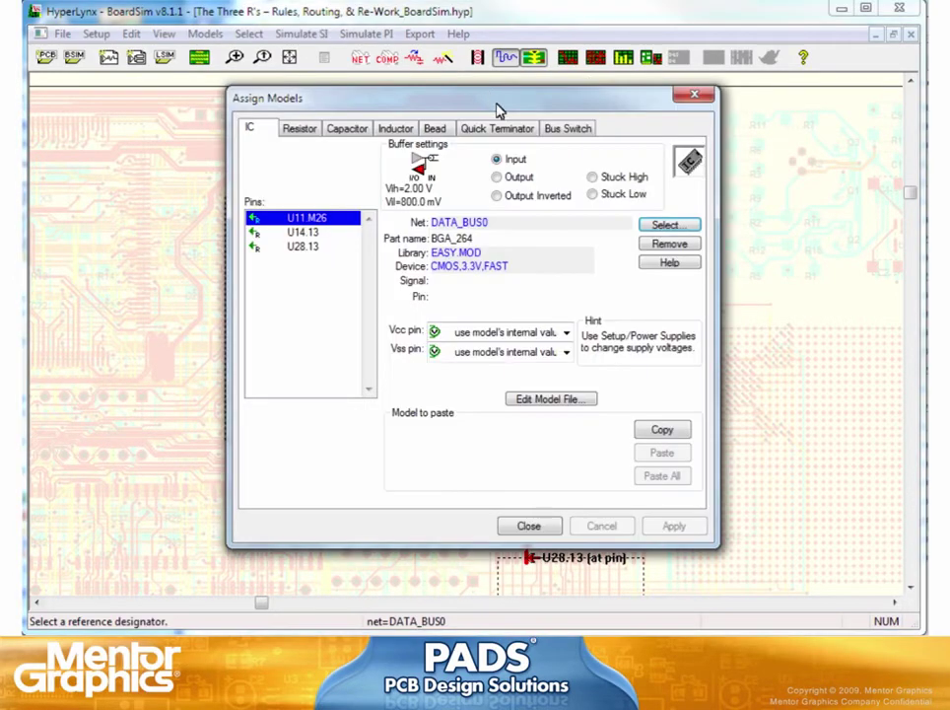
{"action": "left_click", "coordinate": [518, 178]}
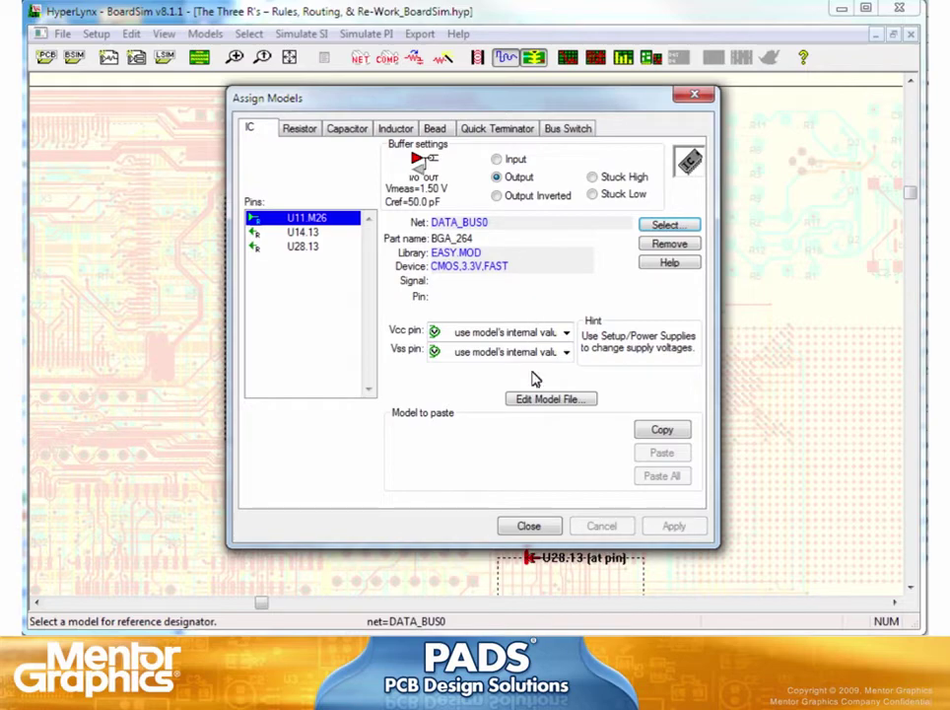
{"action": "left_click", "coordinate": [528, 526]}
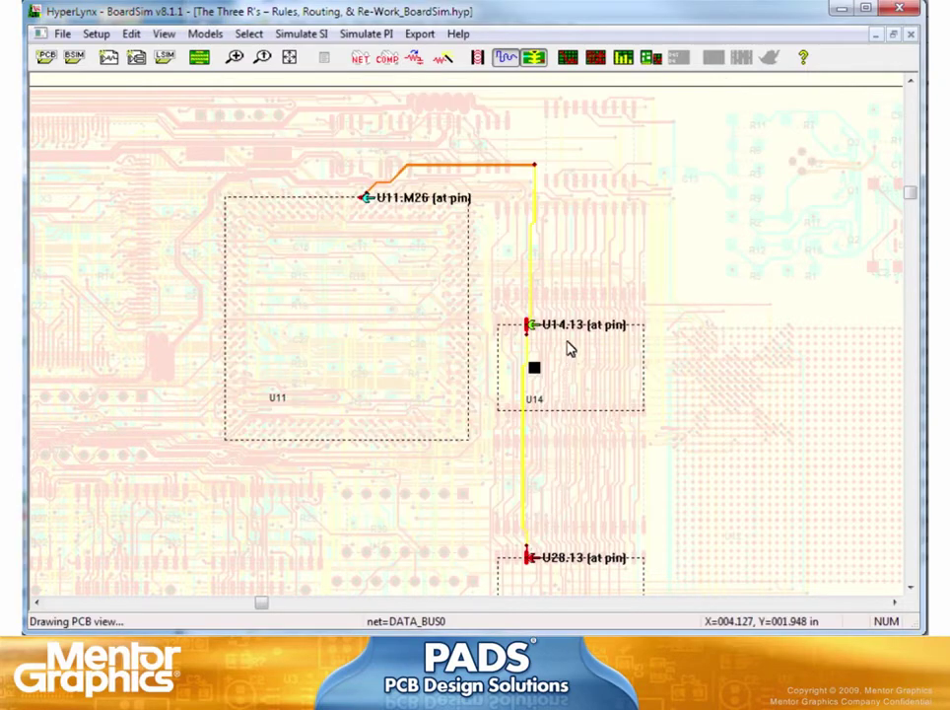
Step: Run a standard rising-edge simulation of DATA_BUS0 in the Digital Oscilloscope and measure the overshoot of the U28.13 waveform
{"action": "left_click", "coordinate": [568, 58]}
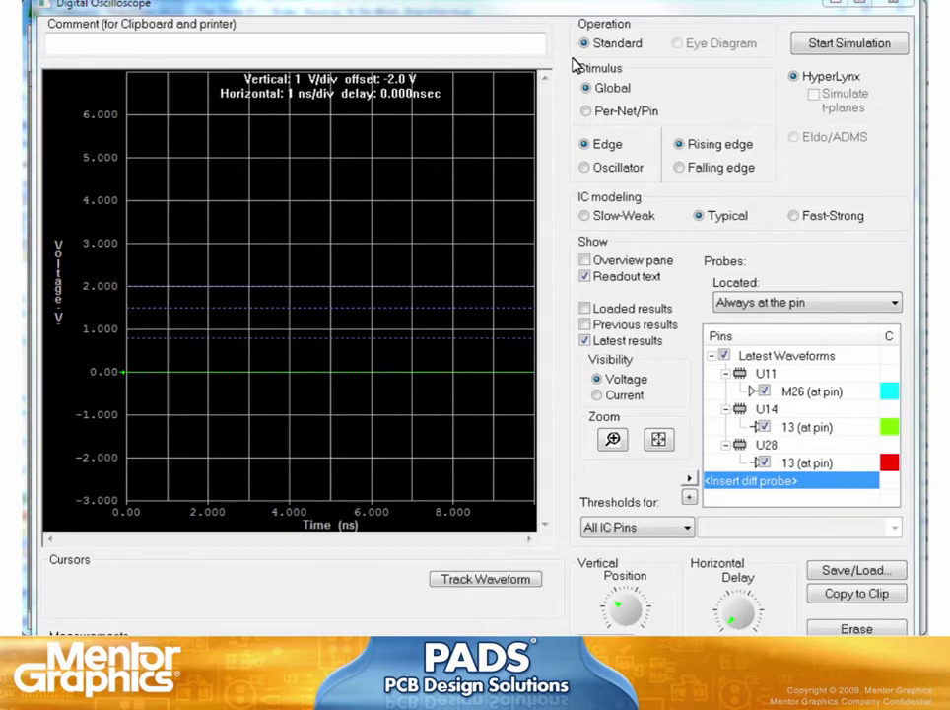
{"action": "left_click", "coordinate": [843, 49]}
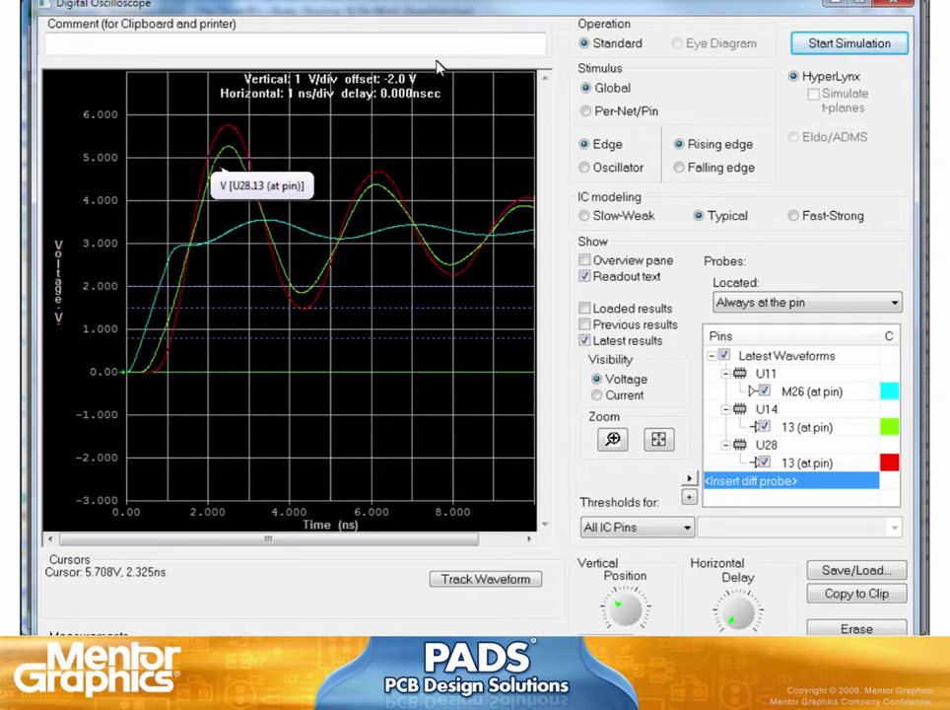
{"action": "left_click", "coordinate": [223, 126]}
{"action": "left_click", "coordinate": [189, 239]}
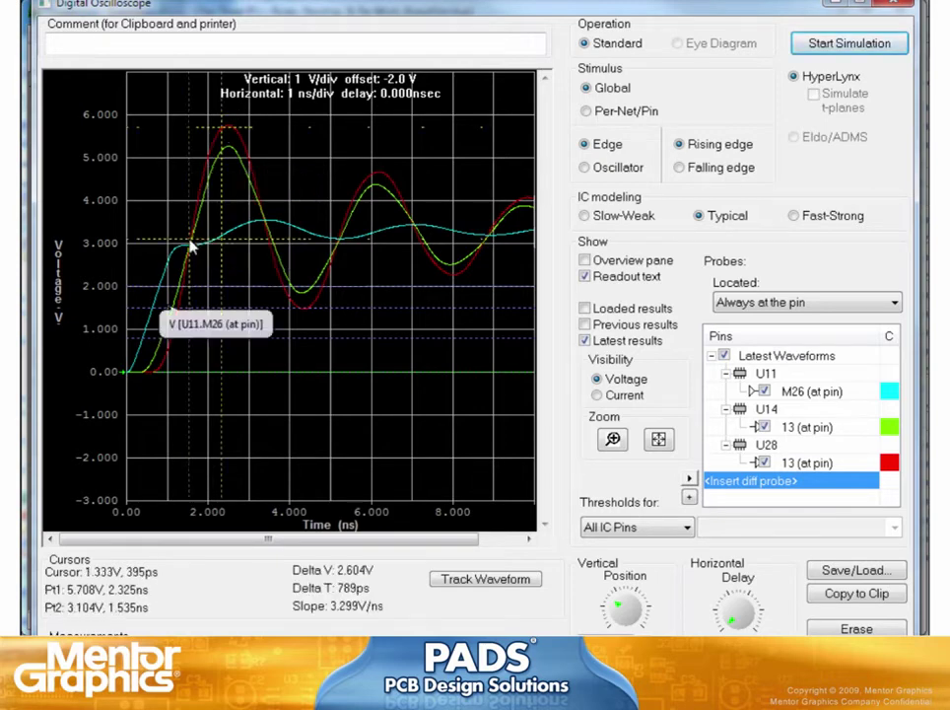
{"action": "left_click", "coordinate": [276, 198]}
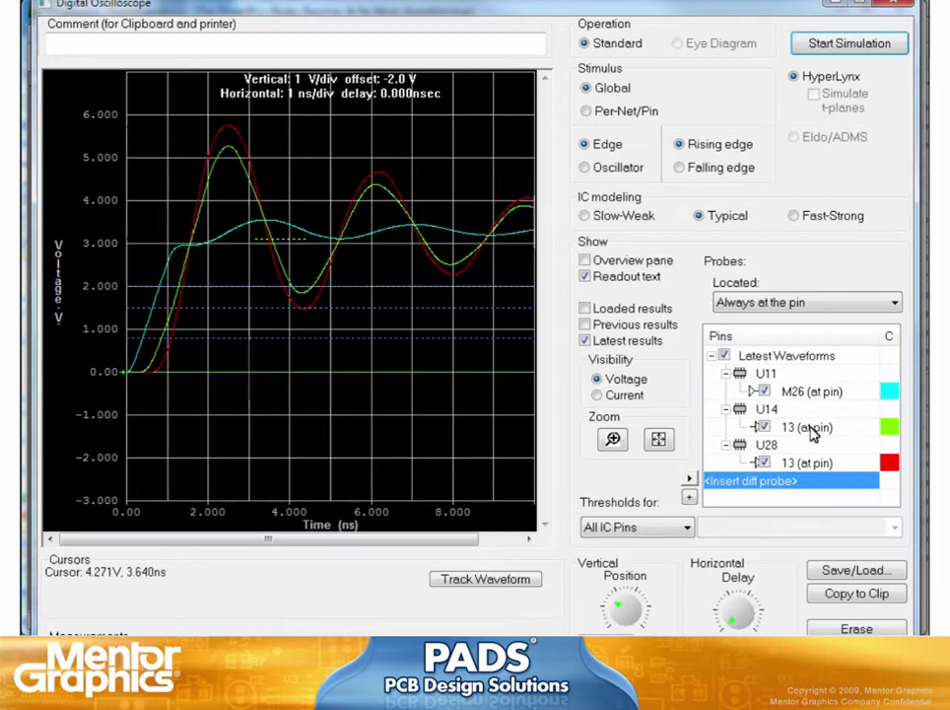
Step: Load the saved HyperLynx waveform file DATA_BUS0_no_termination.lis into the oscilloscope for comparison
{"action": "left_click", "coordinate": [834, 577]}
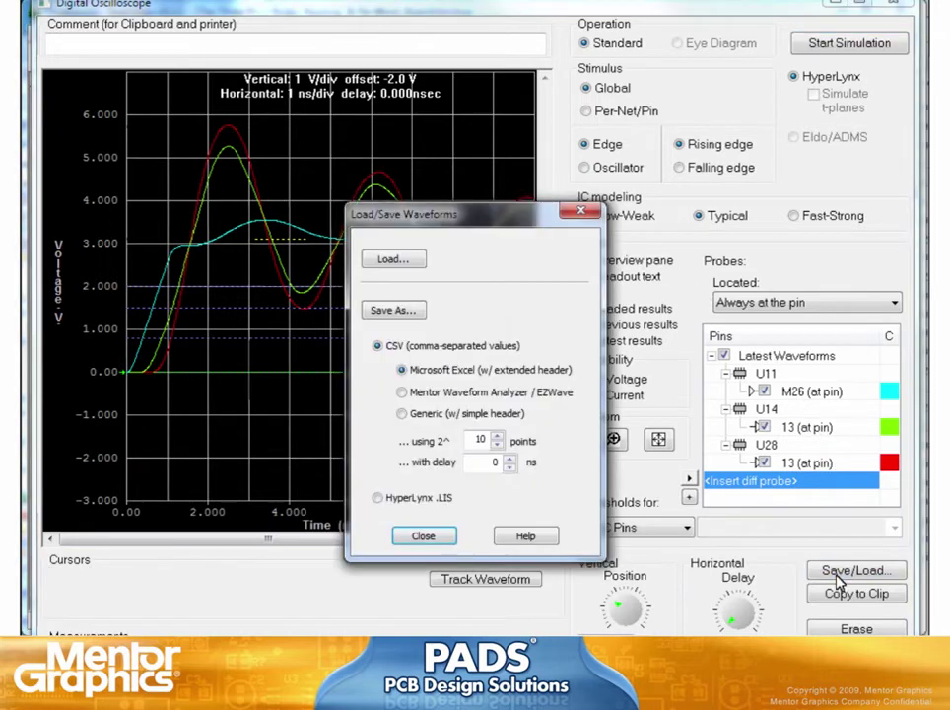
{"action": "left_click", "coordinate": [390, 258]}
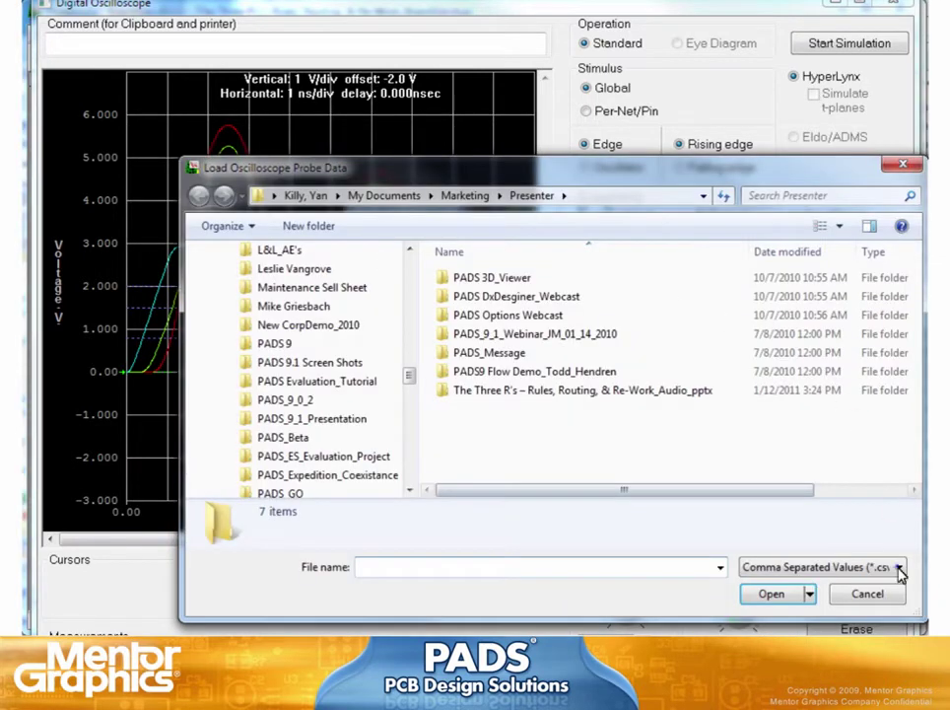
{"action": "left_click", "coordinate": [837, 568]}
{"action": "left_click", "coordinate": [838, 609]}
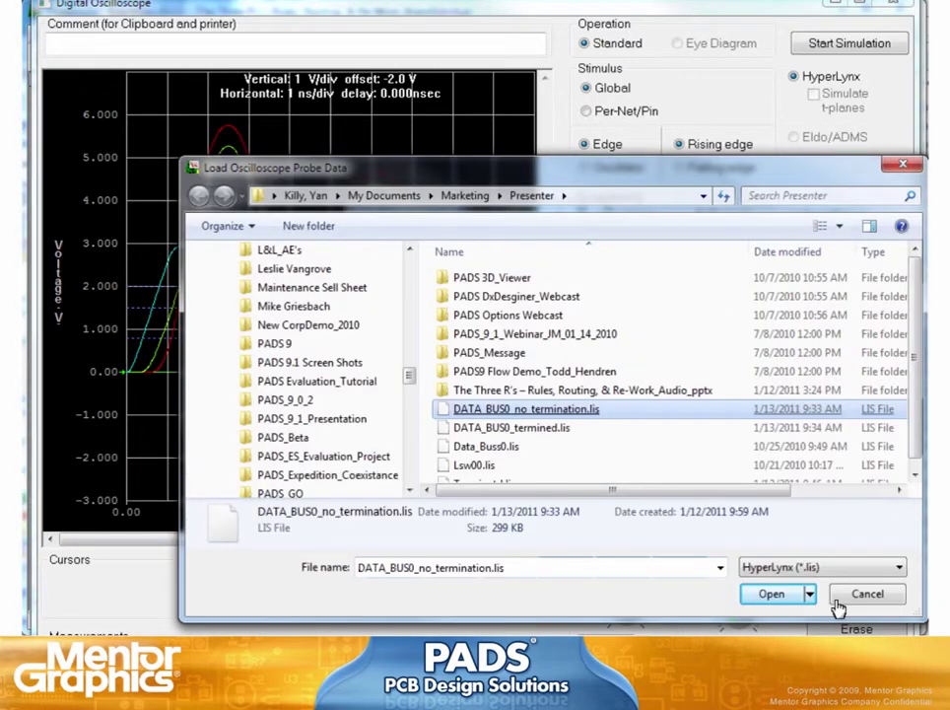
{"action": "double_click", "coordinate": [520, 411]}
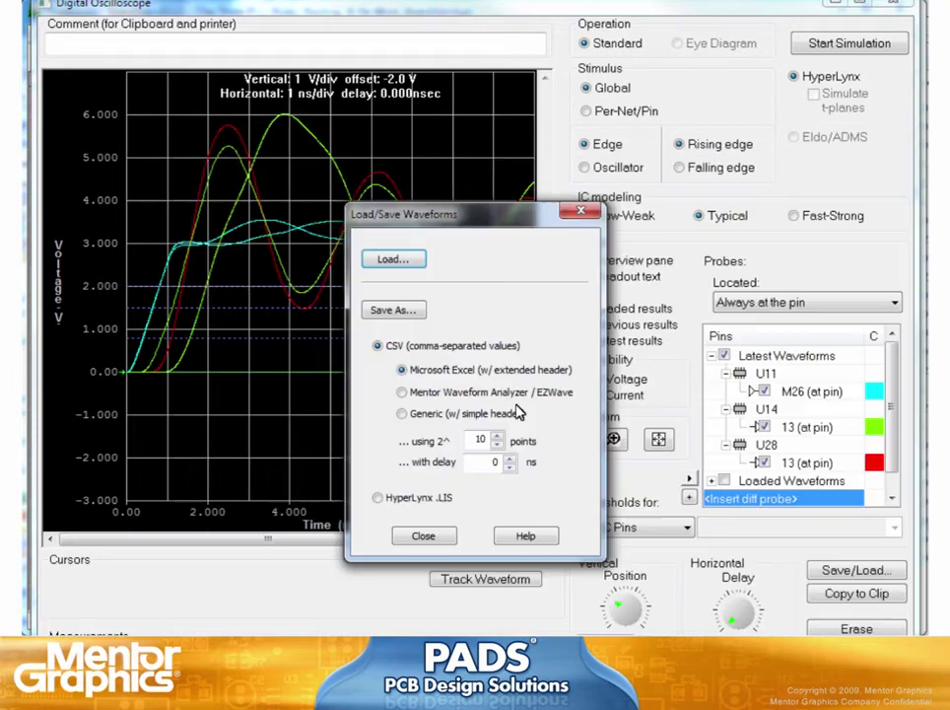
{"action": "left_click", "coordinate": [580, 216]}
Step: Compare the loaded waveforms with the latest results by toggling their display, leave only the latest shown, and minimize the oscilloscope
{"action": "left_click", "coordinate": [586, 341]}
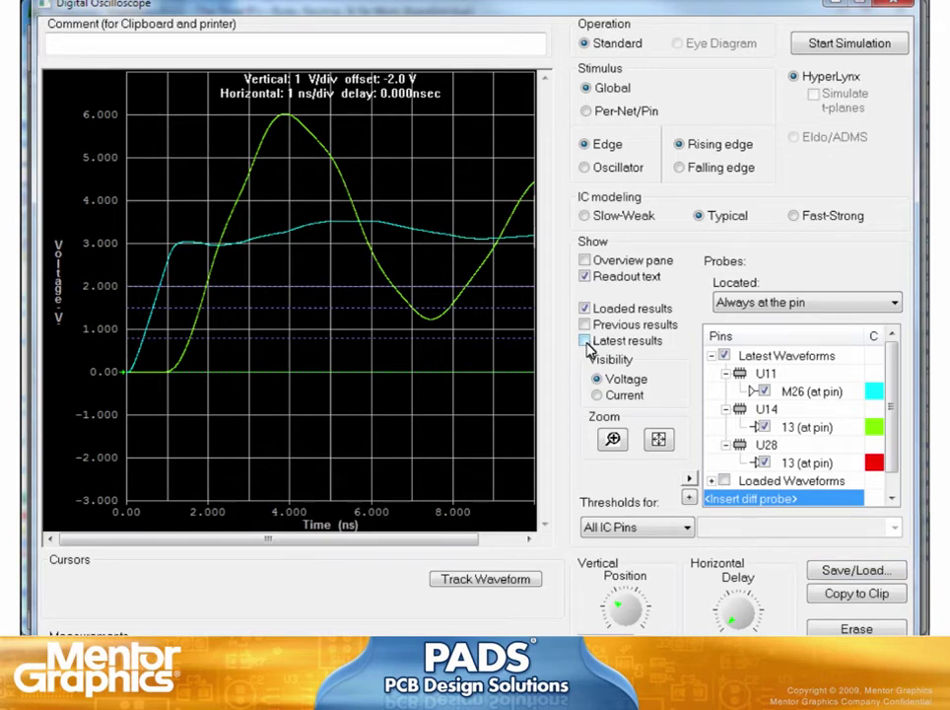
{"action": "left_click", "coordinate": [585, 341]}
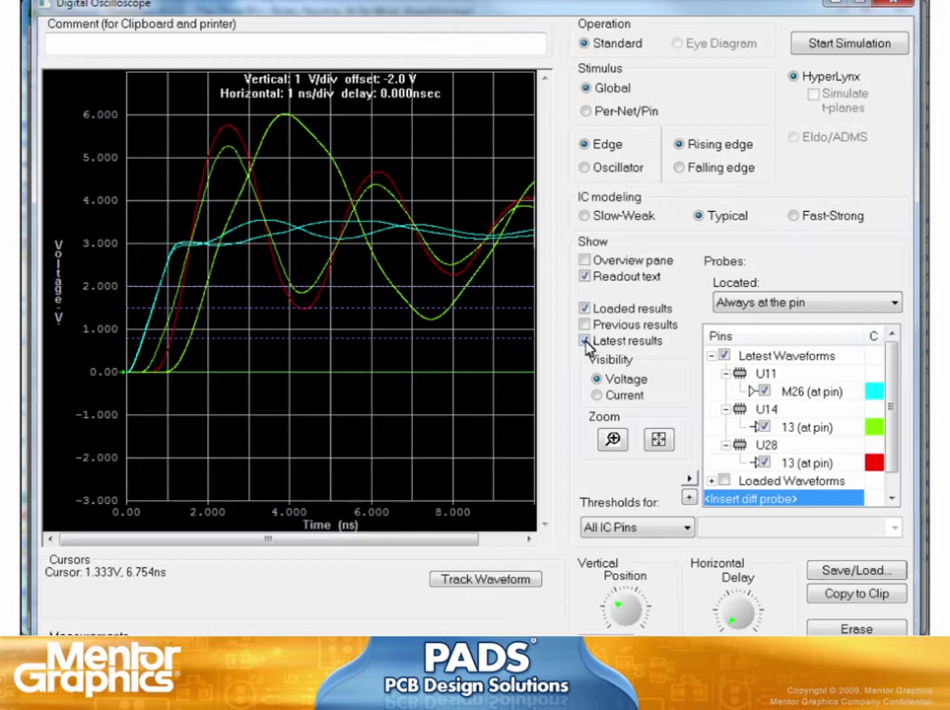
{"action": "left_click", "coordinate": [586, 341]}
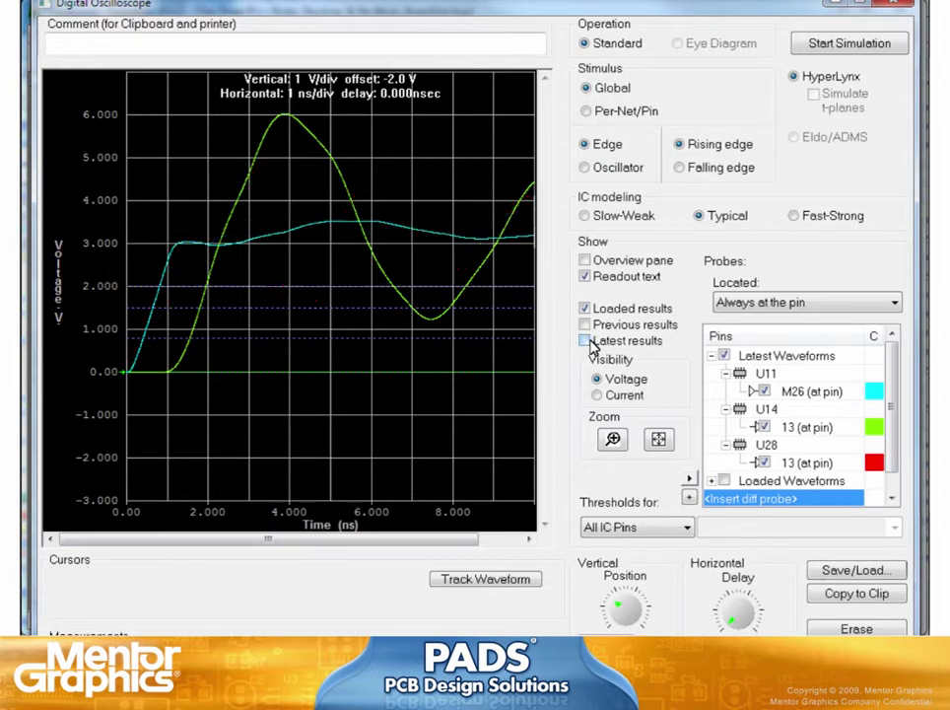
{"action": "left_click", "coordinate": [586, 341]}
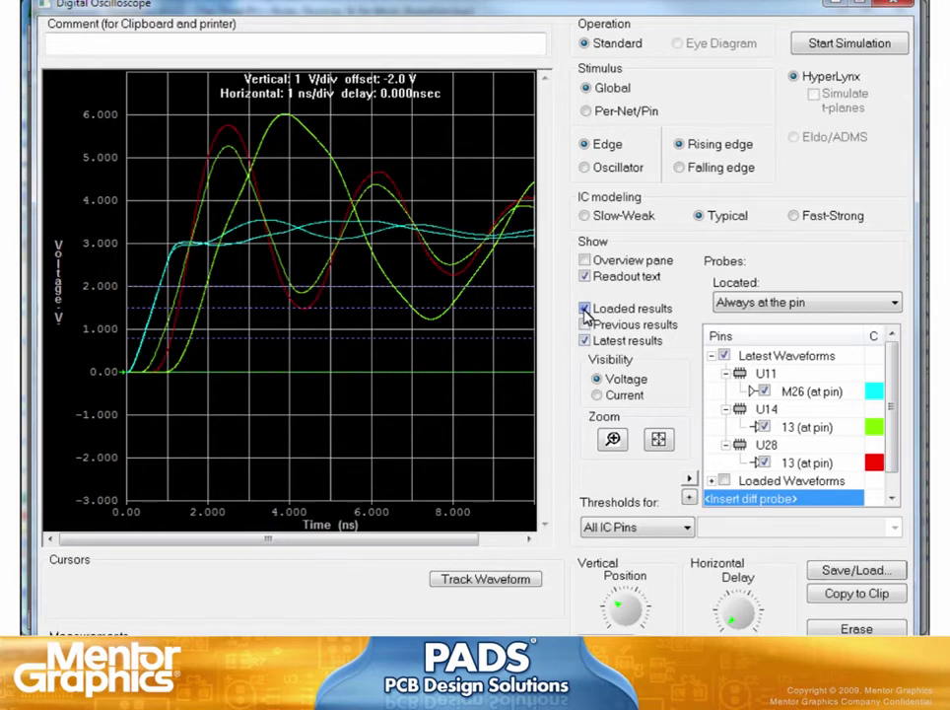
{"action": "left_click", "coordinate": [586, 309]}
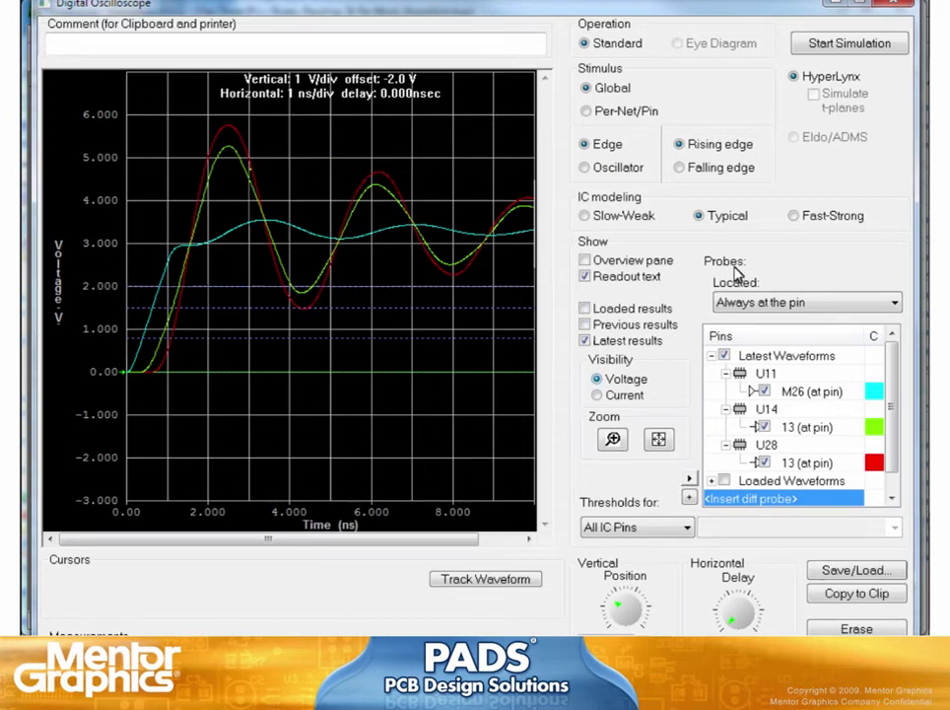
{"action": "left_click", "coordinate": [834, 8]}
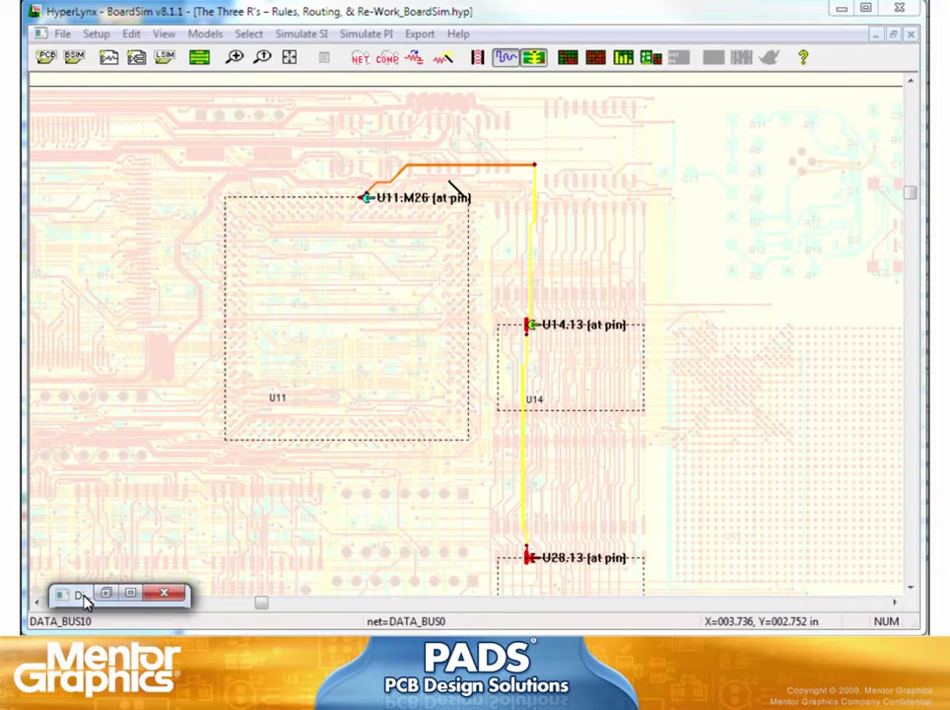
Step: Apply the Terminator Wizard's suggested parallel AC termination to DATA_BUS0 with a 5 Percent tolerance
{"action": "left_click", "coordinate": [444, 59]}
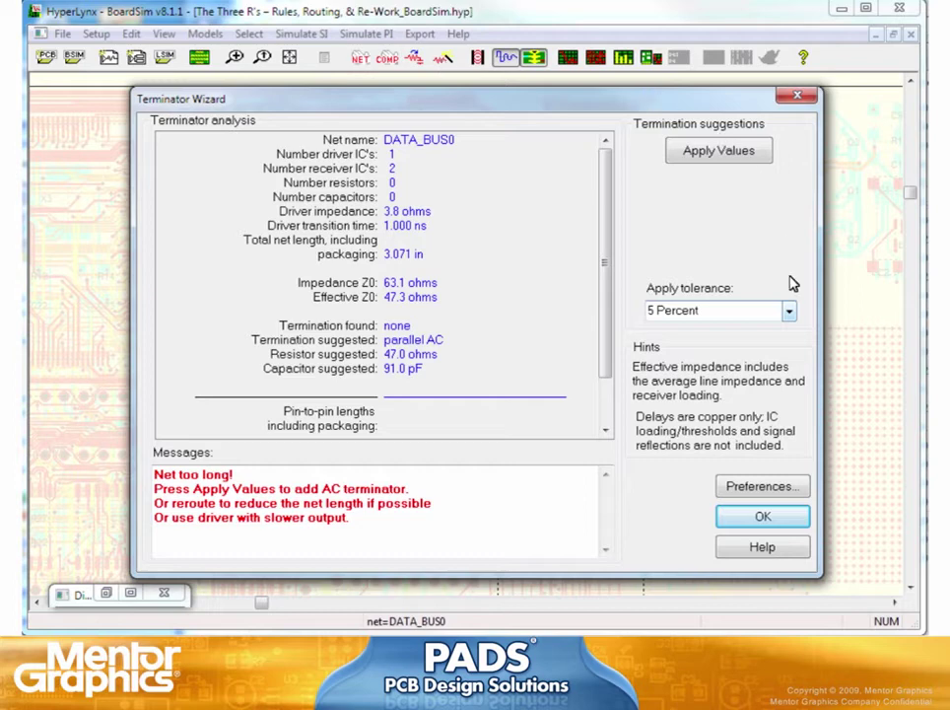
{"action": "left_click", "coordinate": [789, 311]}
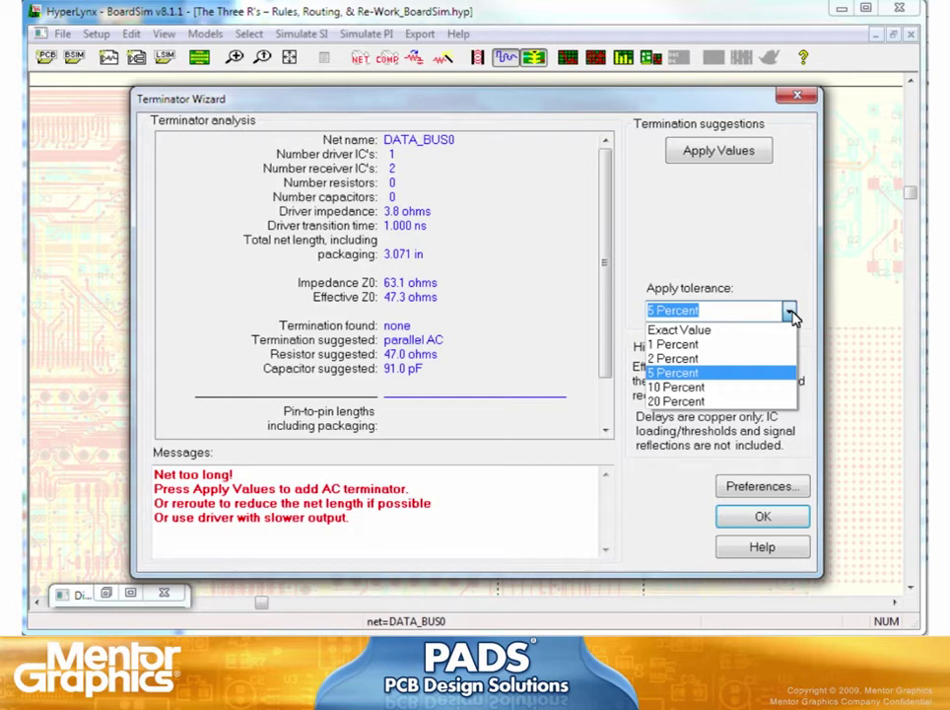
{"action": "left_click", "coordinate": [757, 373]}
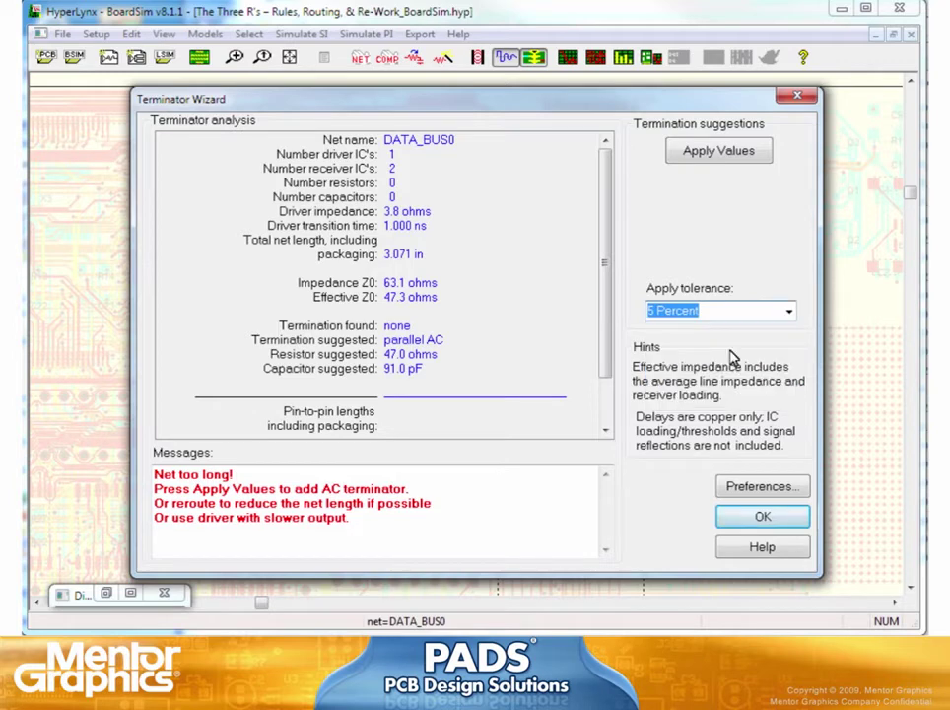
{"action": "left_click", "coordinate": [710, 158]}
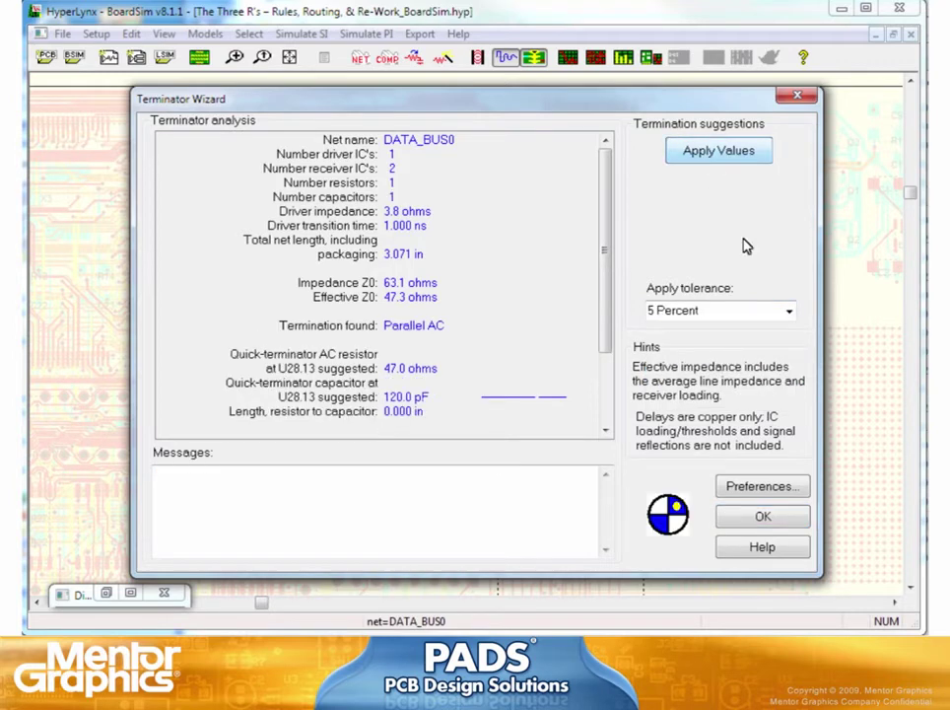
{"action": "left_click", "coordinate": [761, 520]}
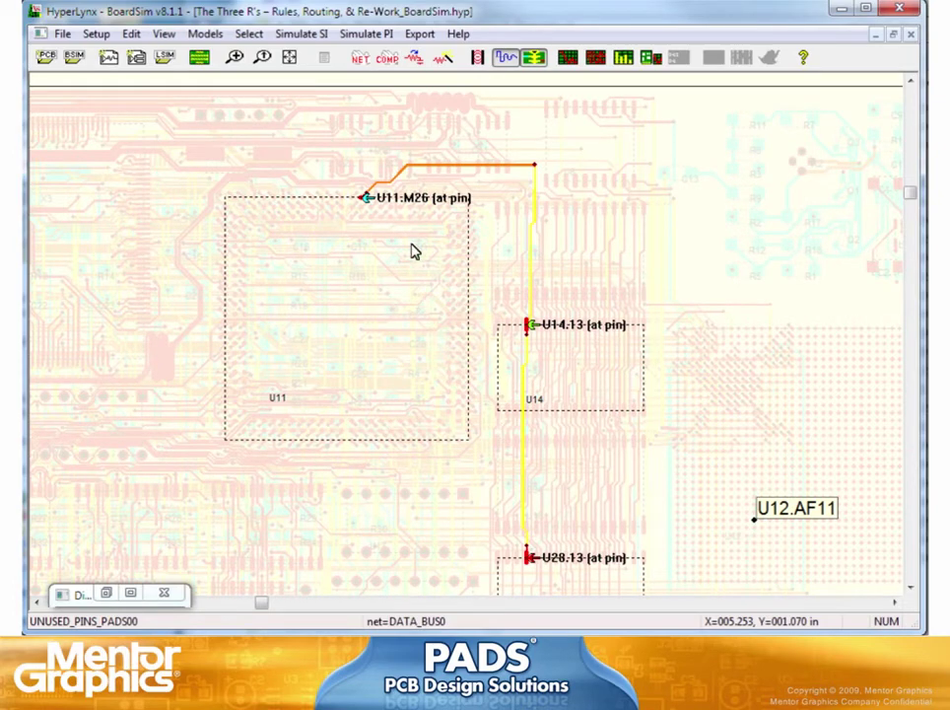
Step: Examine the Quick Terminator style and values assigned to pin U28.13 of DATA_BUS0, then close the model assignments
{"action": "left_click", "coordinate": [391, 60]}
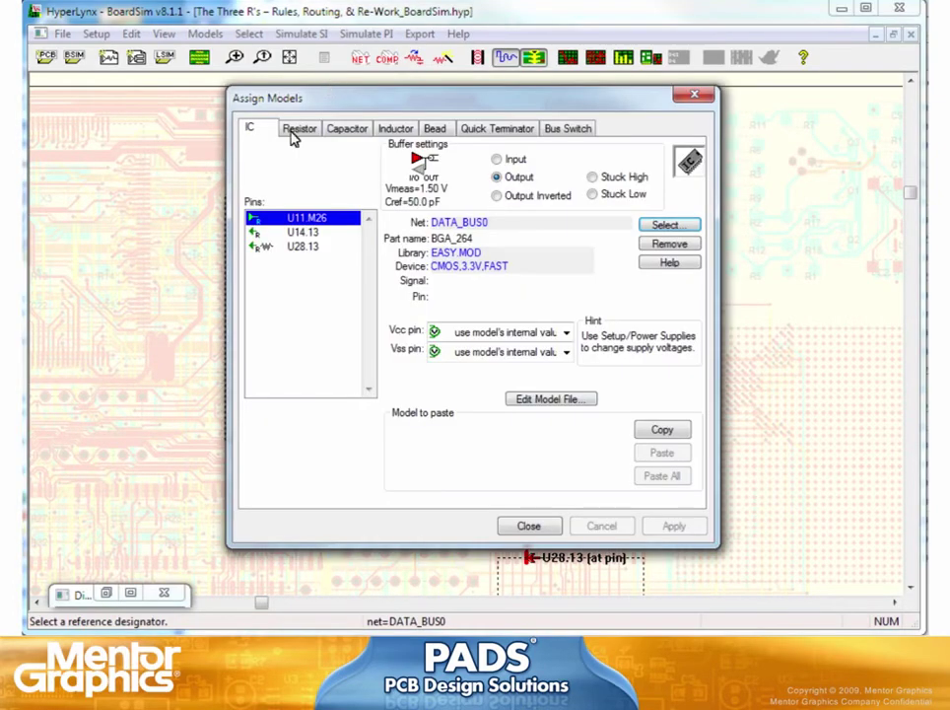
{"action": "left_click", "coordinate": [274, 248]}
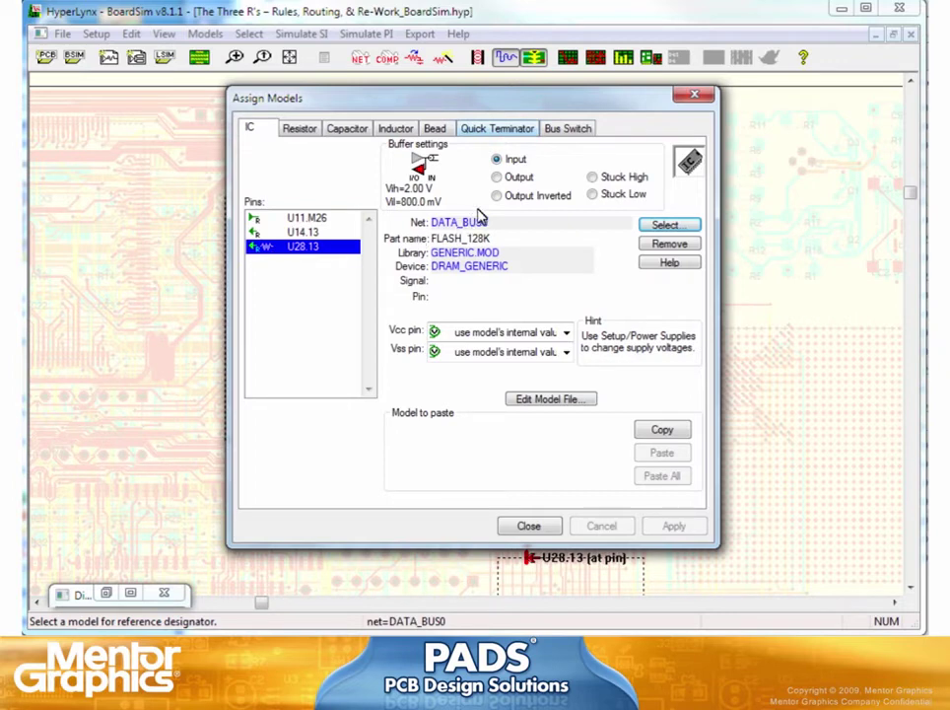
{"action": "left_click", "coordinate": [526, 134]}
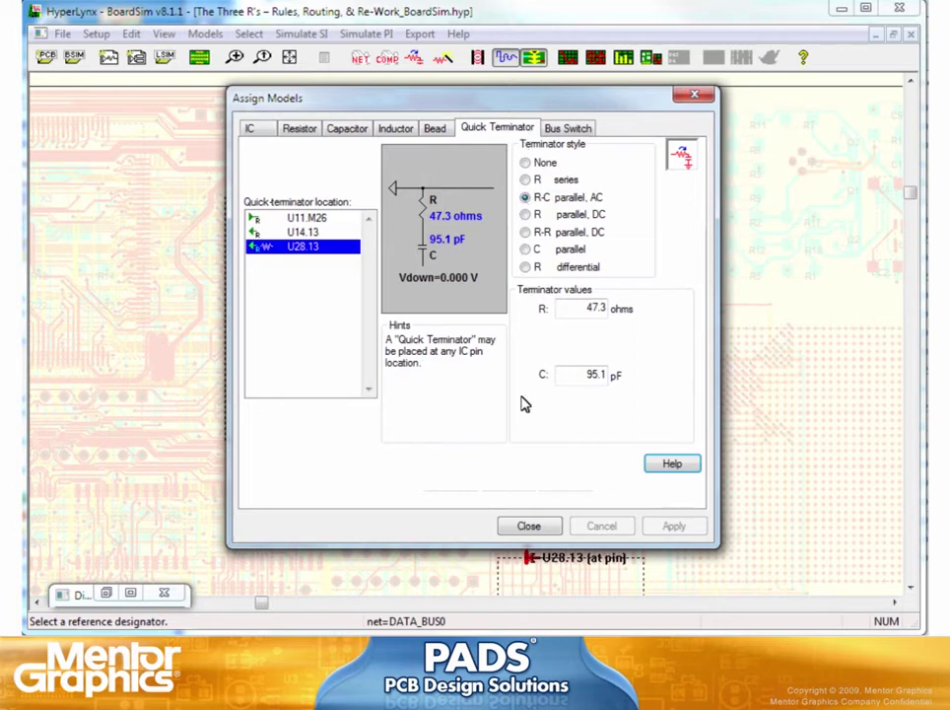
{"action": "left_click", "coordinate": [525, 527]}
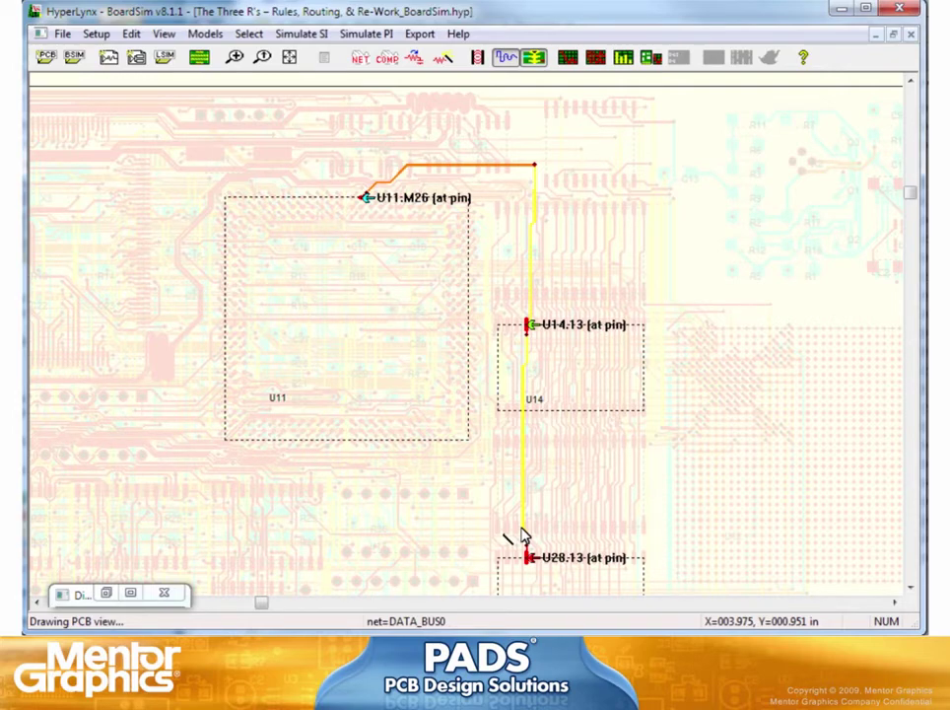
Step: Rerun the standard rising-edge simulation of the terminated DATA_BUS0 and briefly overlay the previous results for comparison
{"action": "left_click", "coordinate": [106, 593]}
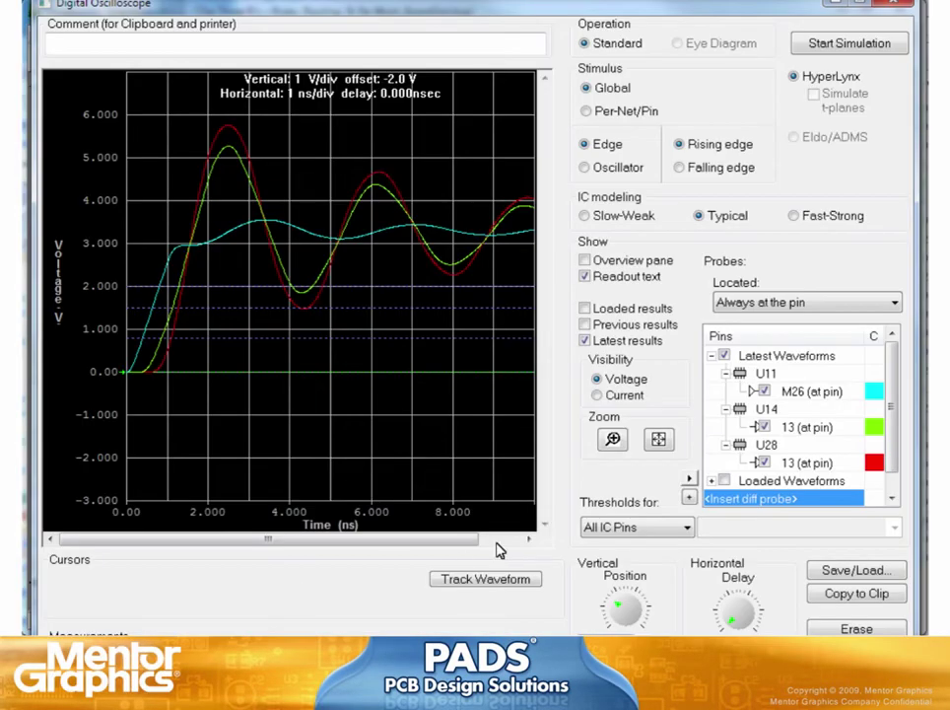
{"action": "left_click", "coordinate": [845, 45]}
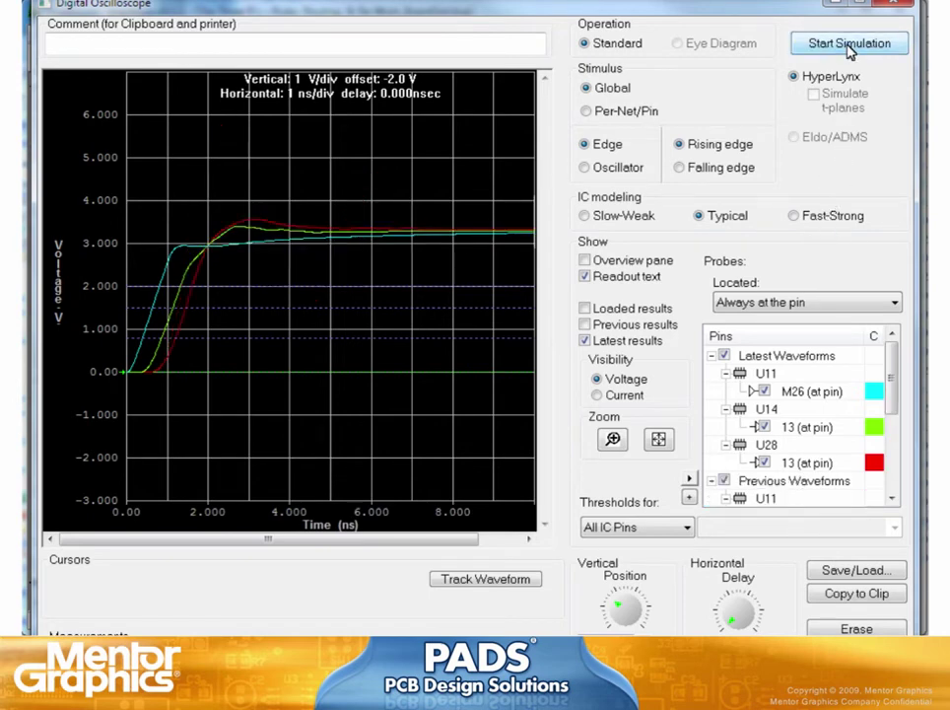
{"action": "left_click", "coordinate": [585, 325]}
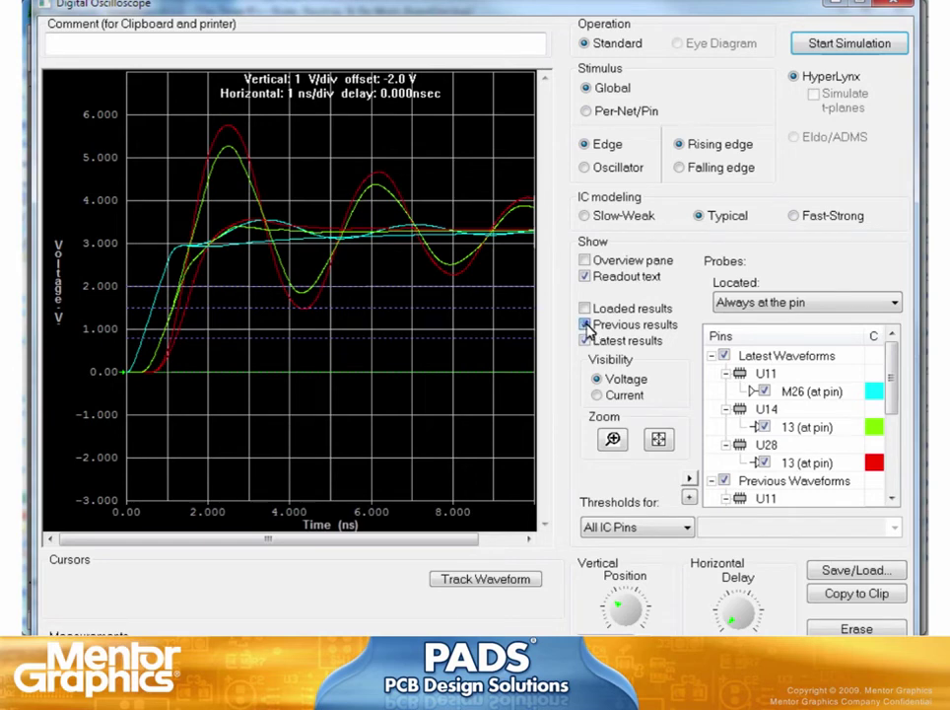
{"action": "left_click", "coordinate": [586, 326]}
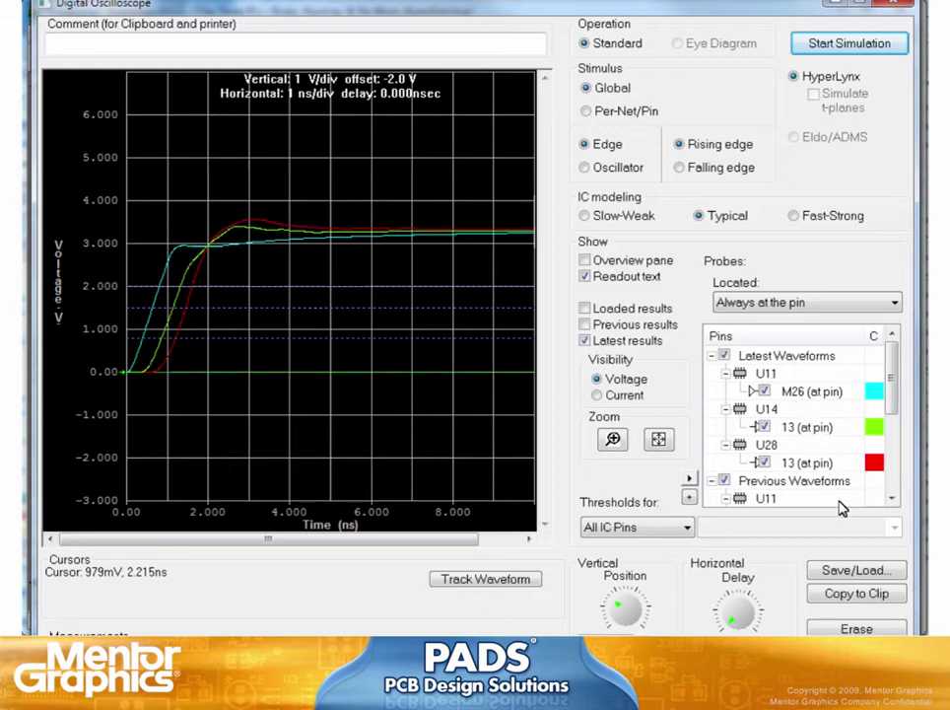
Step: Load the saved HyperLynx .LIS waveform file DATA_BUS0_termined.lis into the oscilloscope
{"action": "left_click", "coordinate": [850, 580]}
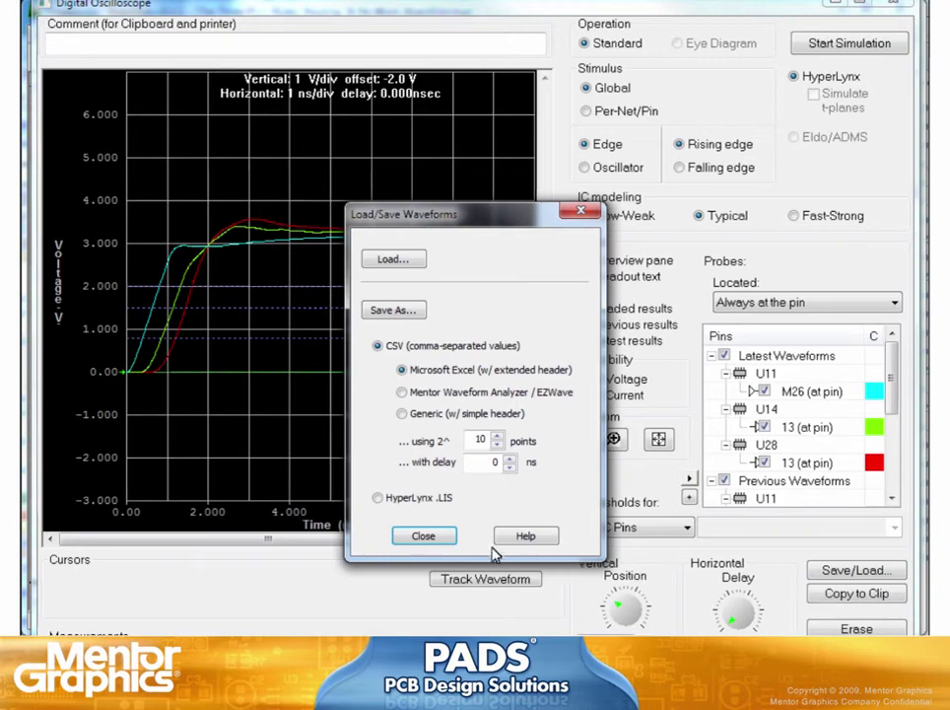
{"action": "left_click", "coordinate": [419, 500]}
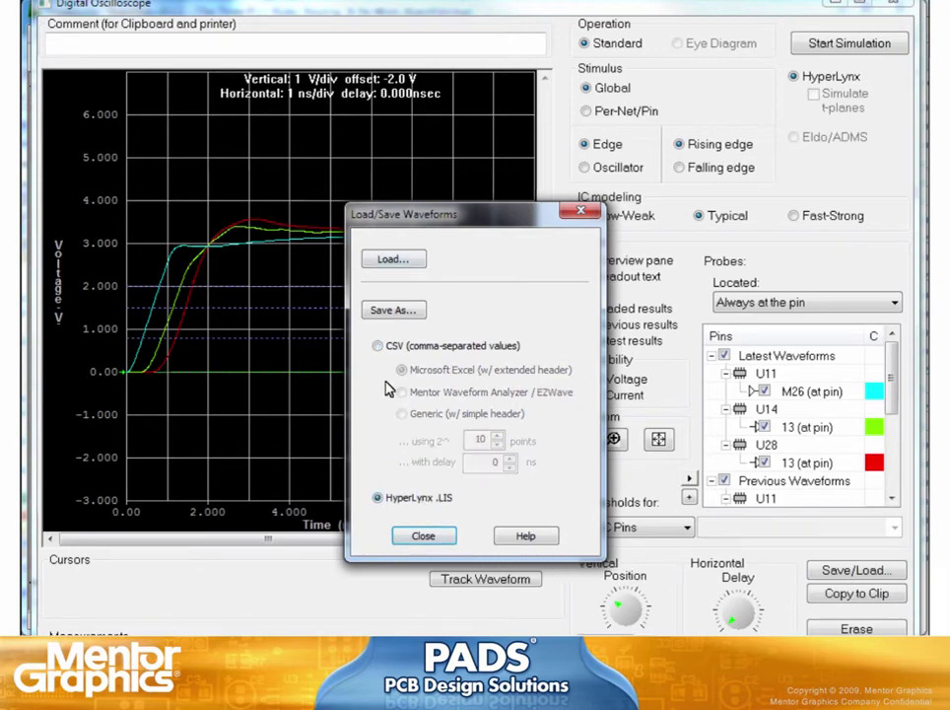
{"action": "left_click", "coordinate": [389, 261]}
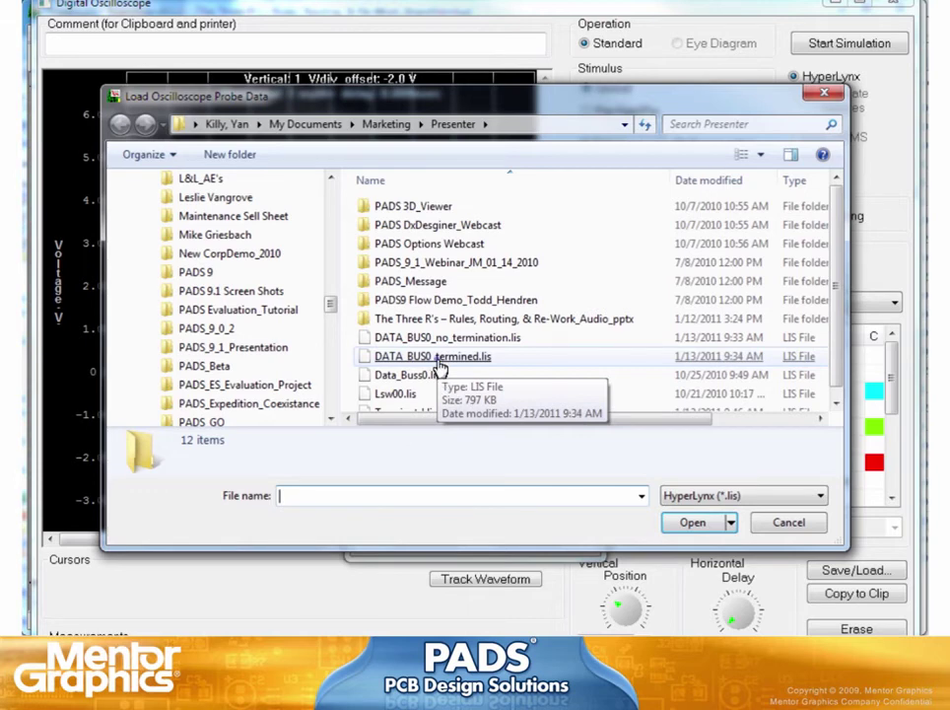
{"action": "double_click", "coordinate": [365, 356]}
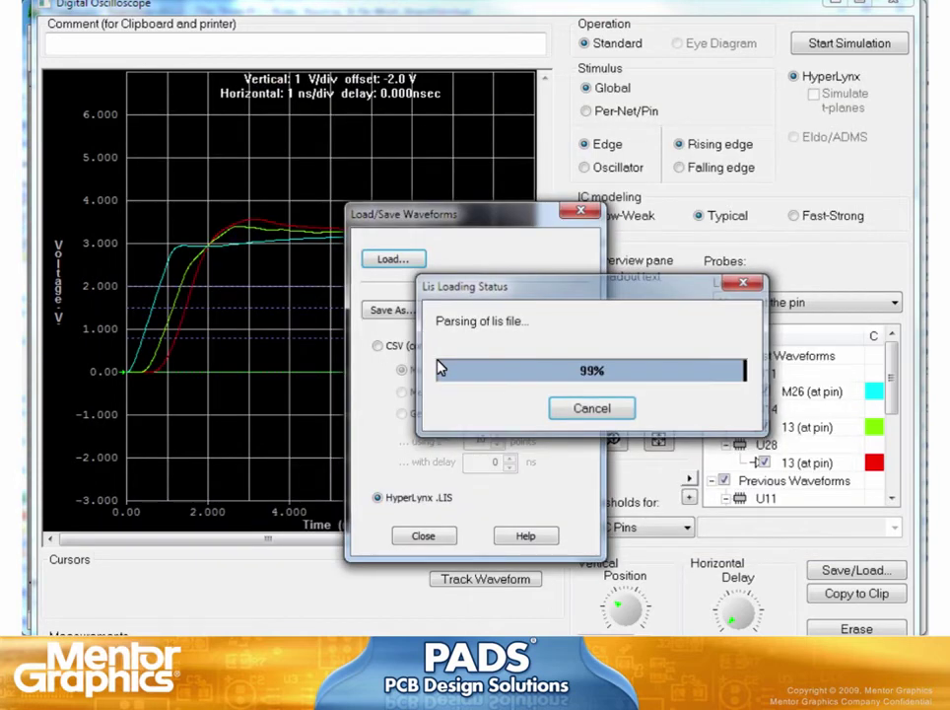
{"action": "left_click", "coordinate": [581, 211]}
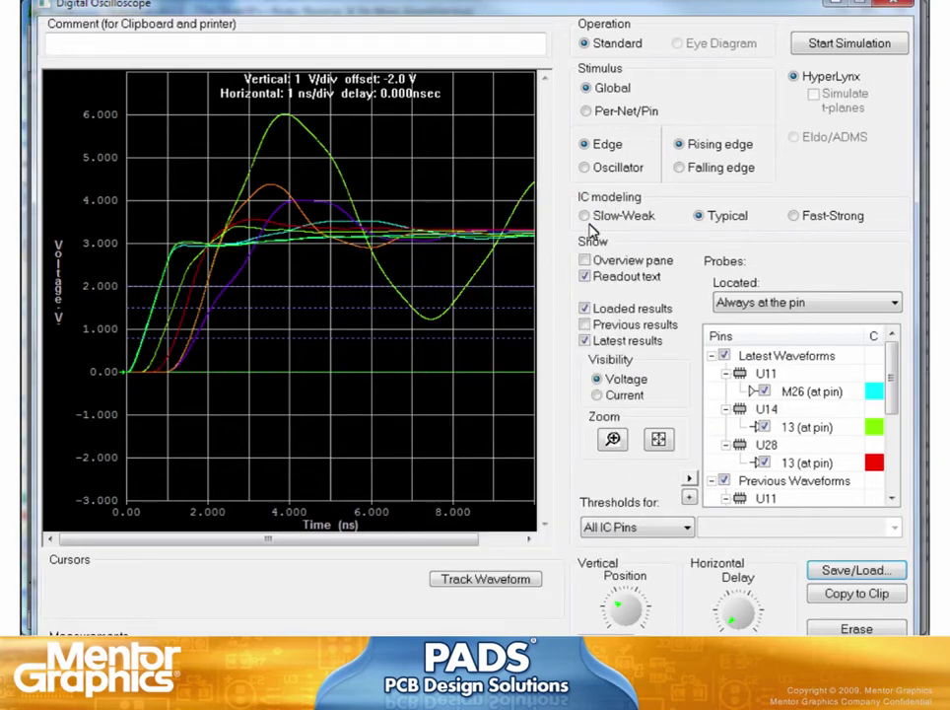
Step: Compare the loaded terminated waveforms with the latest results by toggling each set, leaving only the latest results shown
{"action": "left_click", "coordinate": [586, 340]}
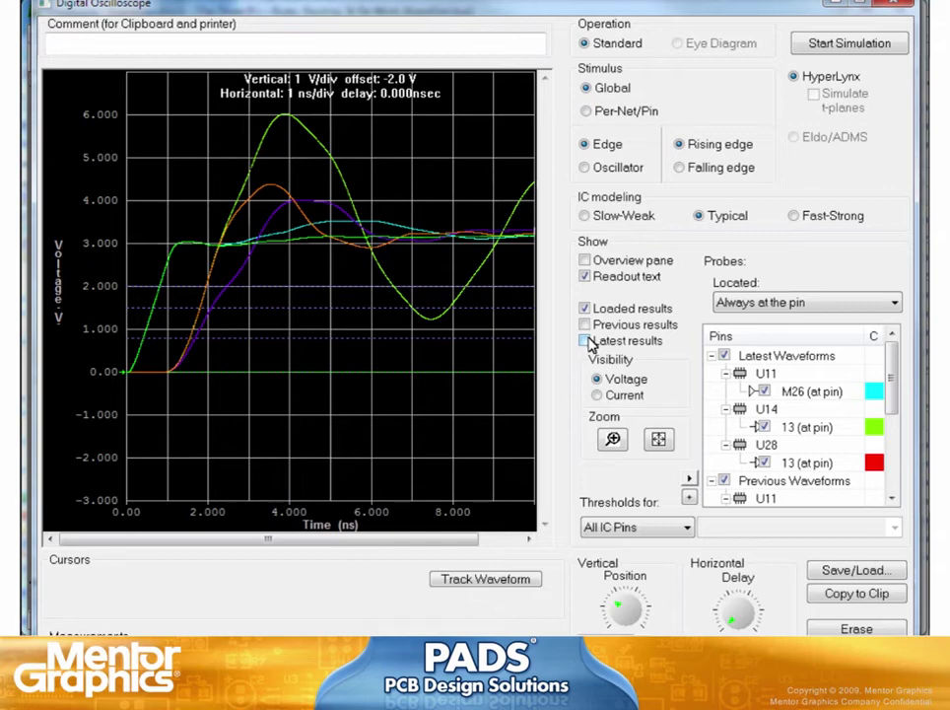
{"action": "left_click", "coordinate": [585, 340]}
{"action": "left_click", "coordinate": [586, 308]}
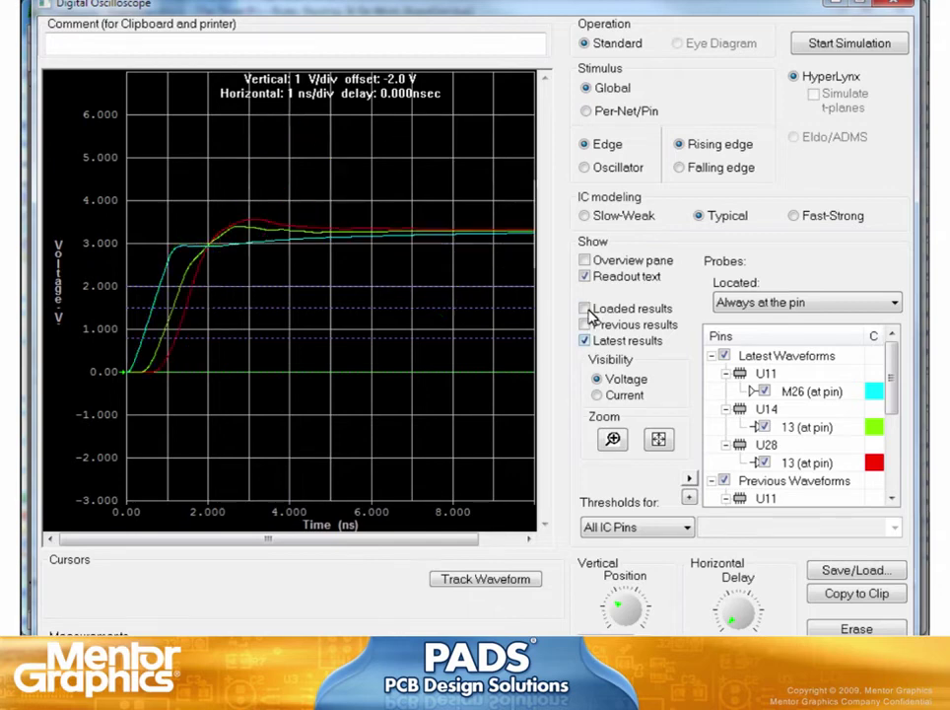
{"action": "left_click", "coordinate": [587, 310]}
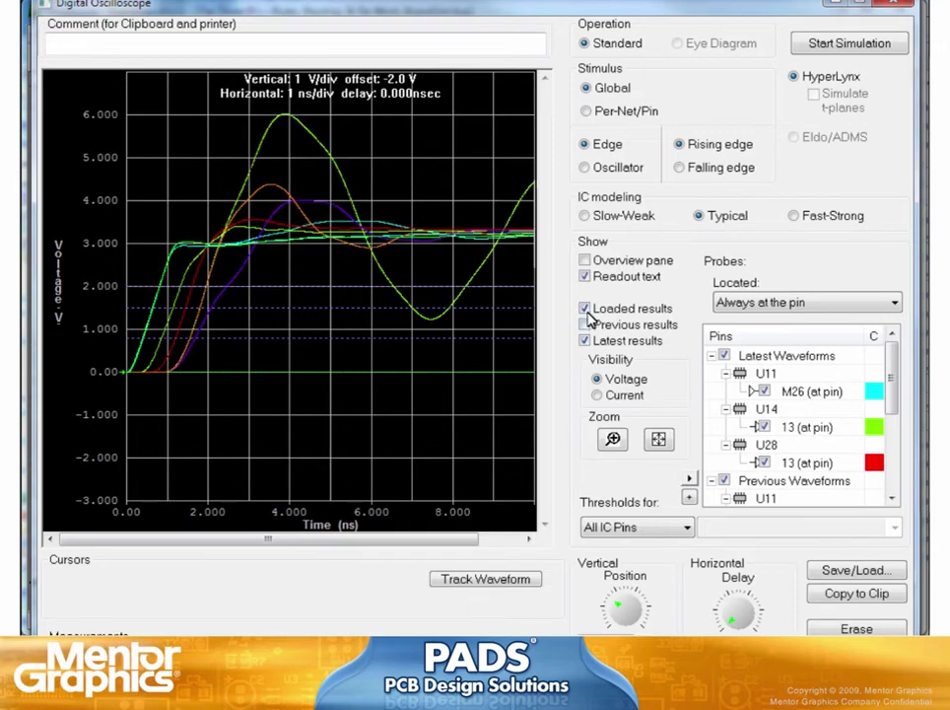
{"action": "left_click", "coordinate": [587, 310]}
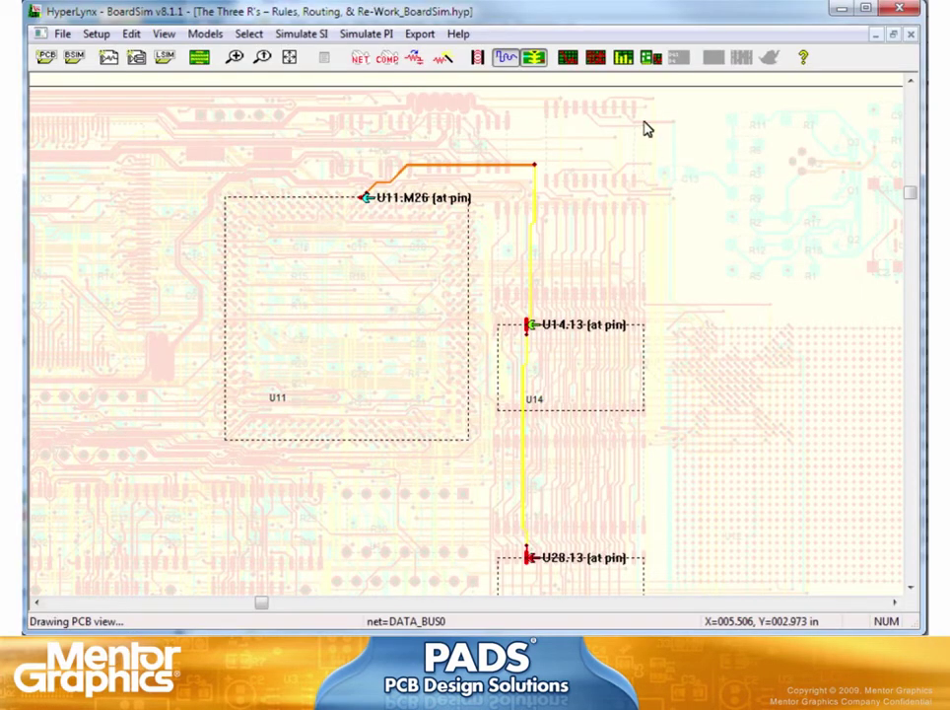
Step: Enable signal-integrity and crosstalk simulations on selected nets in the batch mode setup and save the batch settings
{"action": "left_click", "coordinate": [650, 59]}
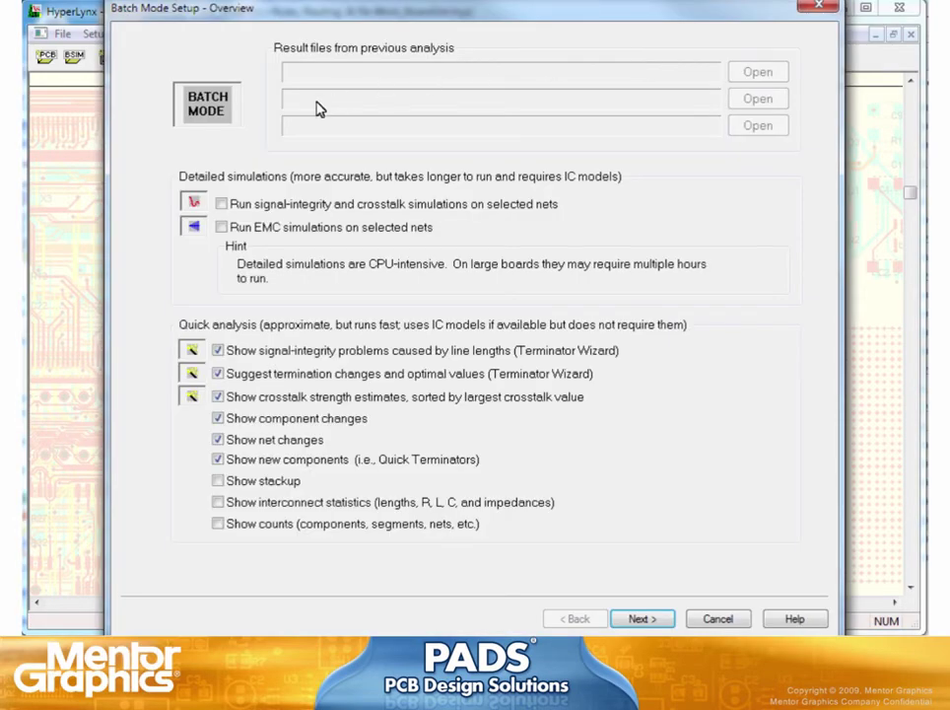
{"action": "left_click", "coordinate": [222, 204]}
{"action": "left_click", "coordinate": [817, 6]}
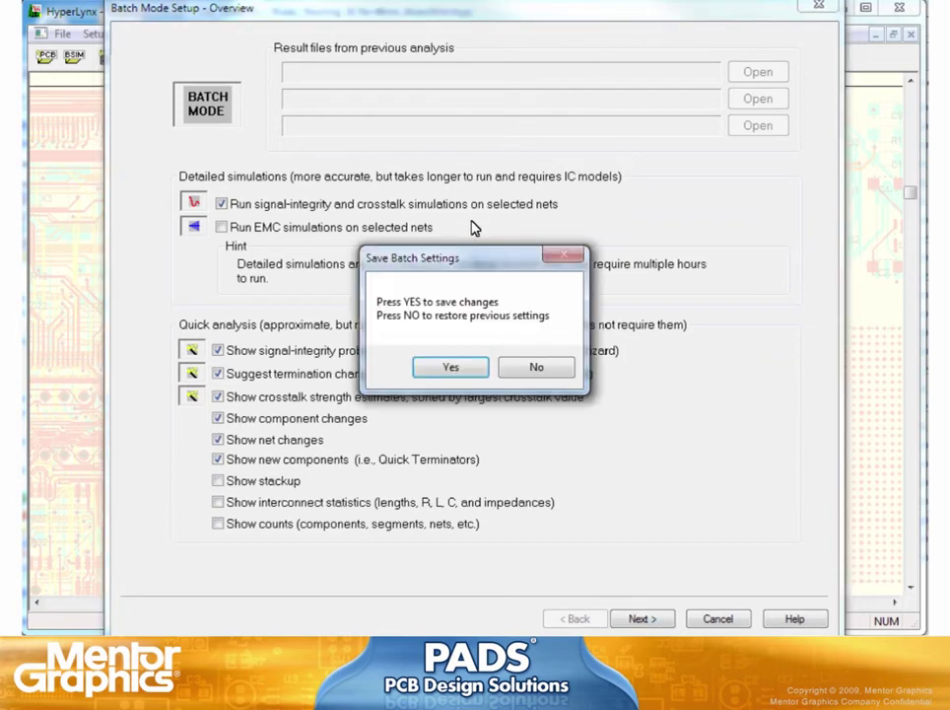
{"action": "left_click", "coordinate": [453, 371]}
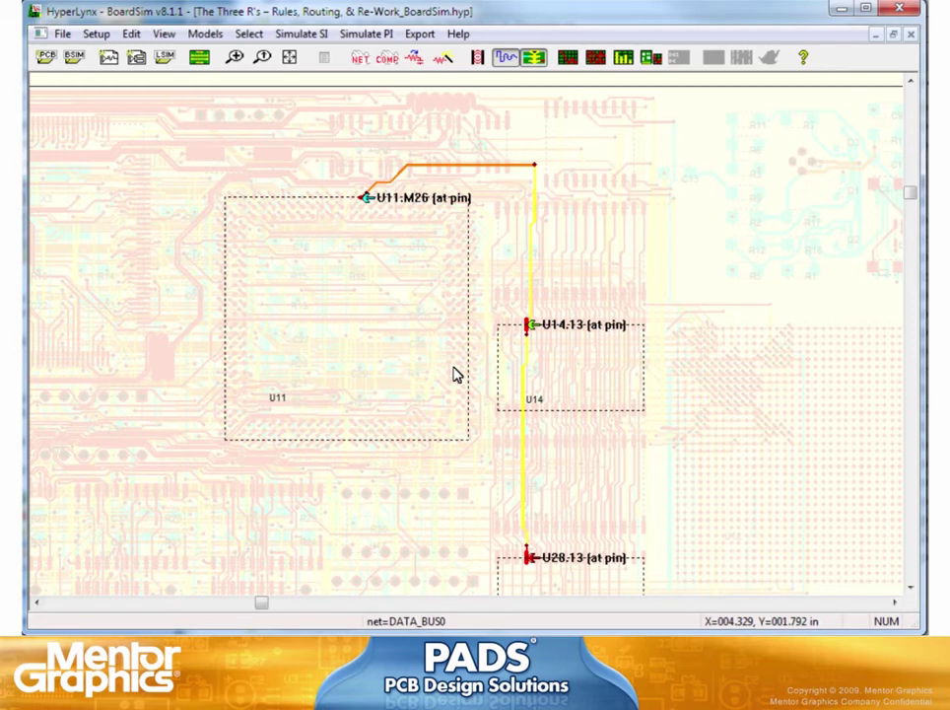
Step: Reopen the Digital Oscilloscope for DATA_BUS0
{"action": "left_click", "coordinate": [569, 59]}
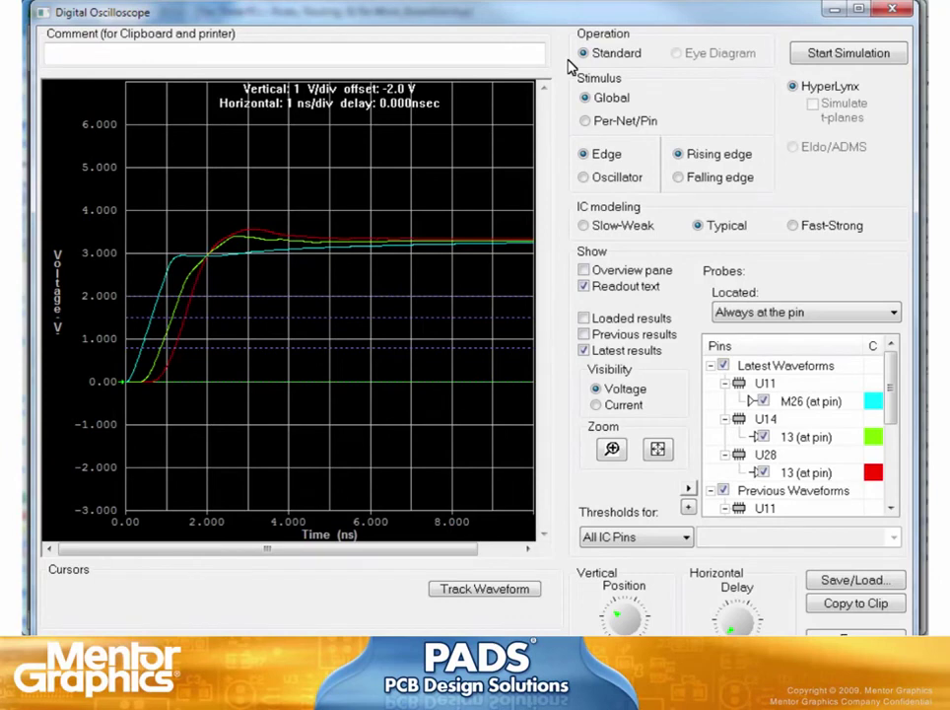